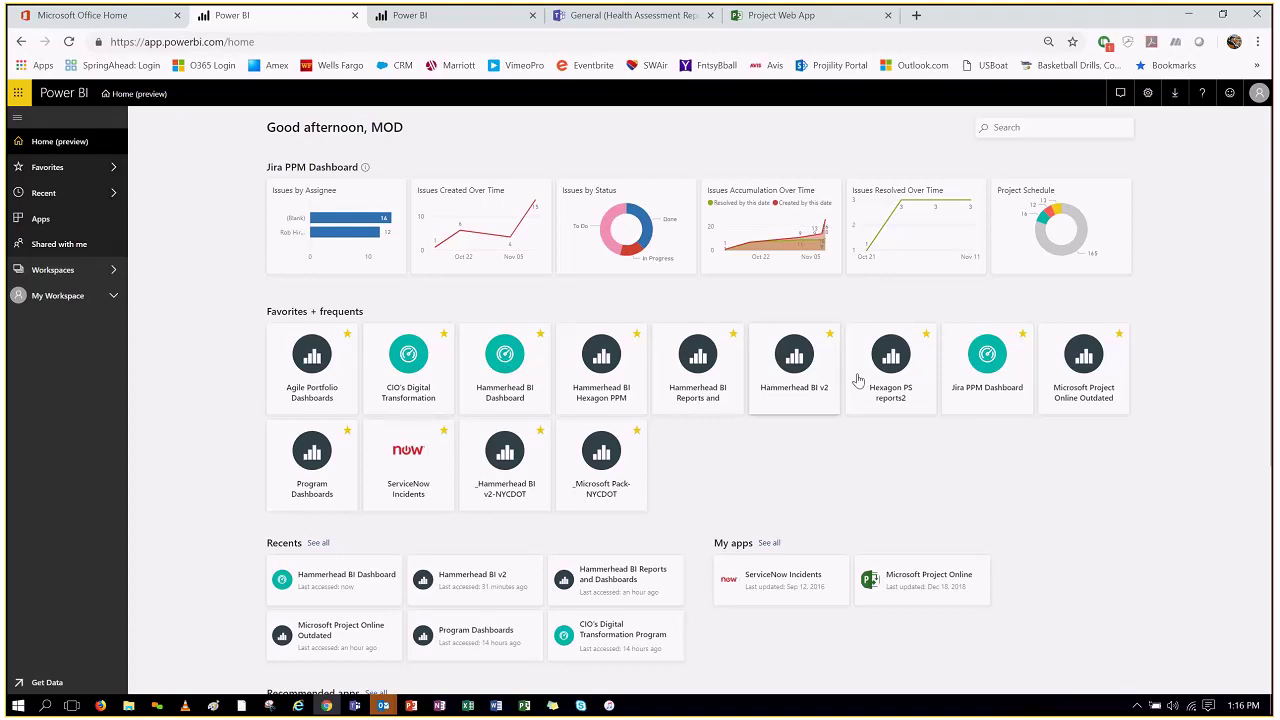
- Open the Microsoft Project Online Outdated report and go to its Portfolio Dashboard page
{"action": "left_click", "coordinate": [1090, 378]}
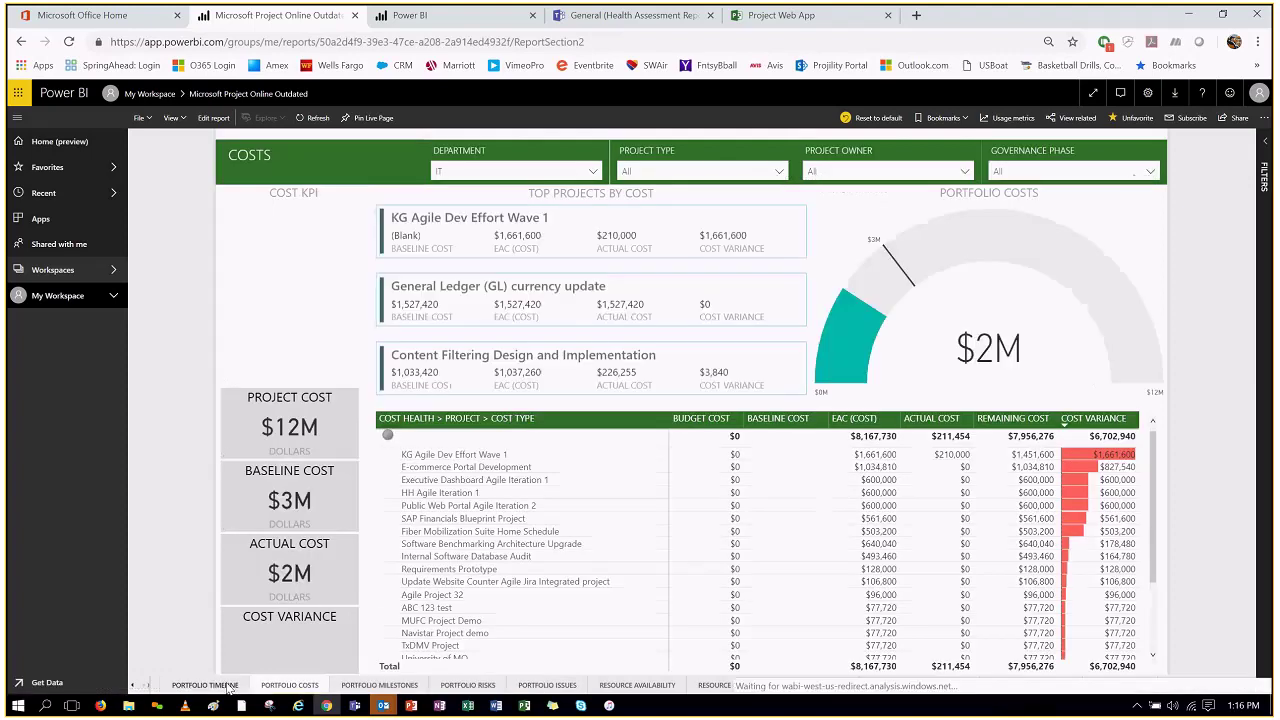
{"action": "left_click", "coordinate": [131, 686]}
{"action": "left_click", "coordinate": [198, 686]}
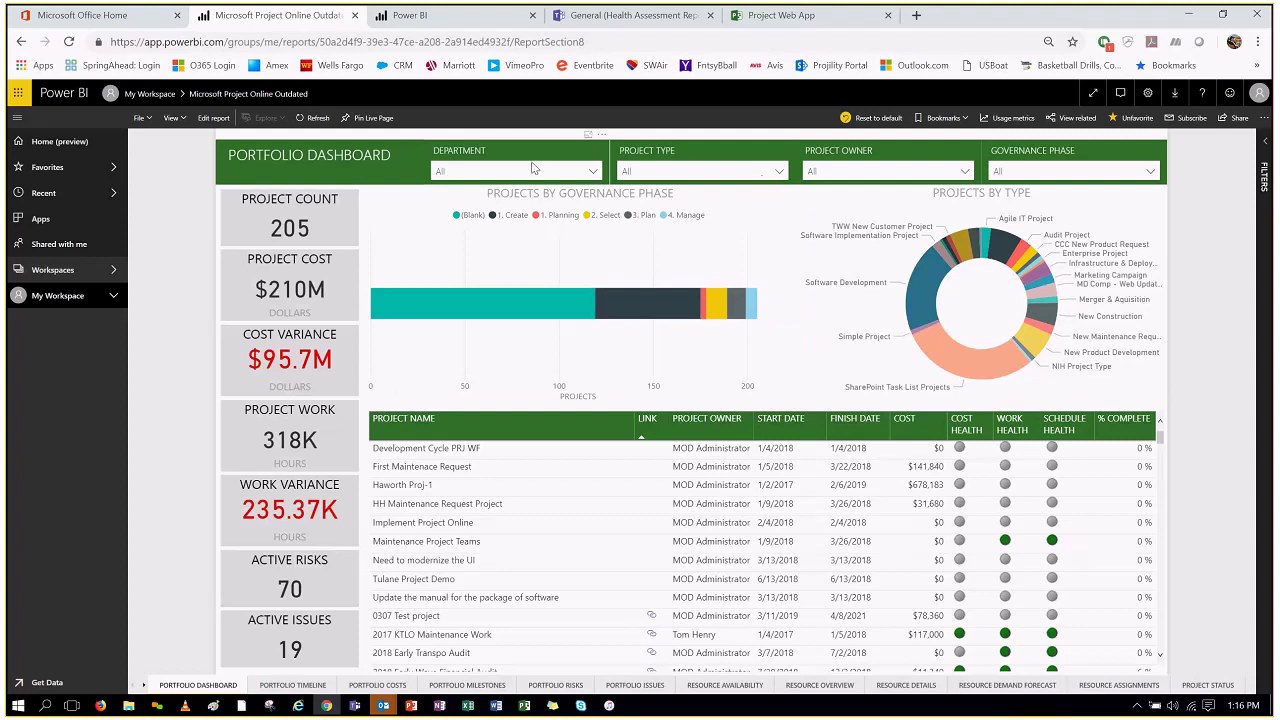
{"action": "mouse_move", "coordinate": [567, 301]}
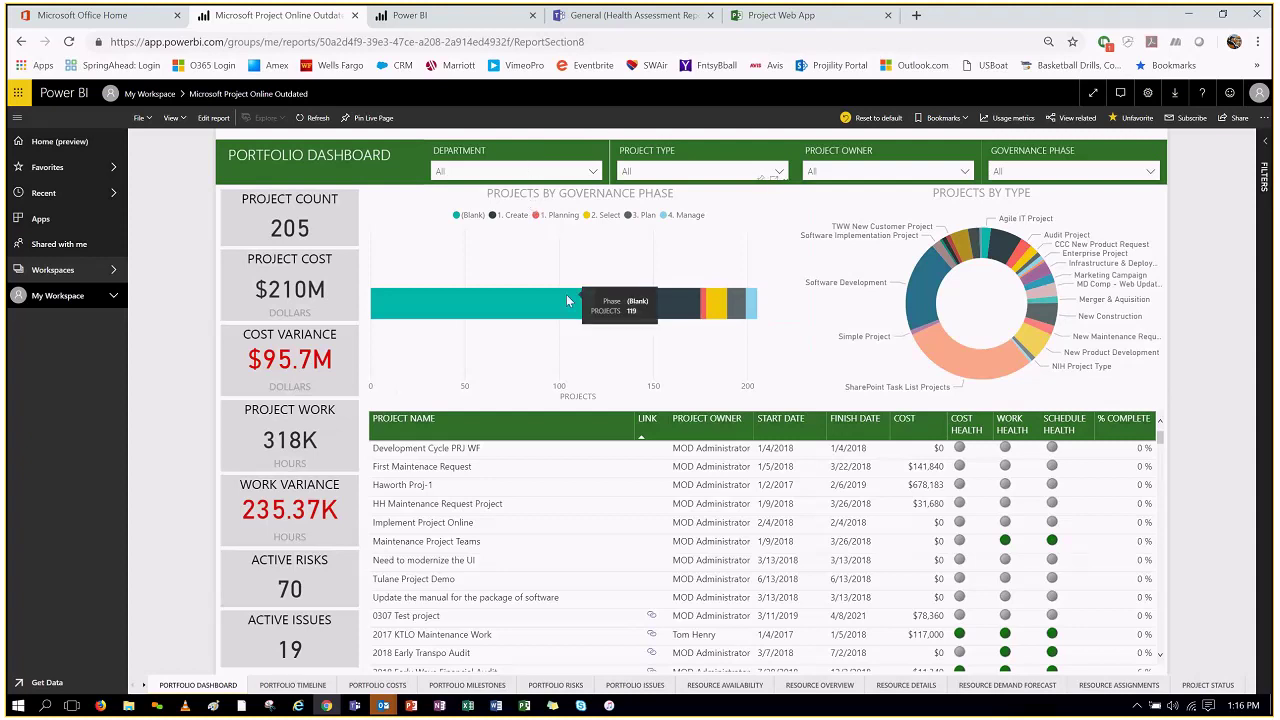
{"action": "mouse_move", "coordinate": [950, 270]}
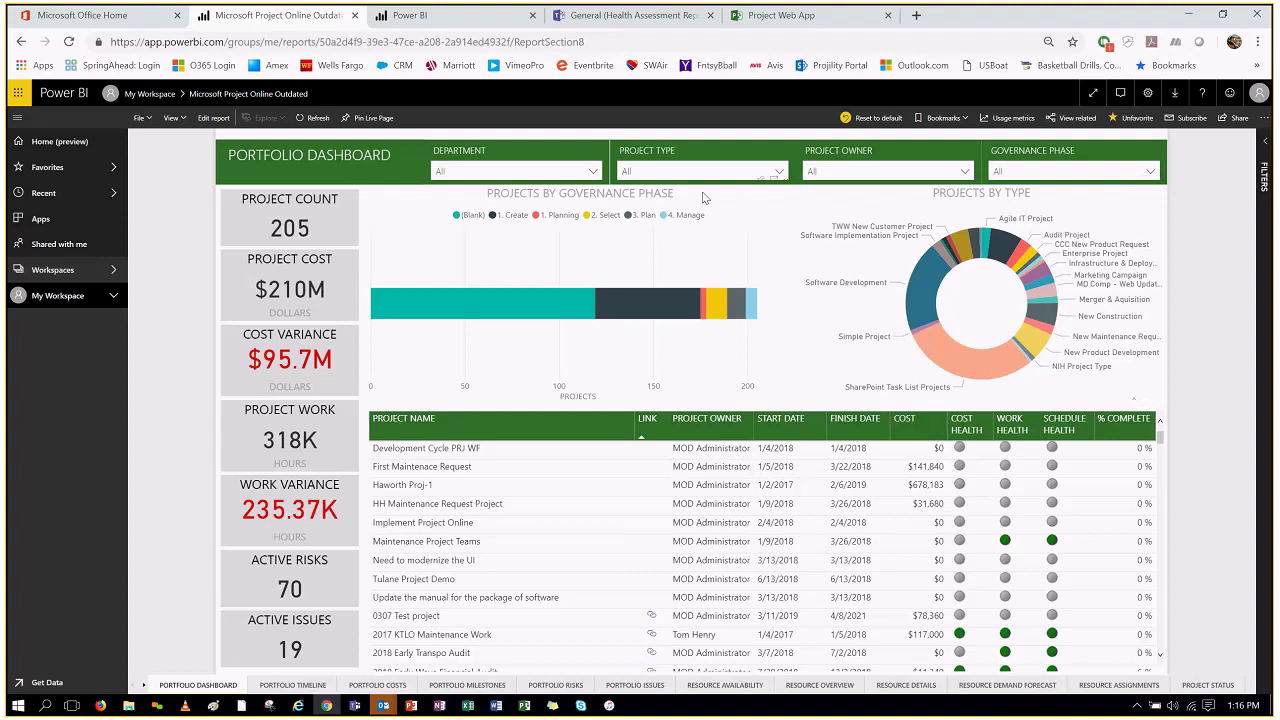
- Filter the portfolio dashboard to the Agile IT Project type and highlight the Go Green Go White project
{"action": "left_click", "coordinate": [677, 172]}
{"action": "left_click", "coordinate": [629, 216]}
{"action": "left_click", "coordinate": [629, 216]}
{"action": "left_click", "coordinate": [629, 202]}
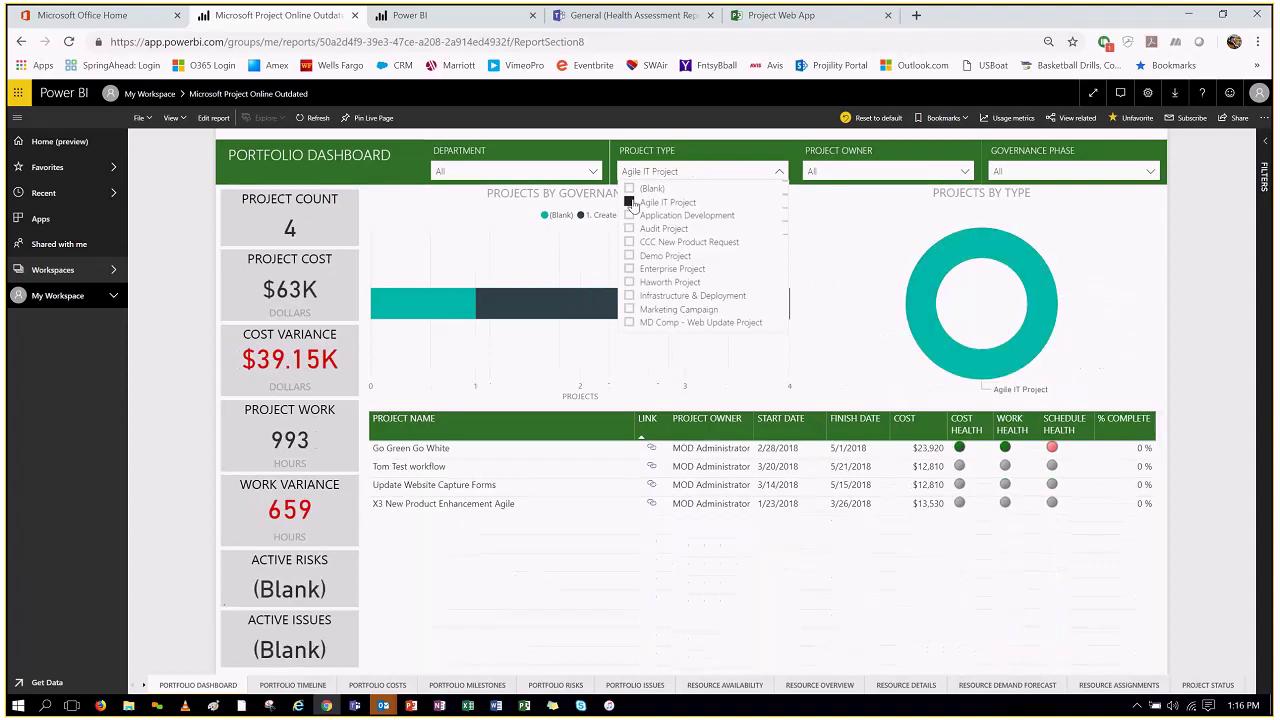
{"action": "left_click", "coordinate": [825, 497]}
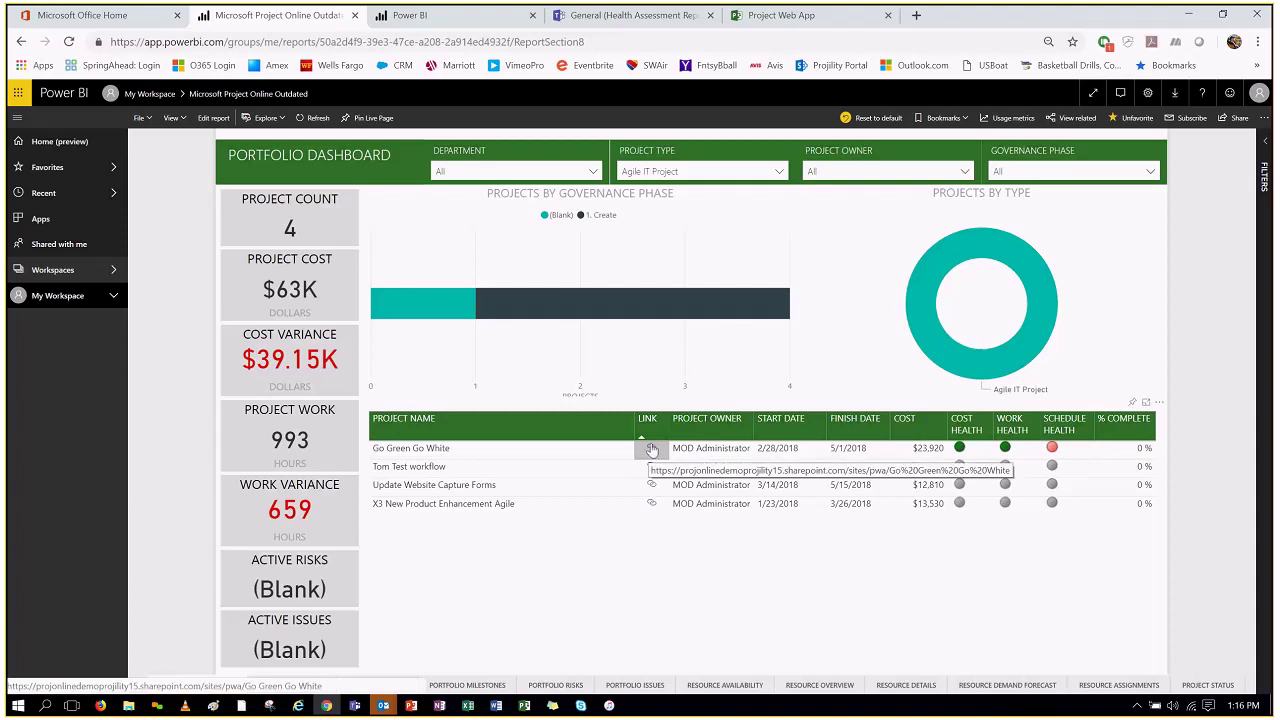
{"action": "left_click", "coordinate": [485, 450]}
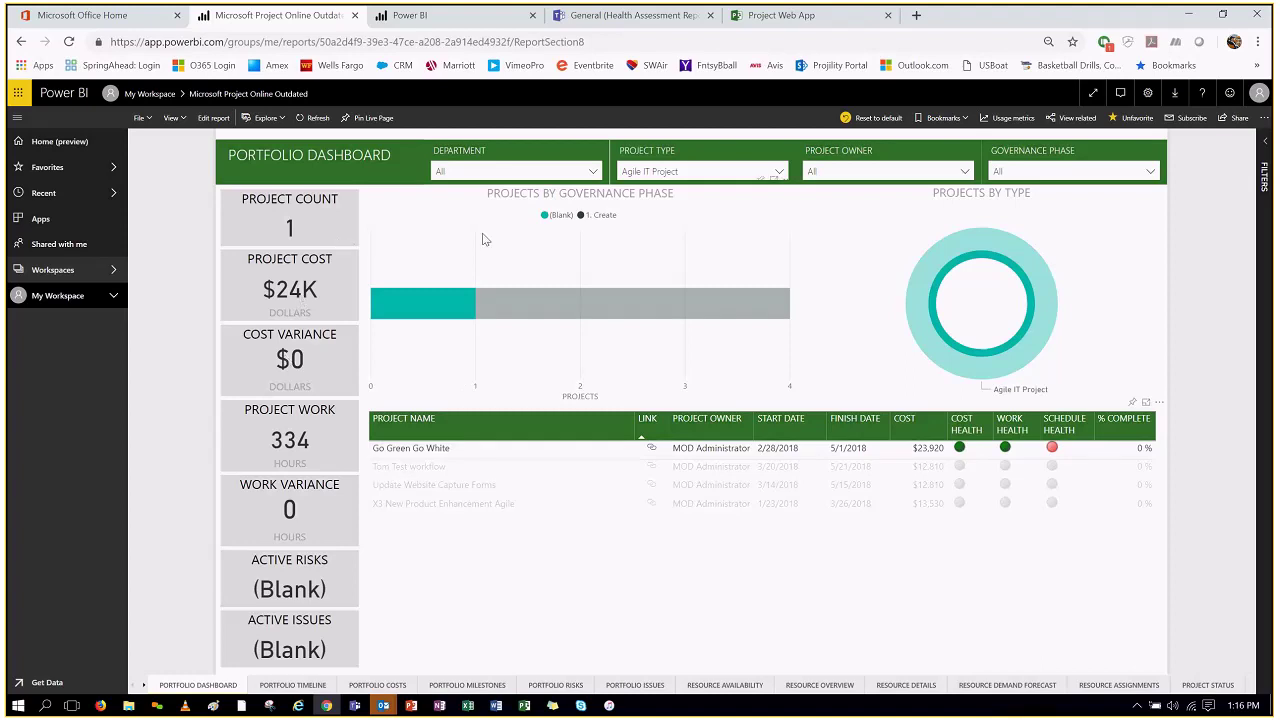
- Remove the Agile IT Project filter and briefly highlight the 1. Create segment in the governance phase chart
{"action": "left_click", "coordinate": [728, 172]}
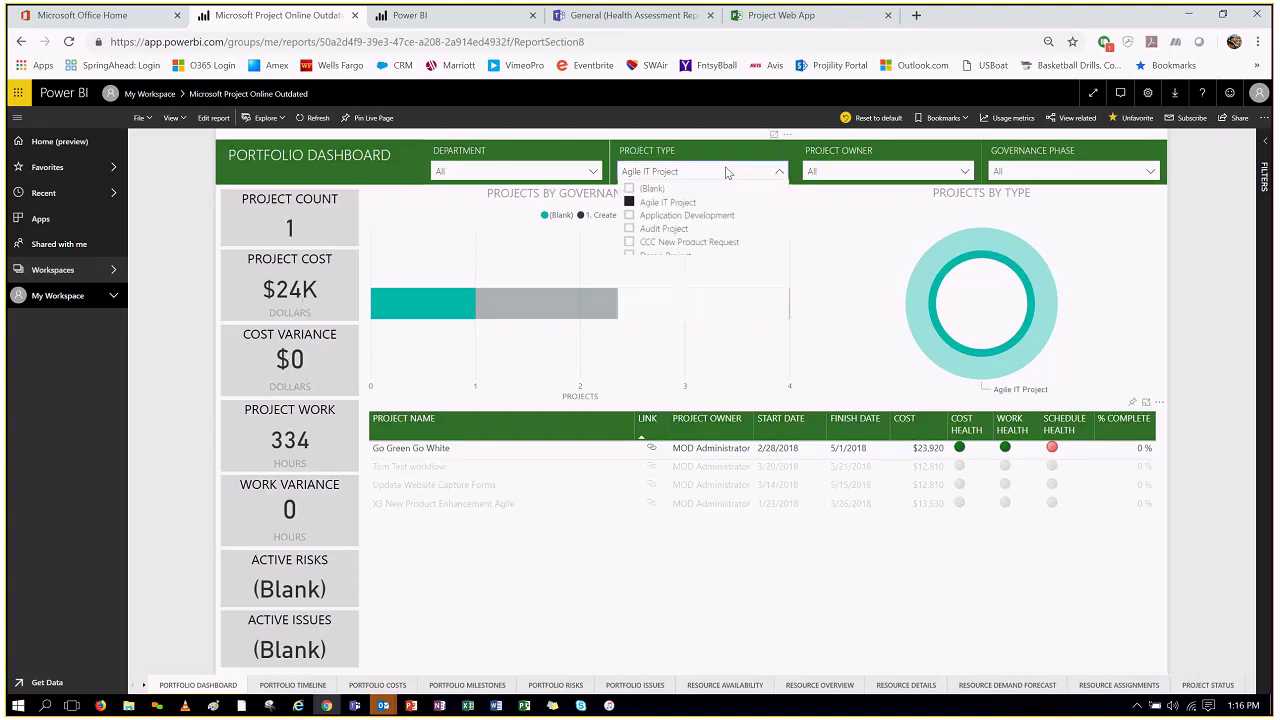
{"action": "left_click", "coordinate": [631, 203]}
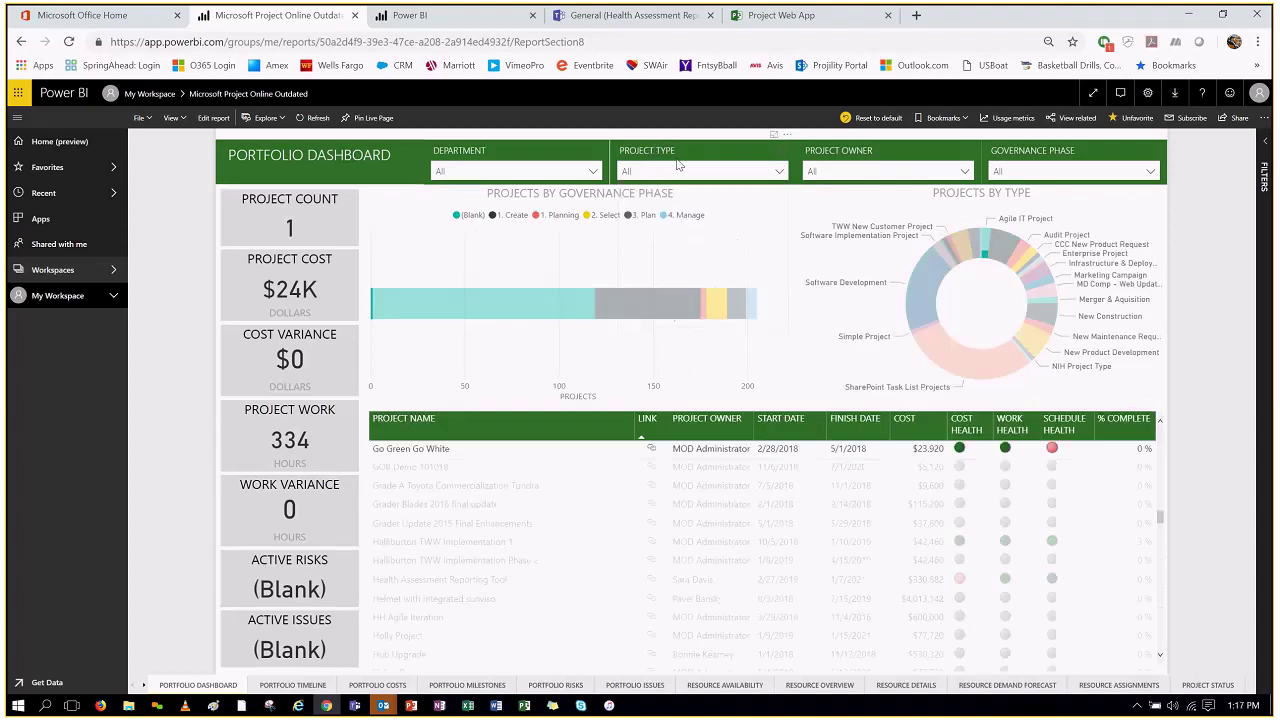
{"action": "left_click", "coordinate": [648, 313]}
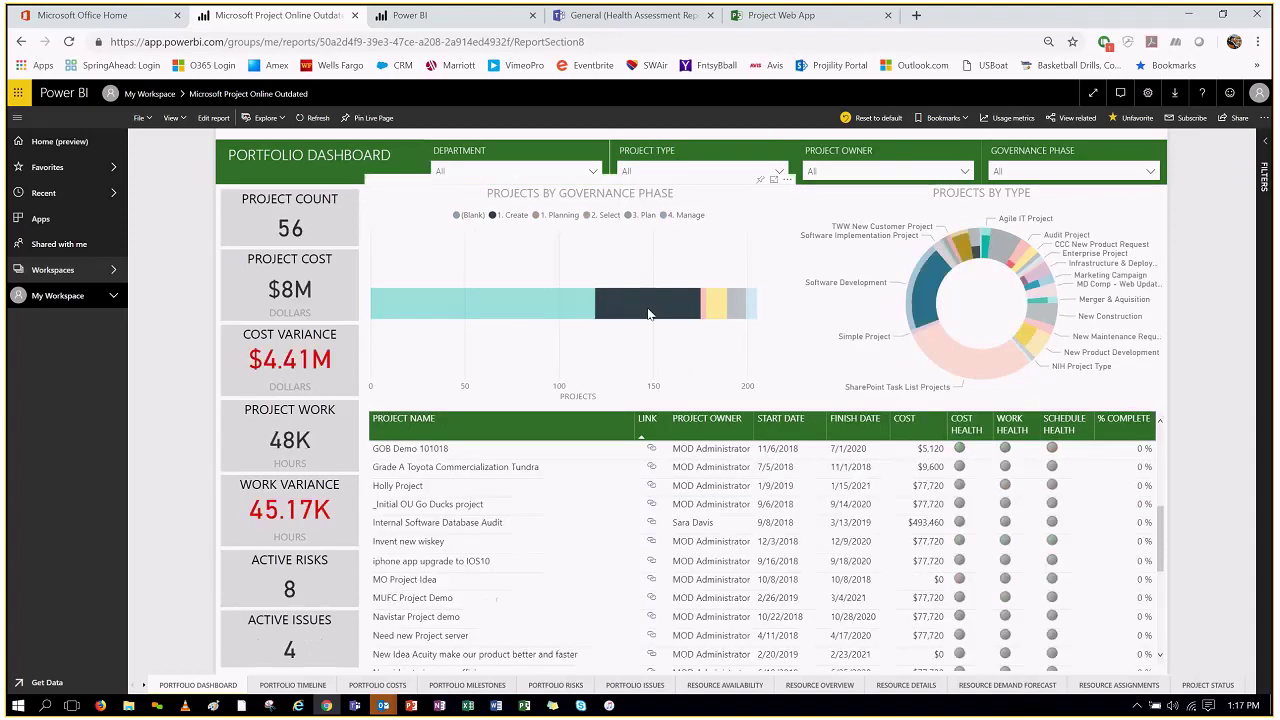
{"action": "left_click", "coordinate": [650, 313]}
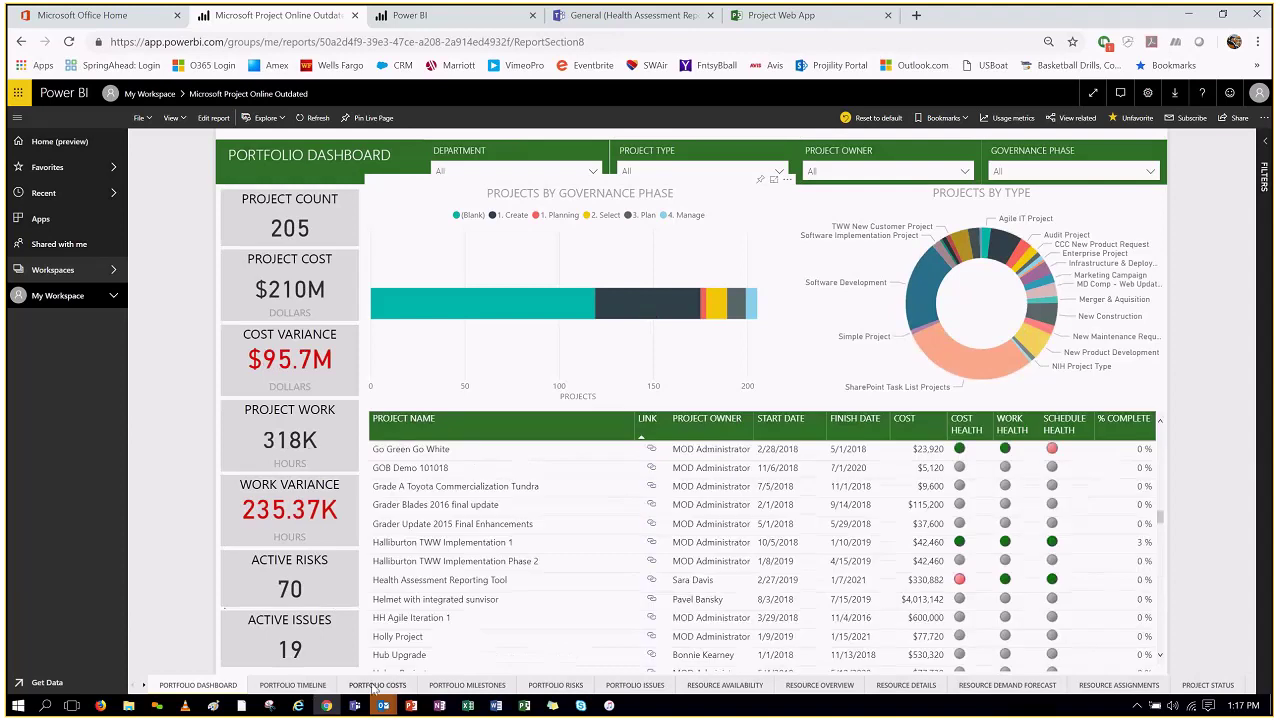
- Go to the Portfolio Costs page and filter it to projects owned by MOD Administrator
{"action": "left_click", "coordinate": [377, 685]}
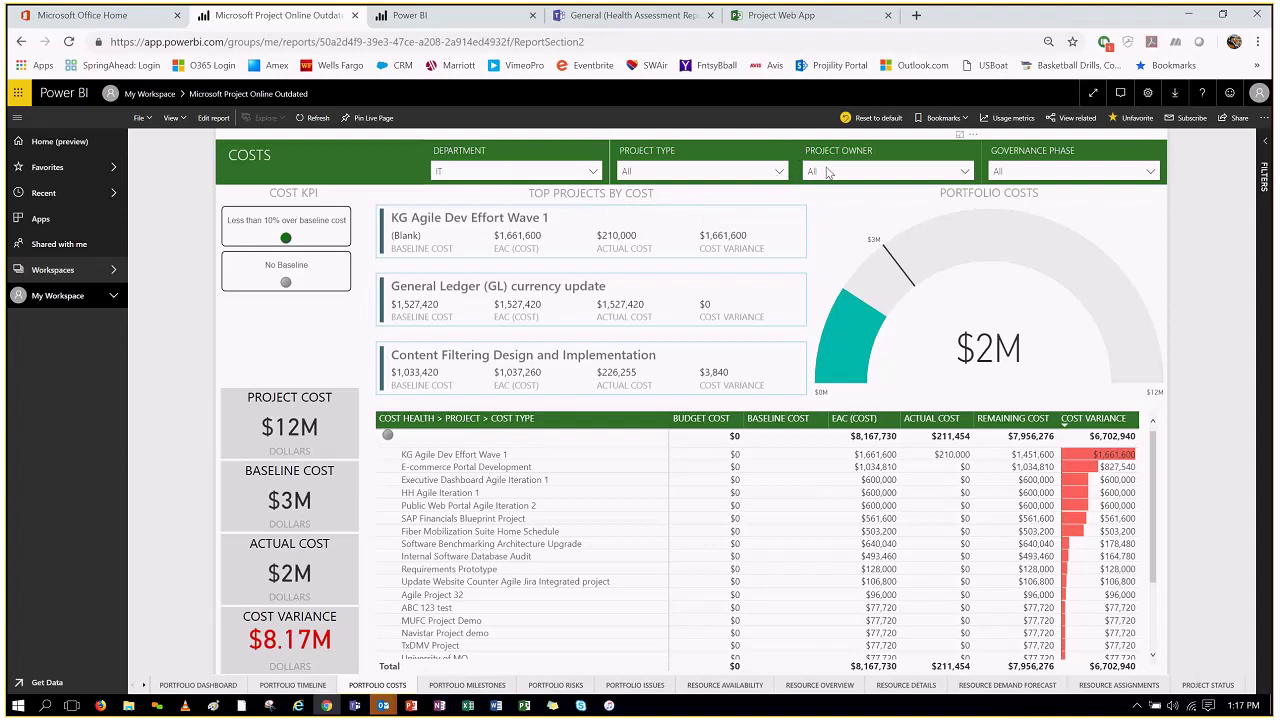
{"action": "left_click", "coordinate": [827, 173]}
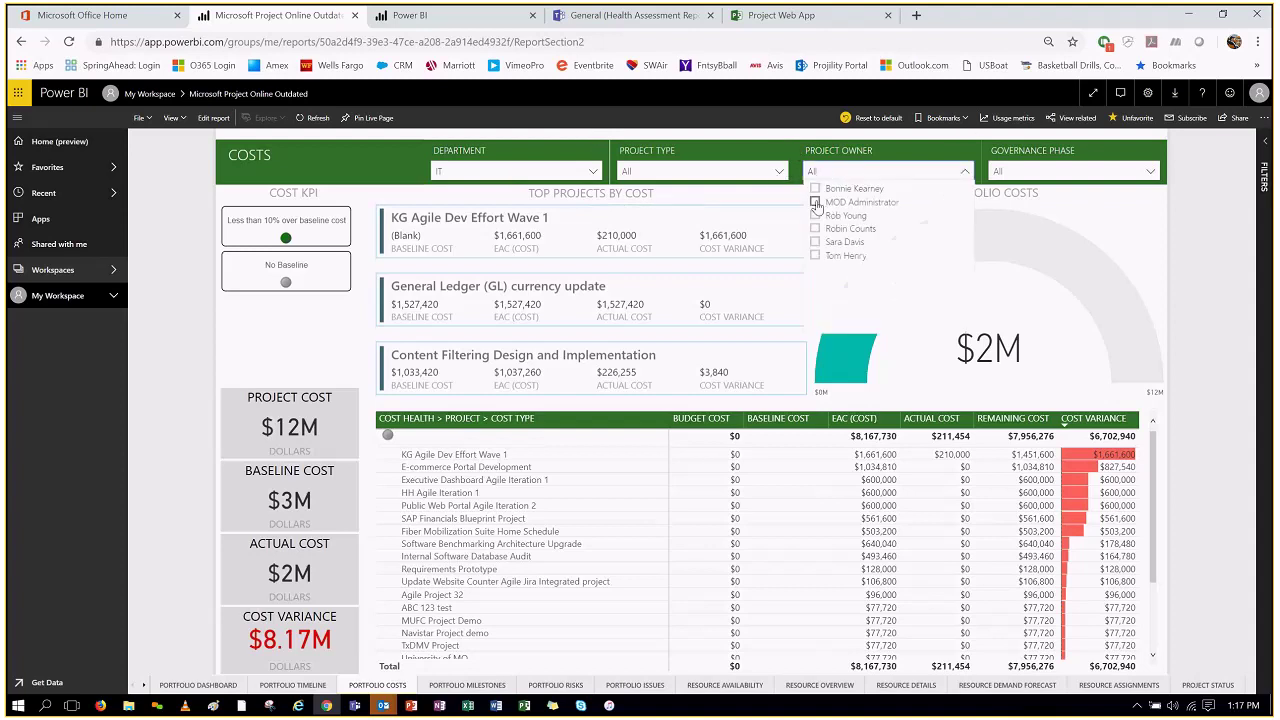
{"action": "left_click", "coordinate": [816, 203]}
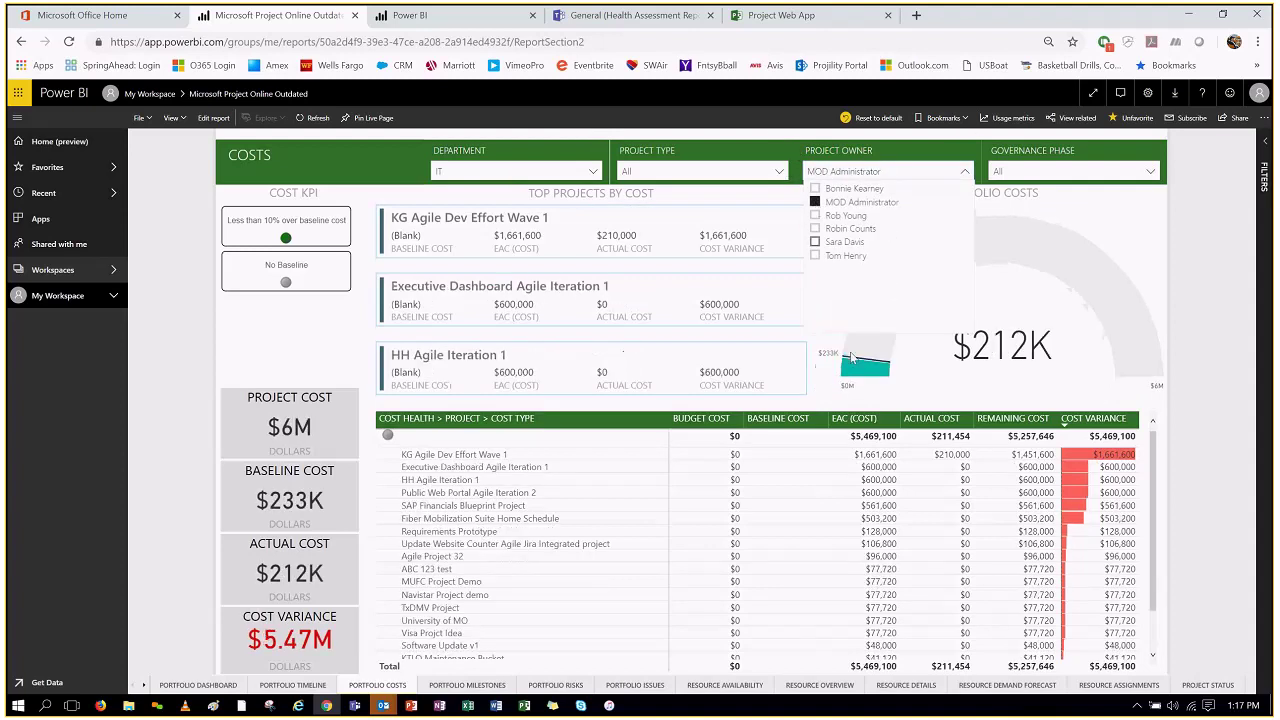
{"action": "left_click", "coordinate": [918, 527]}
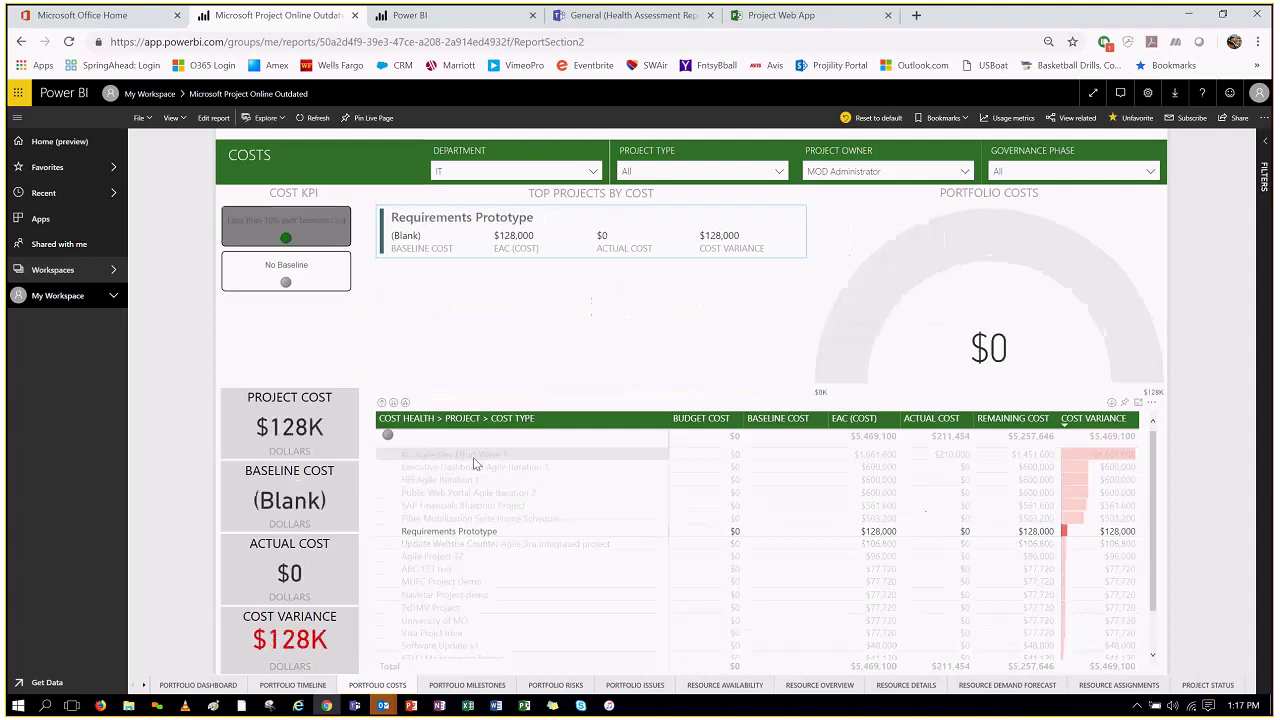
- Highlight KG Agile Dev Effort Wave 1 in the cost table to inspect its costs, and clear the highlight
{"action": "left_click", "coordinate": [473, 457]}
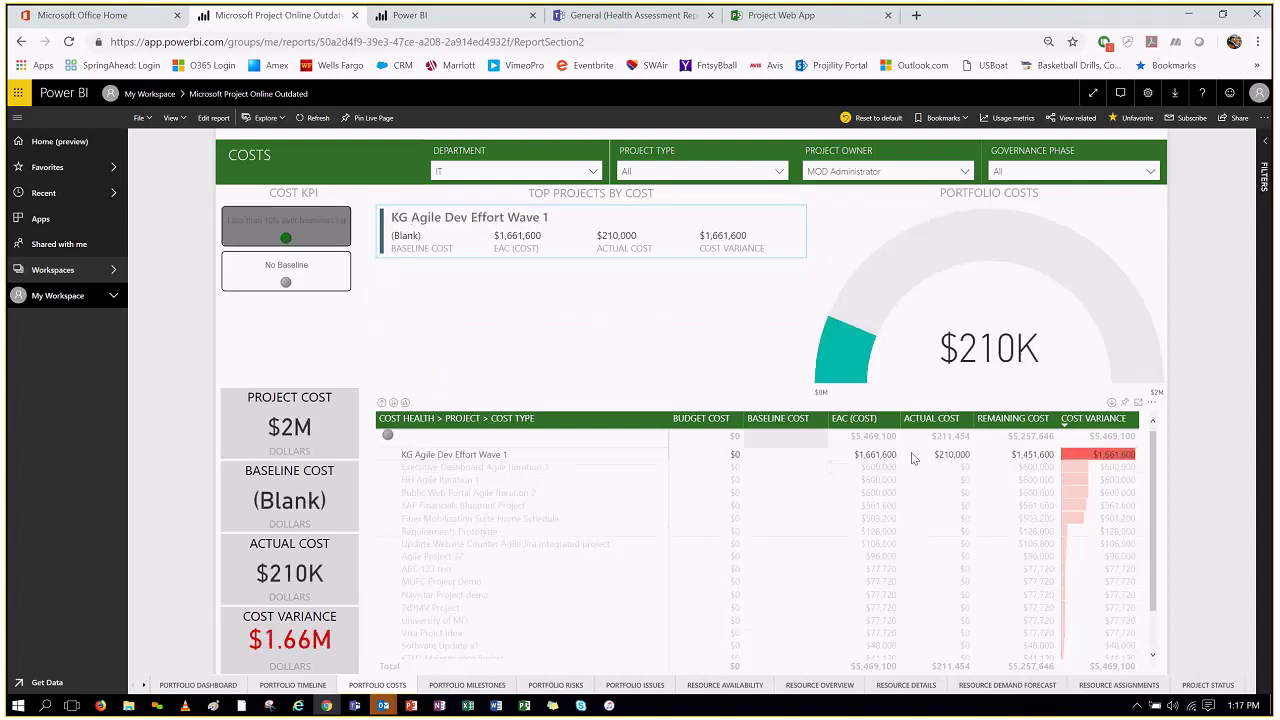
{"action": "mouse_move", "coordinate": [1110, 457]}
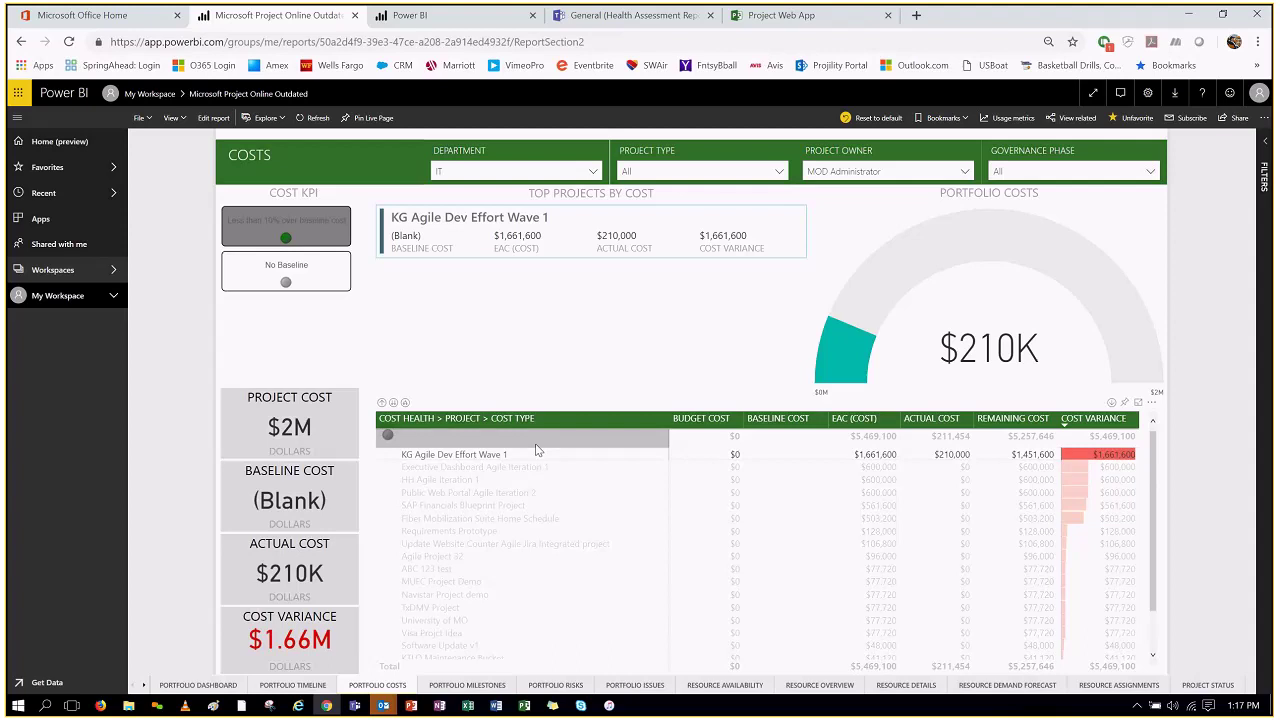
{"action": "left_click", "coordinate": [484, 456]}
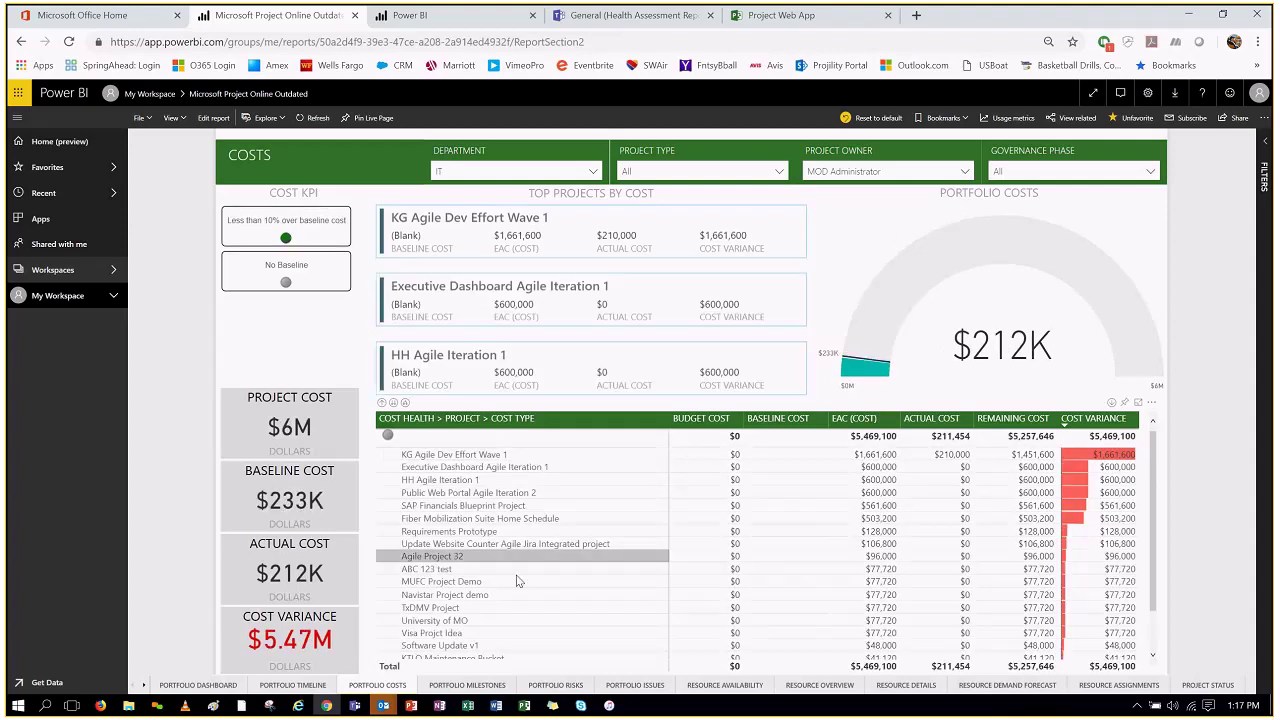
- On the Portfolio Milestones page, highlight Software Development Plan, Software Benchmarking Architecture Upgrade and Sample new Acuity NP Product in the planned milestones chart
{"action": "left_click", "coordinate": [467, 685]}
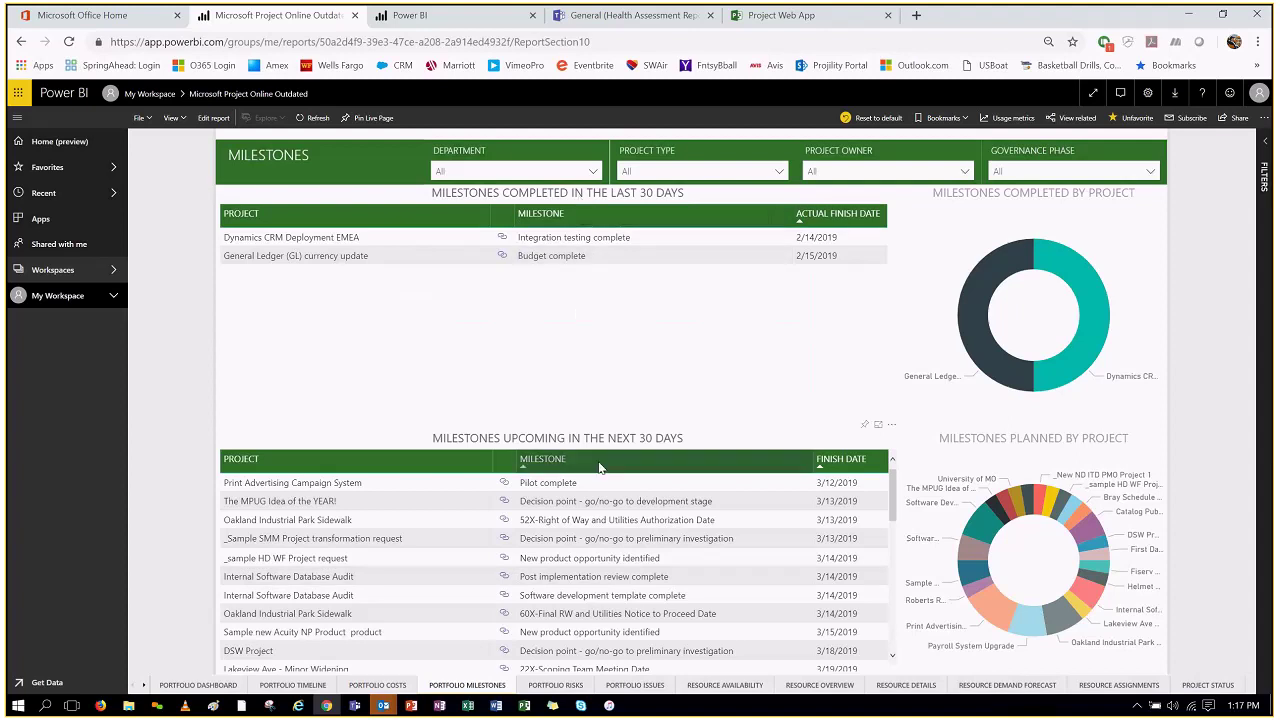
{"action": "left_click", "coordinate": [990, 533]}
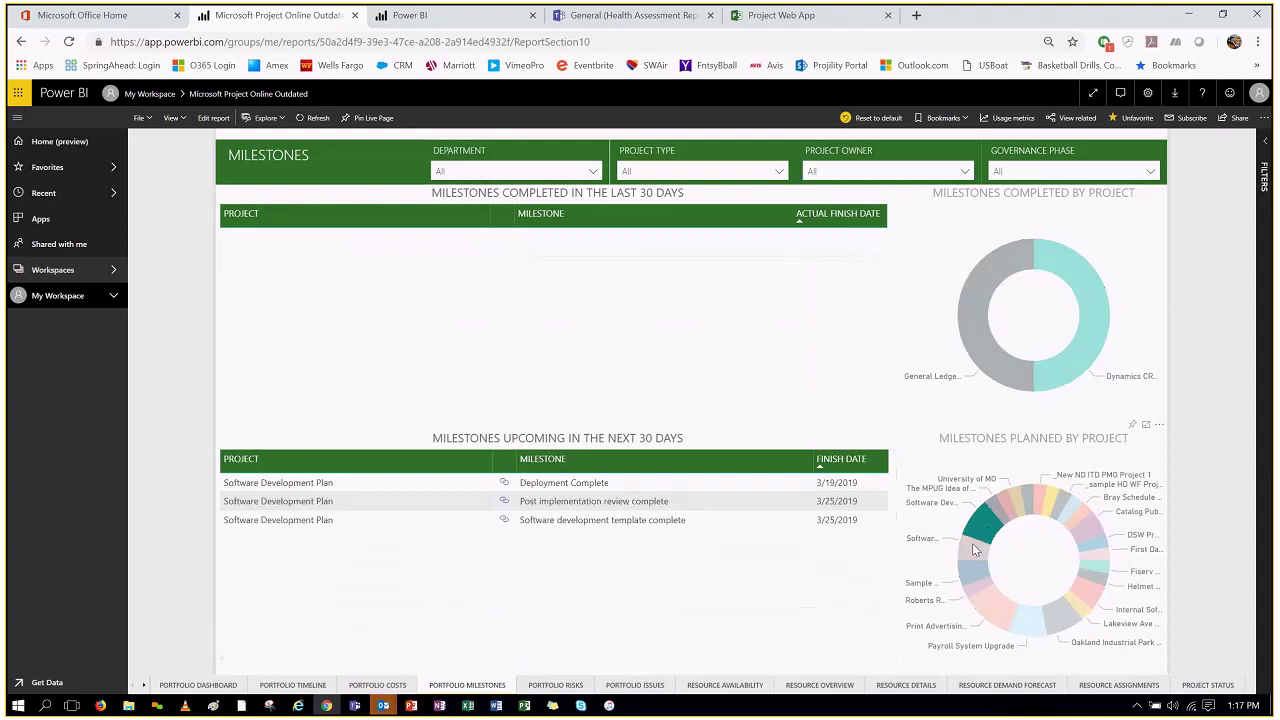
{"action": "left_click", "coordinate": [975, 550], "text": "ctrl"}
{"action": "left_click", "coordinate": [972, 562], "text": "ctrl"}
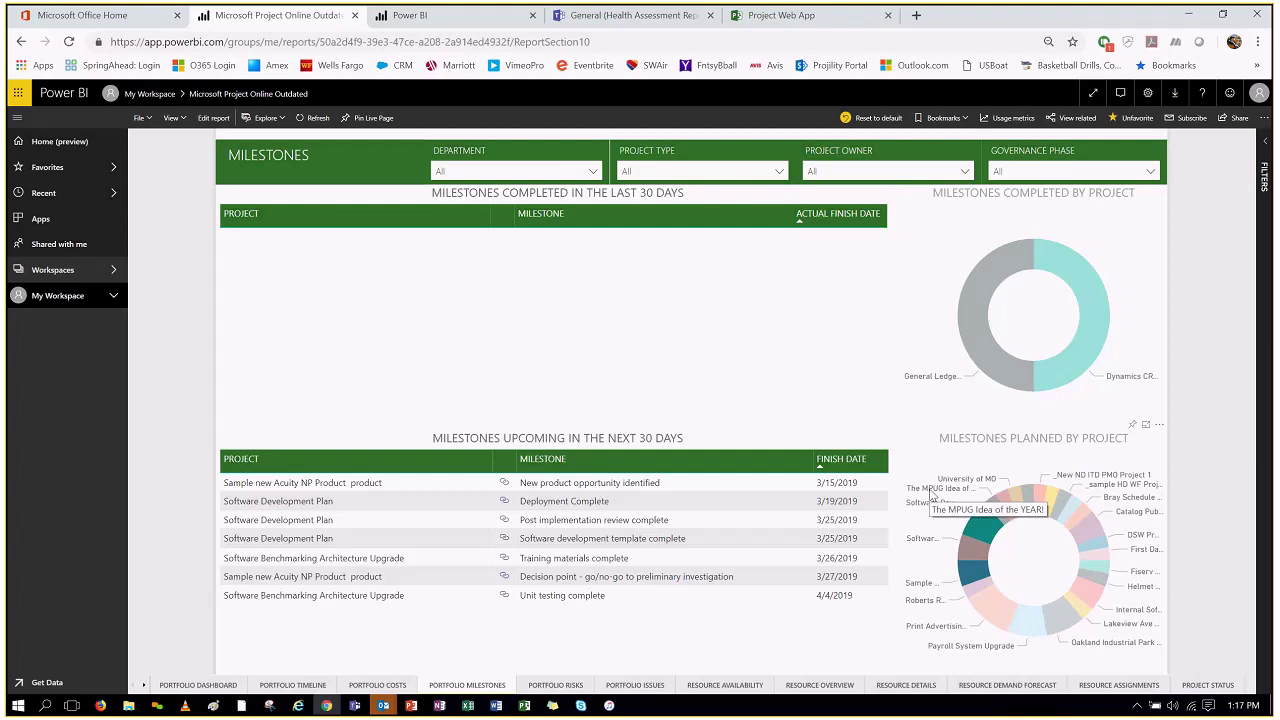
- Open the linked project page of the Sample new Acuity NP Product milestone and return to the report
{"action": "left_click", "coordinate": [506, 483]}
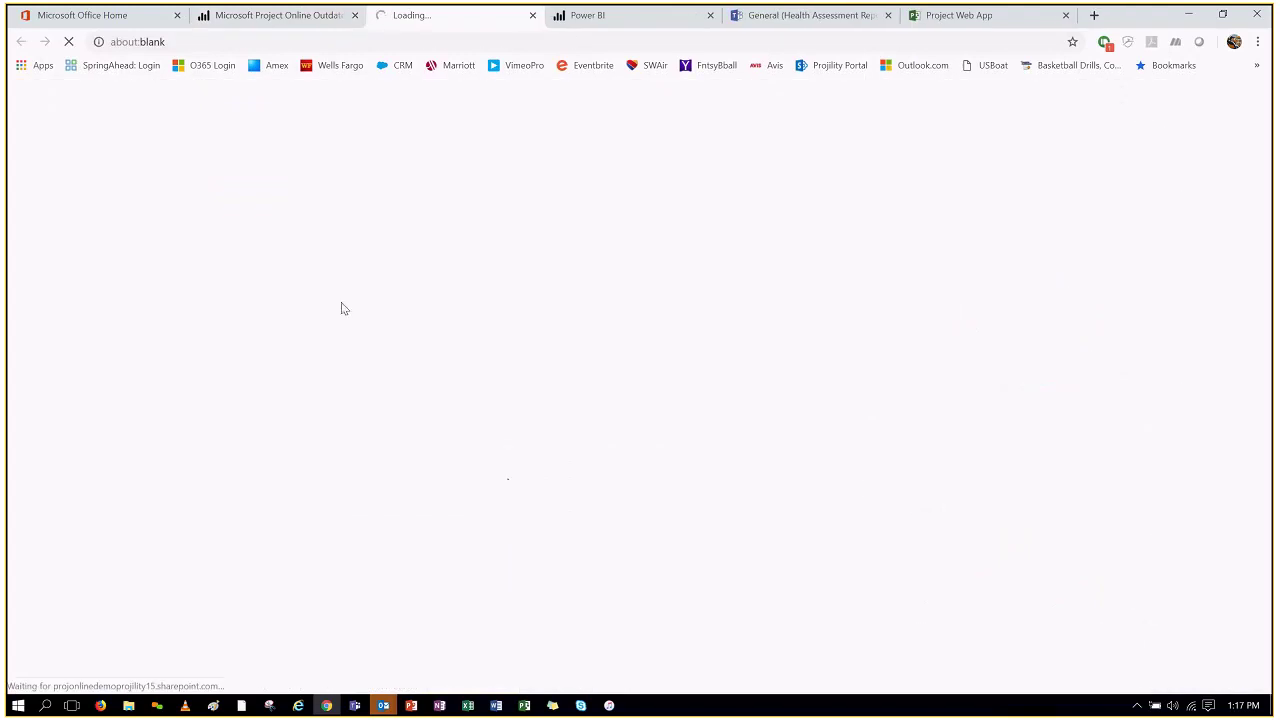
{"action": "left_click", "coordinate": [278, 15]}
- On the Portfolio Risks page, show the underlying data for the "We are not using O365" risk and return to the report
{"action": "left_click", "coordinate": [555, 685]}
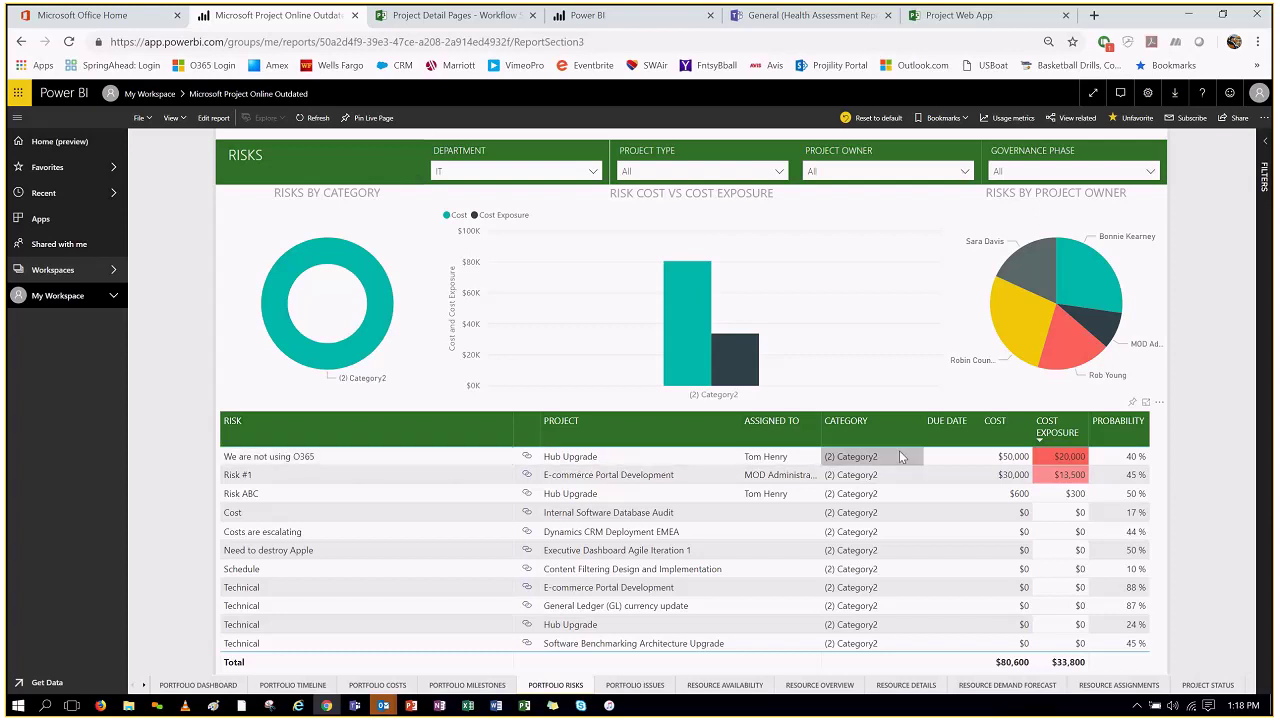
{"action": "left_click", "coordinate": [384, 456]}
{"action": "right_click", "coordinate": [384, 456]}
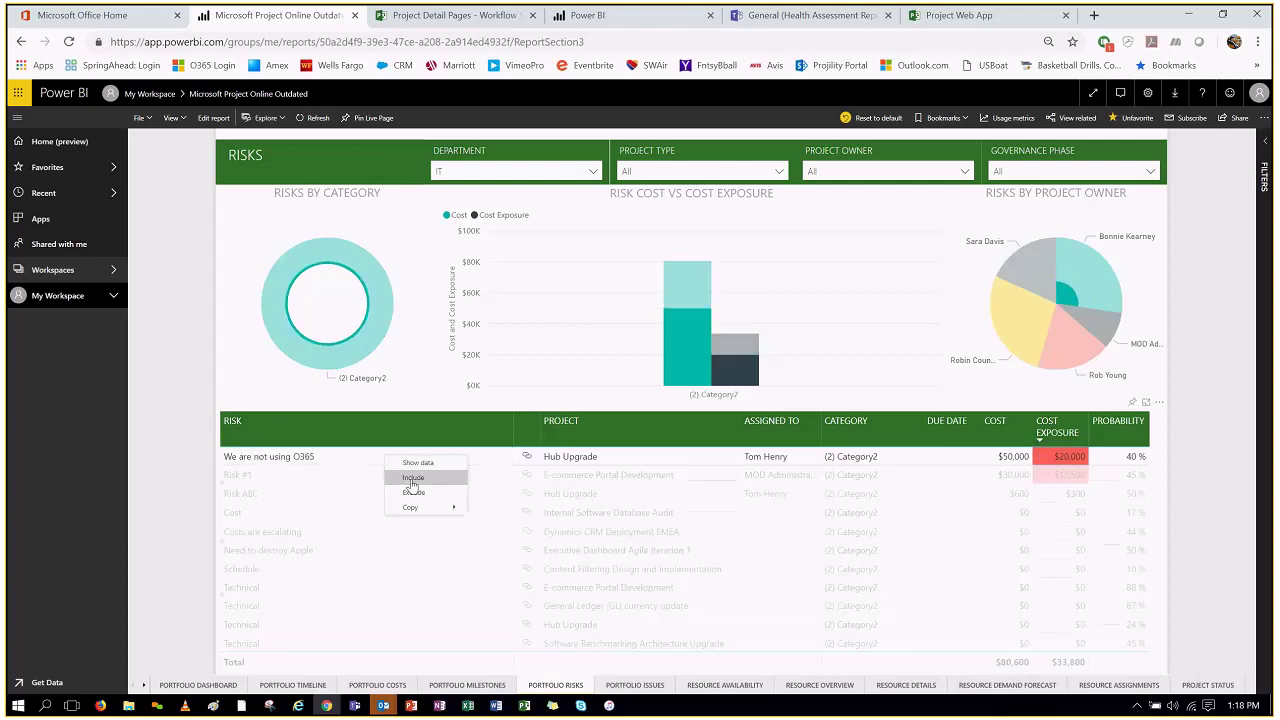
{"action": "left_click", "coordinate": [417, 463]}
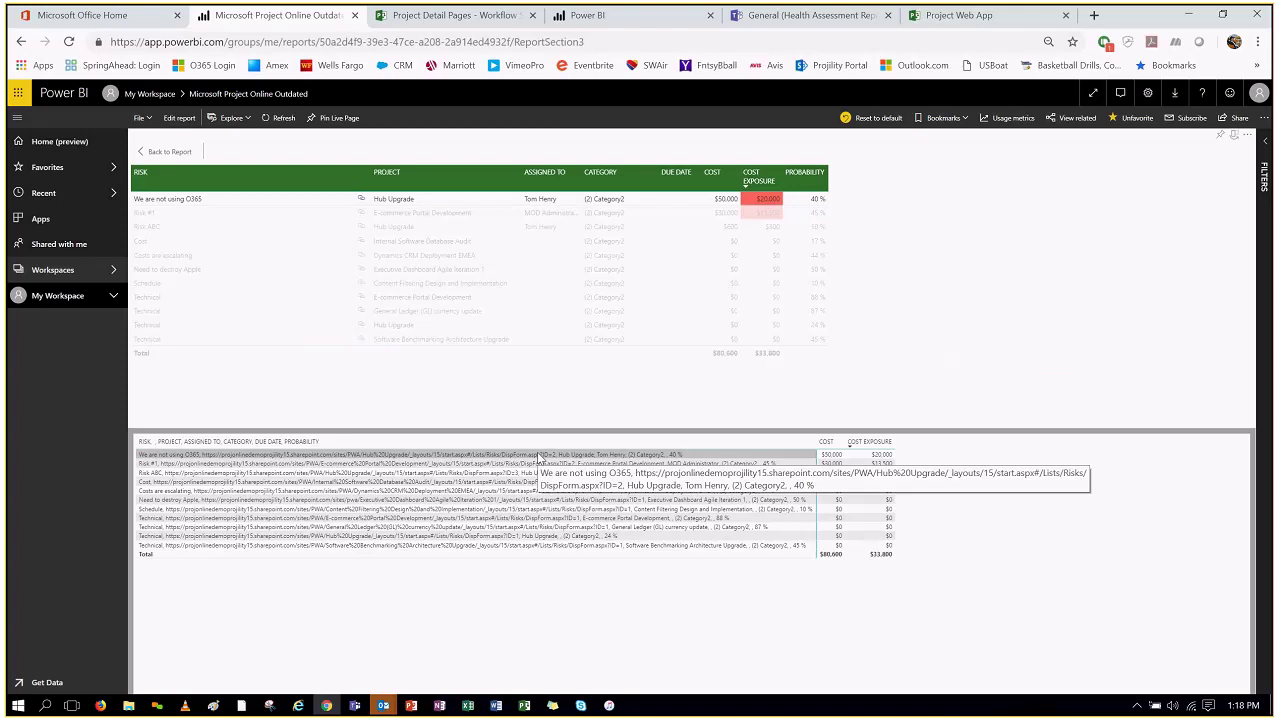
{"action": "left_click", "coordinate": [165, 151]}
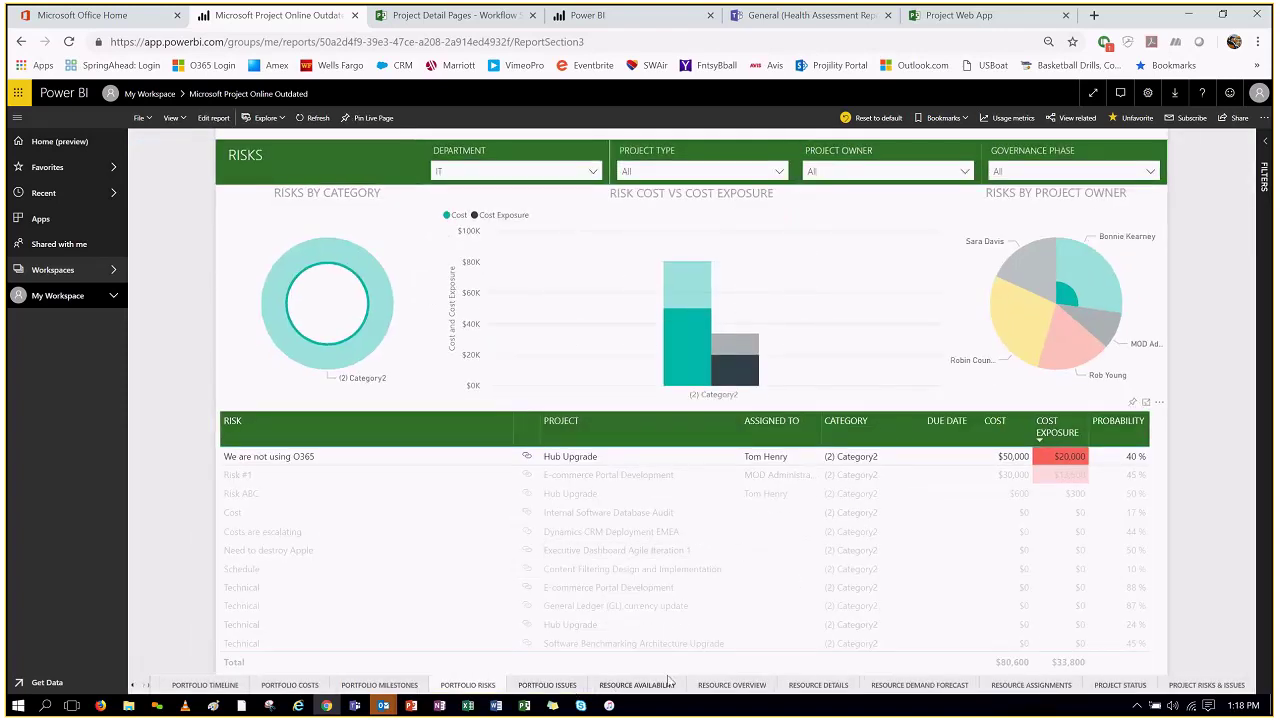
- On the Resource Availability page, highlight the first four resources and the sixth one in the availability heatmap
{"action": "left_click", "coordinate": [632, 686]}
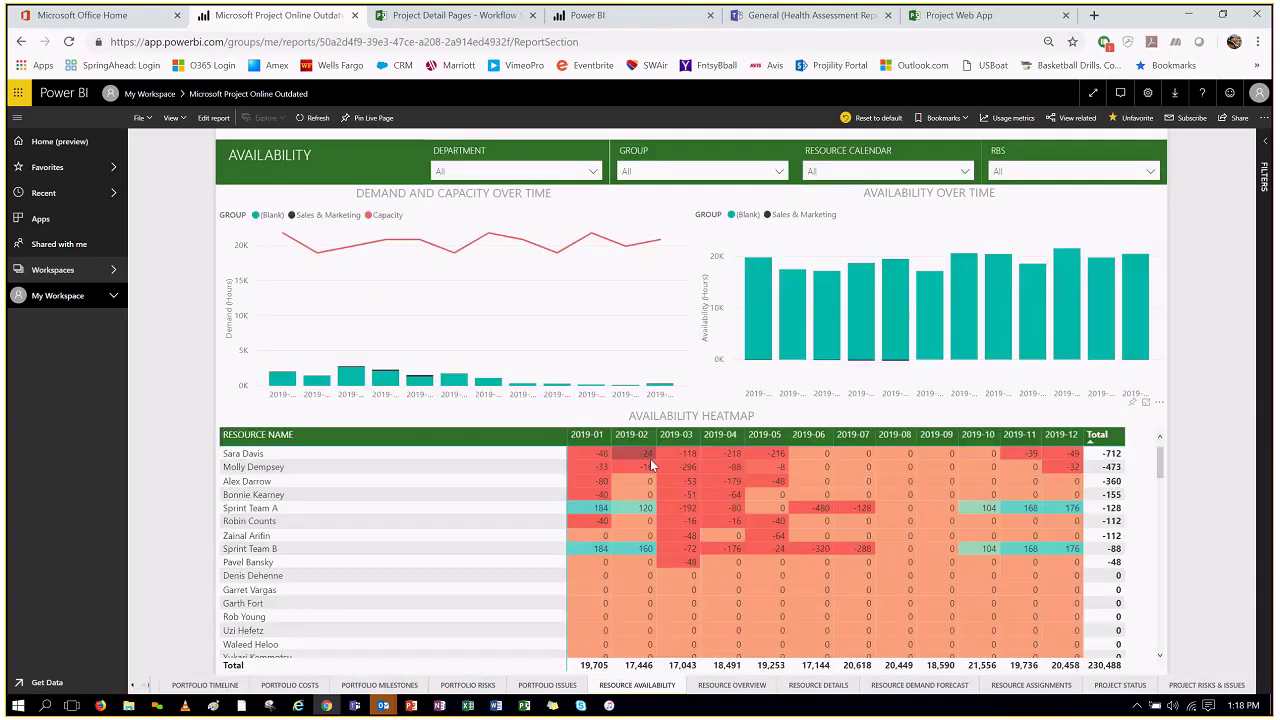
{"action": "left_click", "coordinate": [523, 455]}
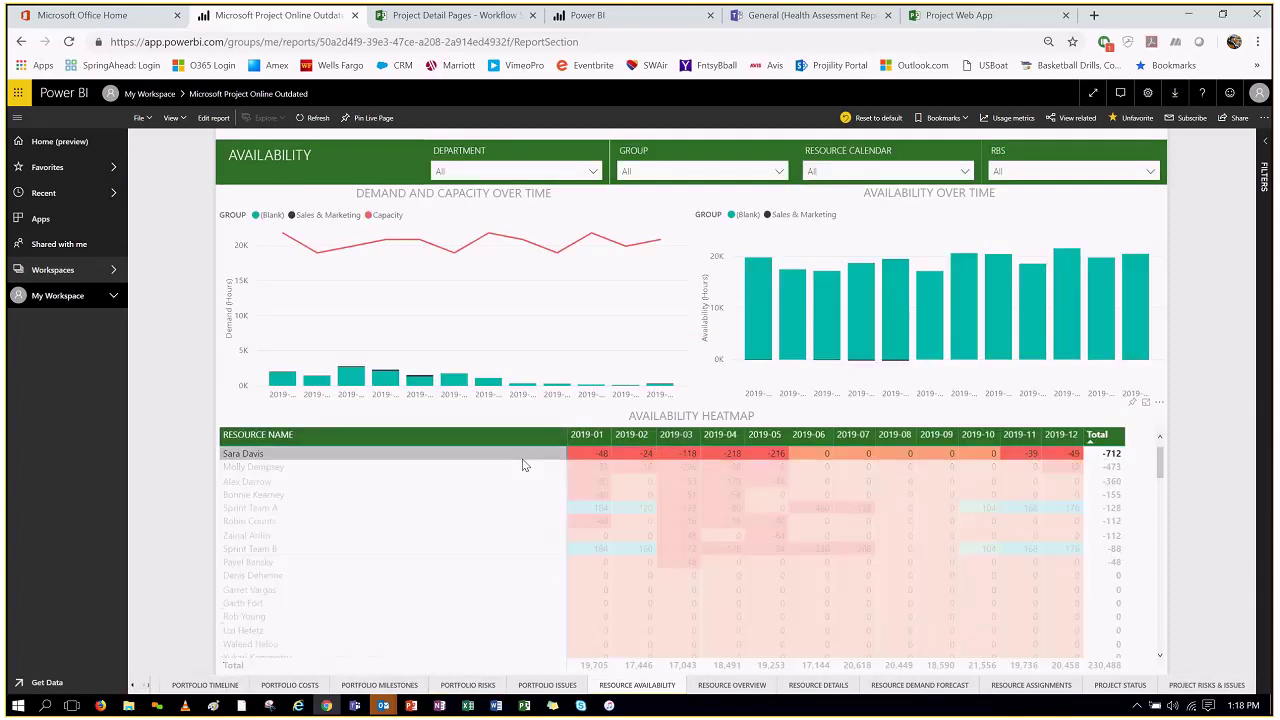
{"action": "left_click", "coordinate": [520, 466], "text": "ctrl"}
{"action": "left_click", "coordinate": [517, 482], "text": "ctrl"}
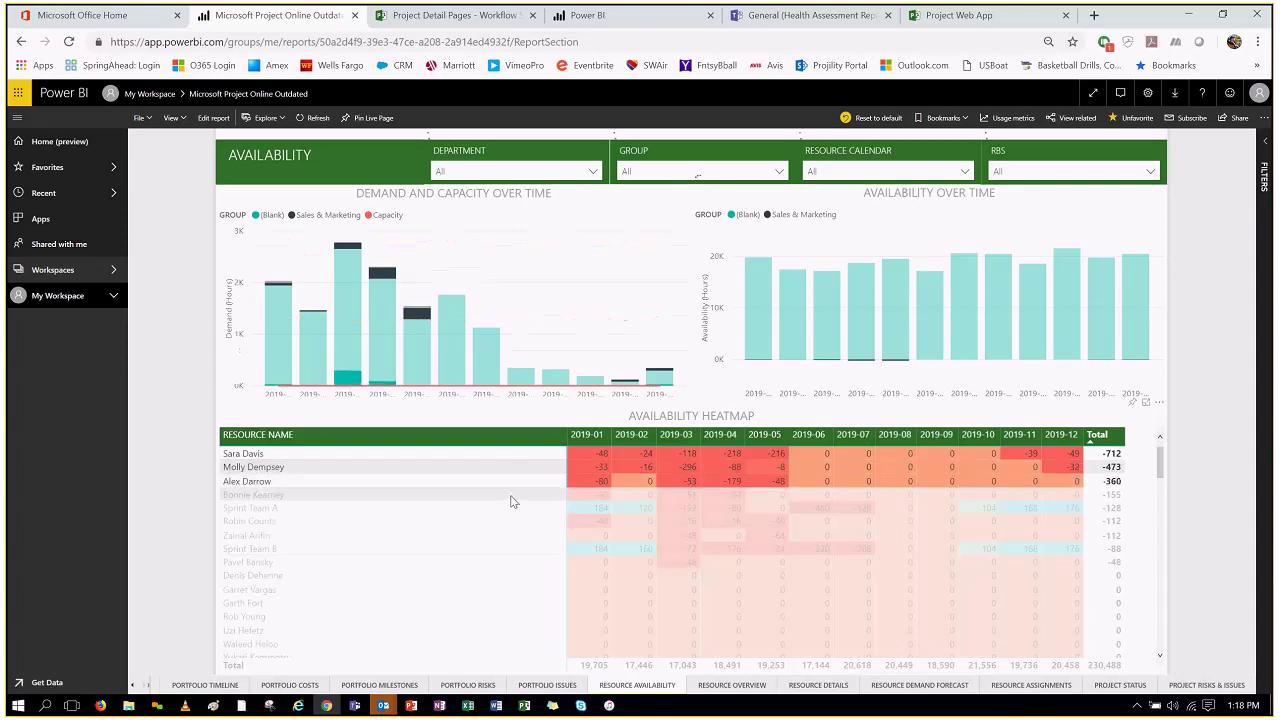
{"action": "left_click", "coordinate": [511, 494], "text": "ctrl"}
{"action": "left_click", "coordinate": [510, 524], "text": "ctrl"}
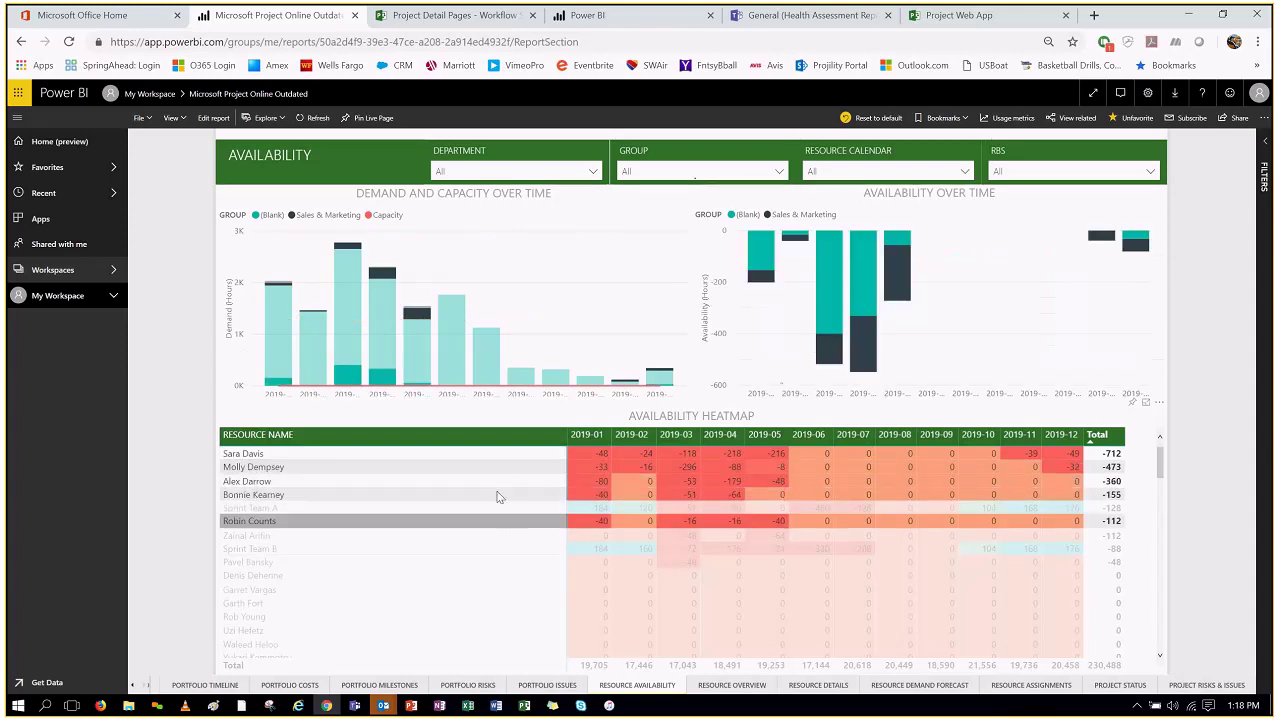
- Show the data behind the availability heatmap and return to the report
{"action": "right_click", "coordinate": [500, 488]}
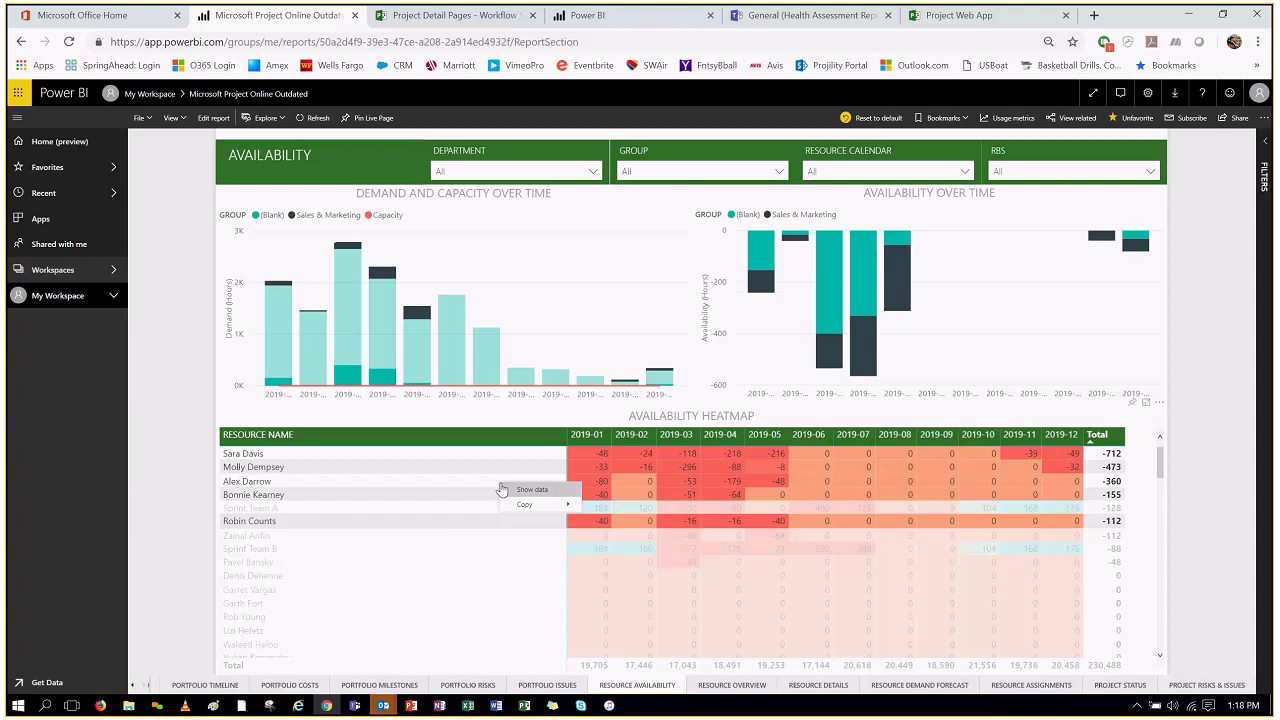
{"action": "left_click", "coordinate": [505, 489]}
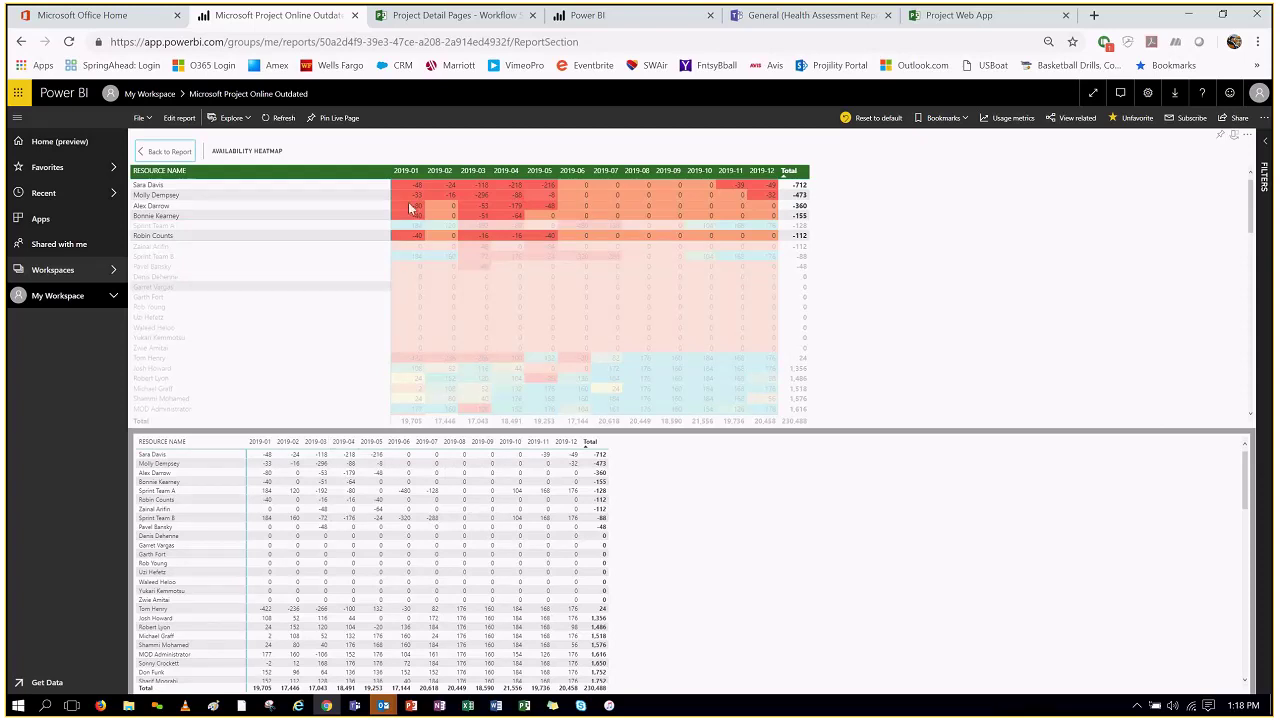
{"action": "left_click", "coordinate": [167, 153]}
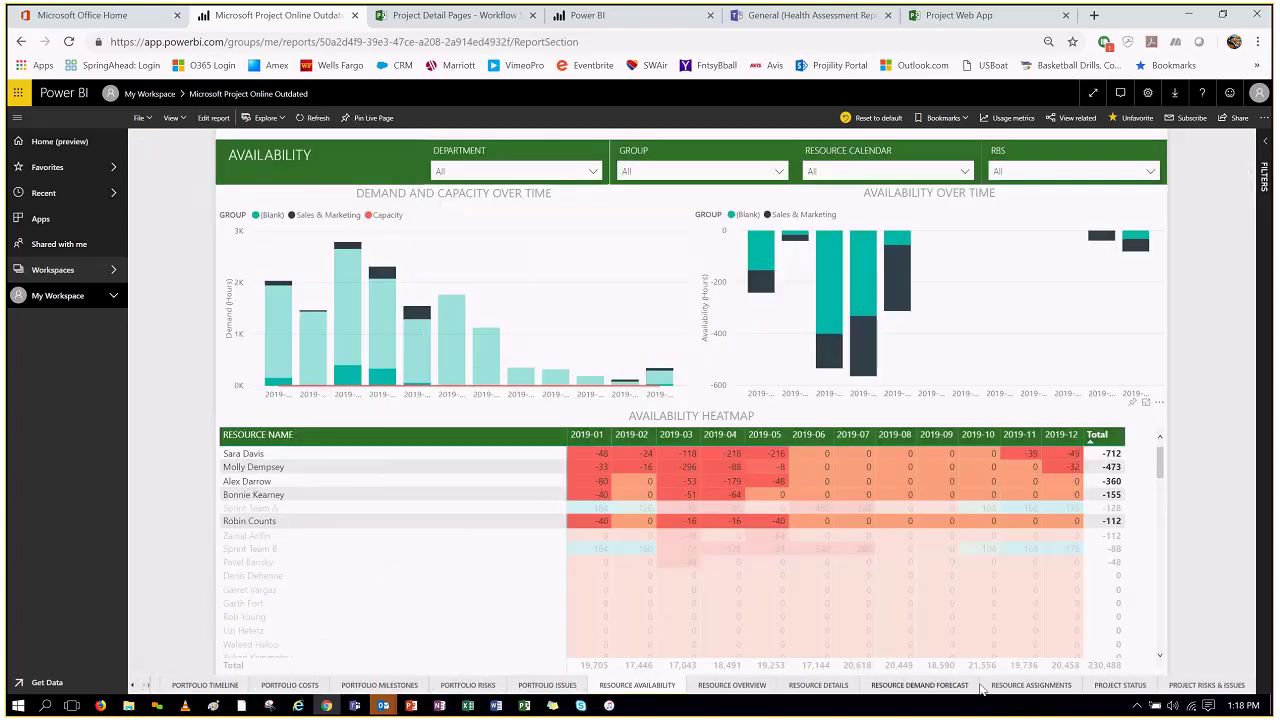
- Go to the Project Status page and look through the upcoming milestones of the Health Assessment Reporting Tool
{"action": "left_click", "coordinate": [1119, 685]}
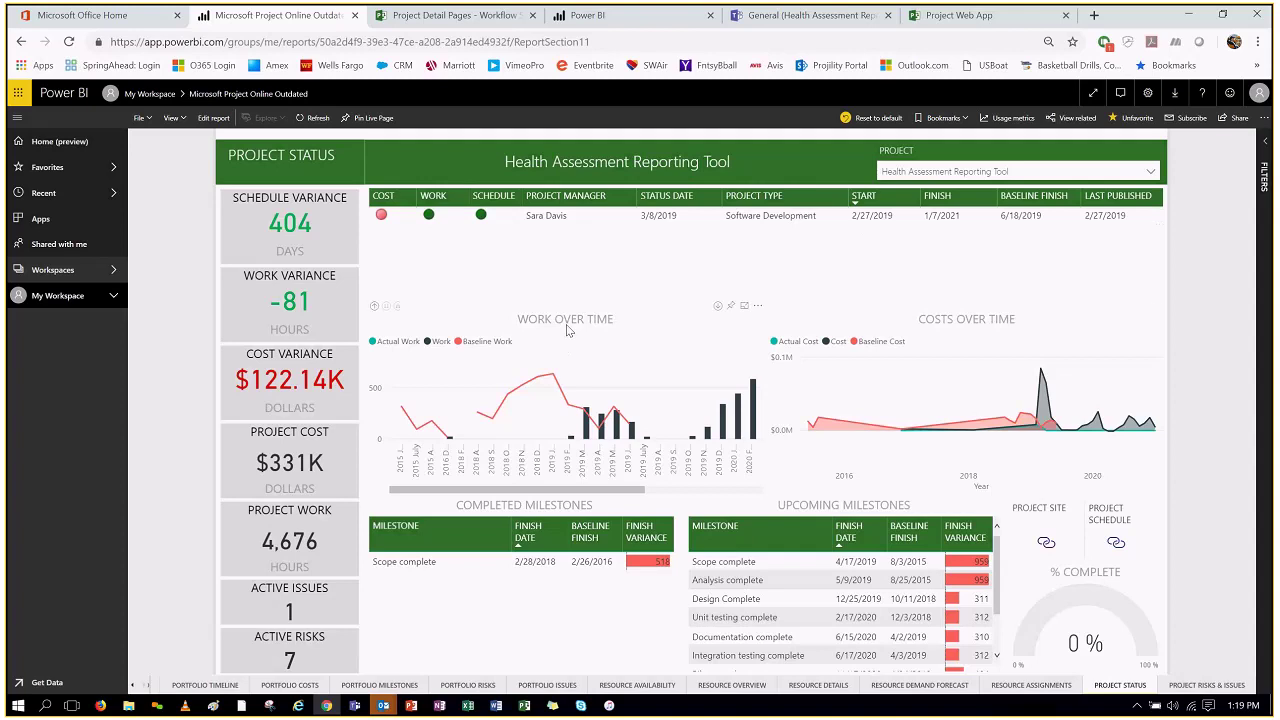
{"action": "left_click_drag", "start_coordinate": [996, 566], "coordinate": [992, 606]}
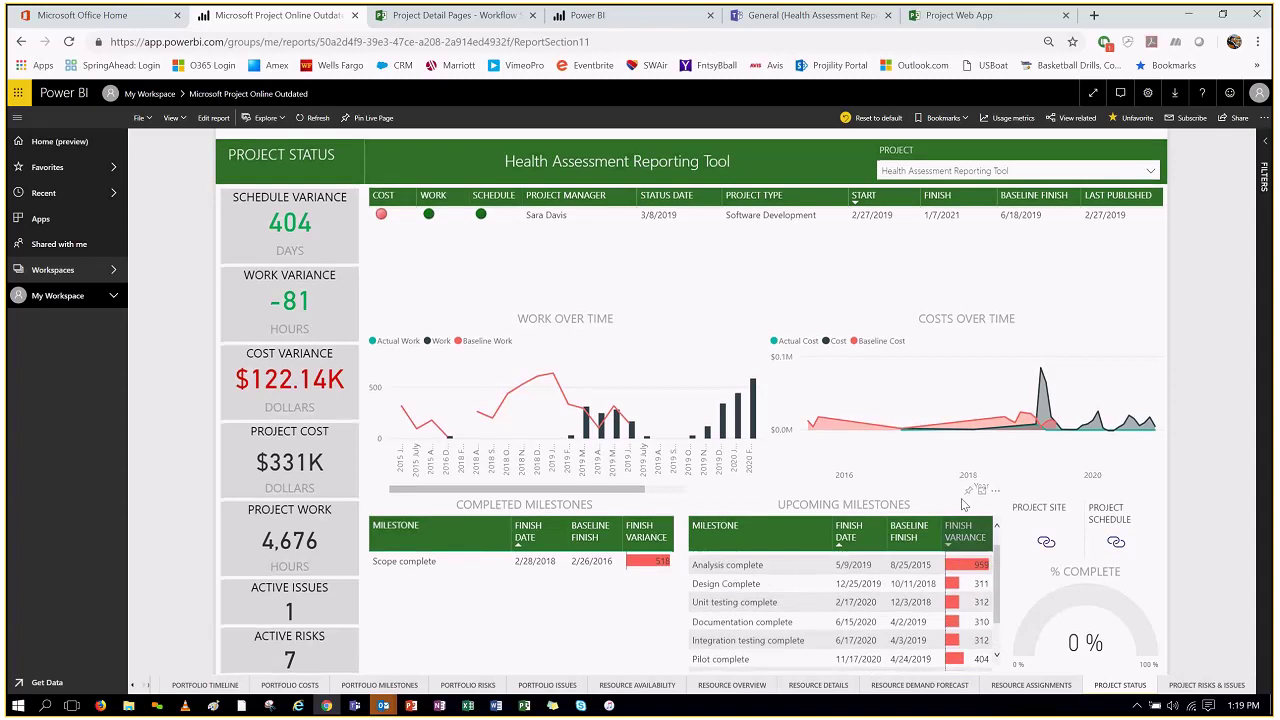
- Leave the current report for the home page and open the Hammerhead BI v2 report
{"action": "left_click", "coordinate": [955, 172]}
{"action": "left_click", "coordinate": [955, 172]}
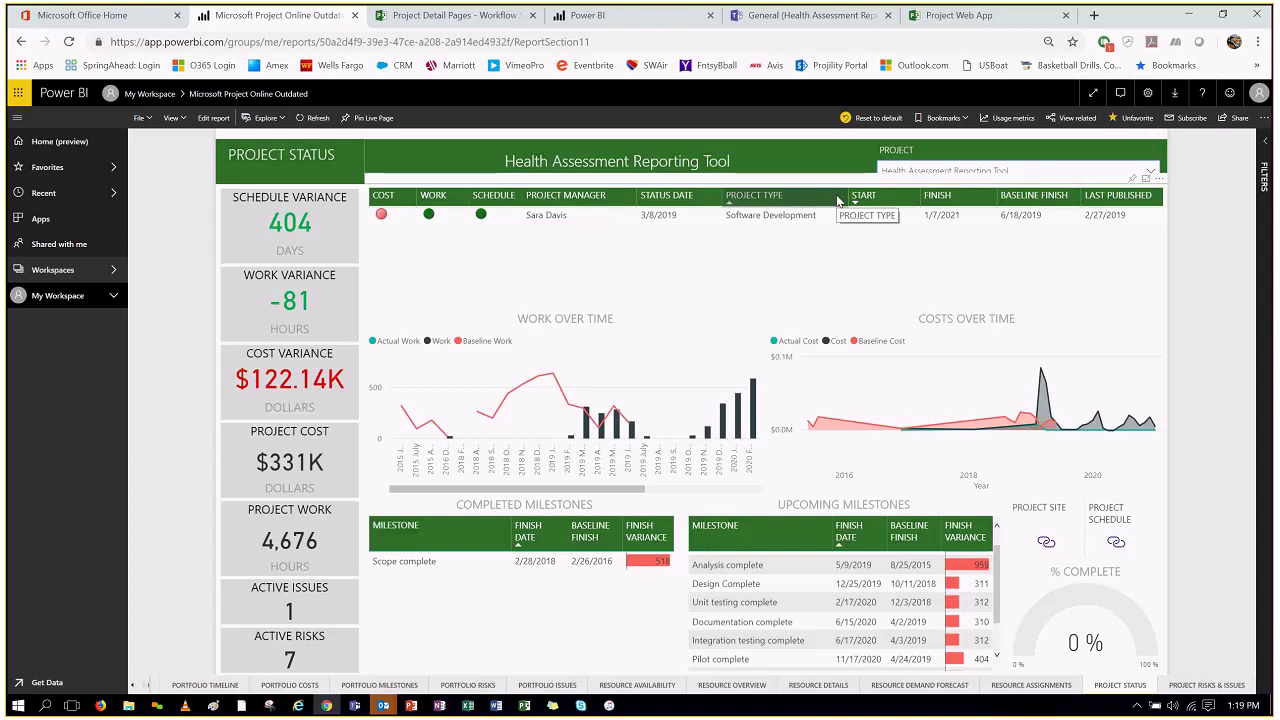
{"action": "left_click", "coordinate": [82, 143]}
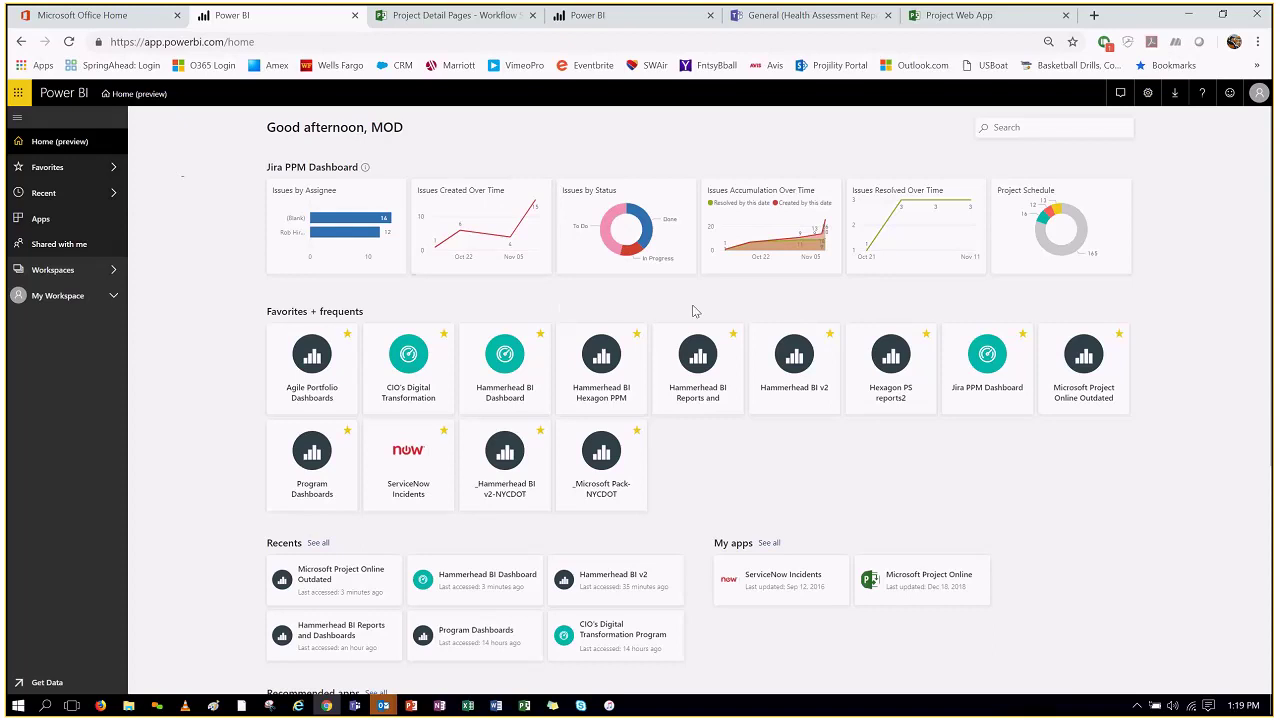
{"action": "left_click", "coordinate": [802, 356]}
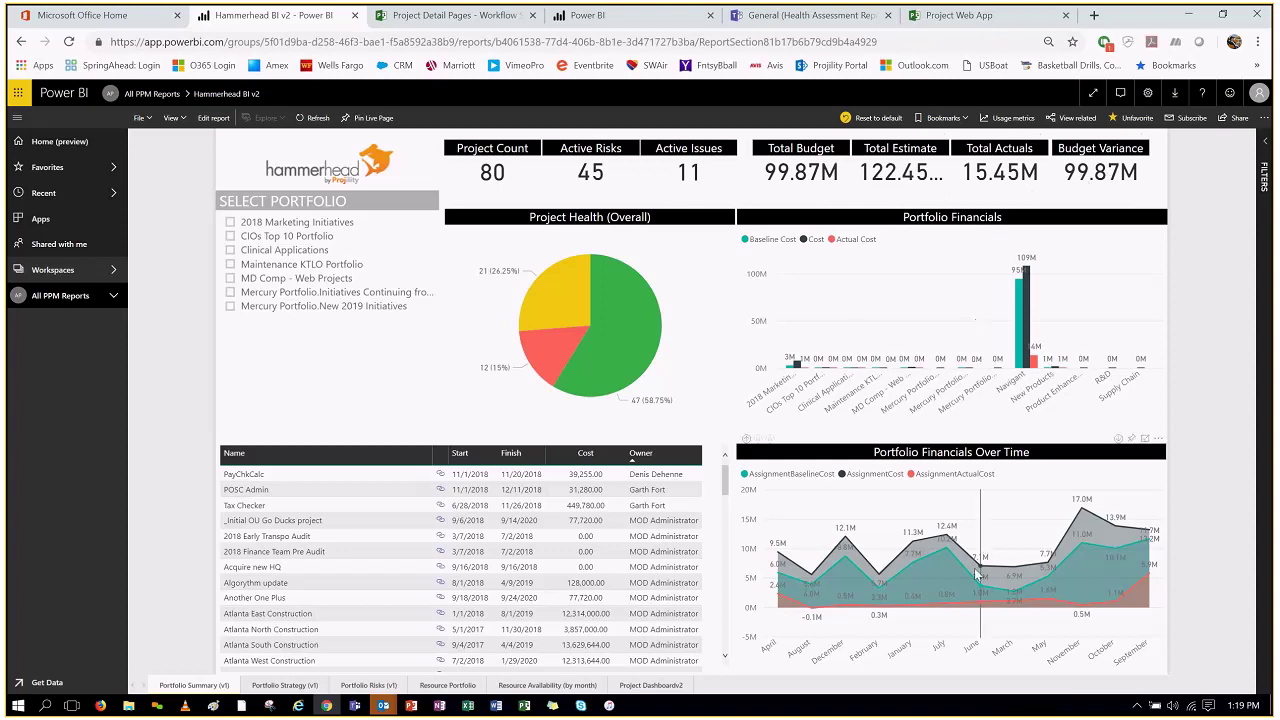
{"action": "mouse_move", "coordinate": [740, 544]}
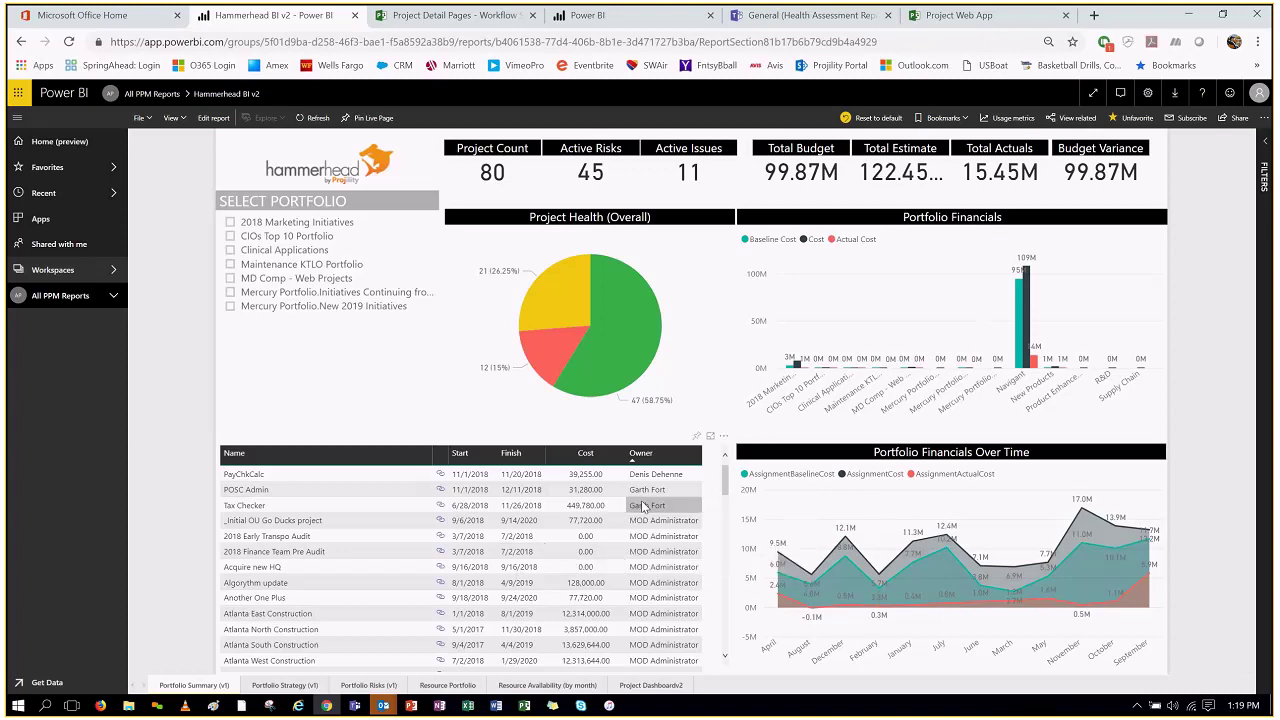
- Filter the Portfolio Summary page to the CIOs Top 10 Portfolio and highlight the red and yellow slices of the project health chart
{"action": "left_click", "coordinate": [230, 237]}
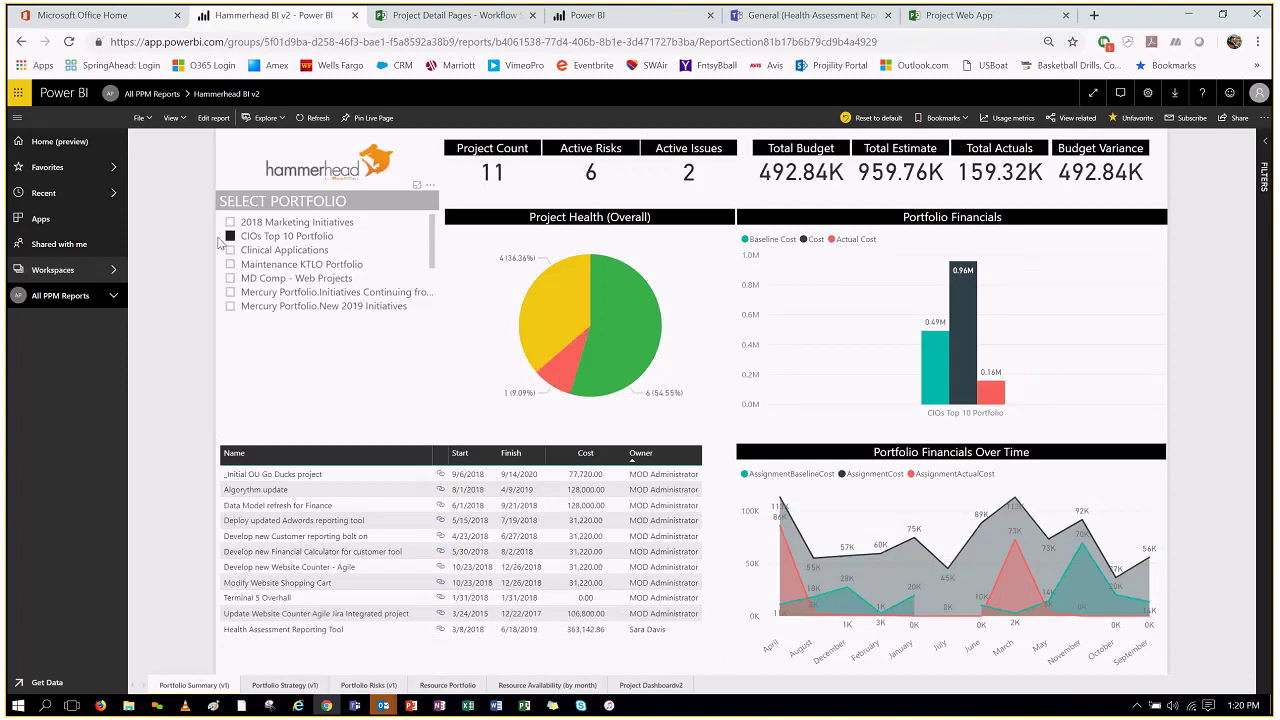
{"action": "mouse_move", "coordinate": [562, 309]}
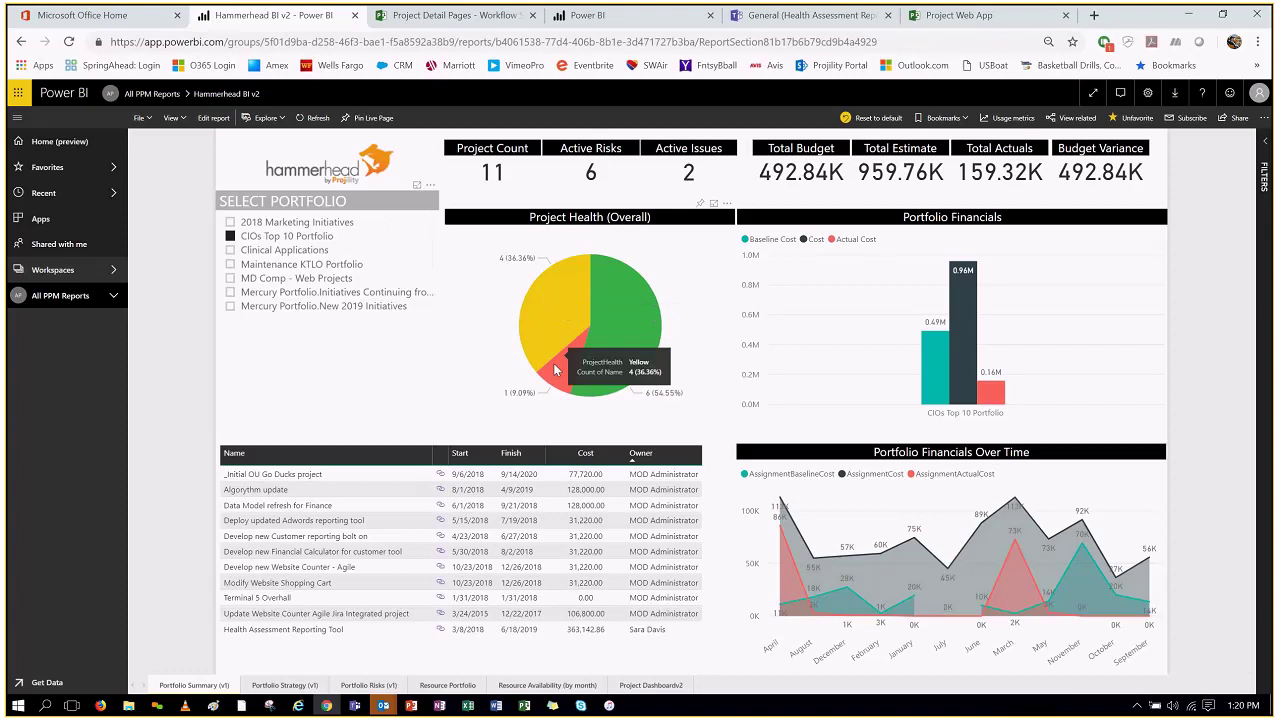
{"action": "left_click", "coordinate": [556, 370]}
{"action": "left_click", "coordinate": [547, 307], "text": "ctrl"}
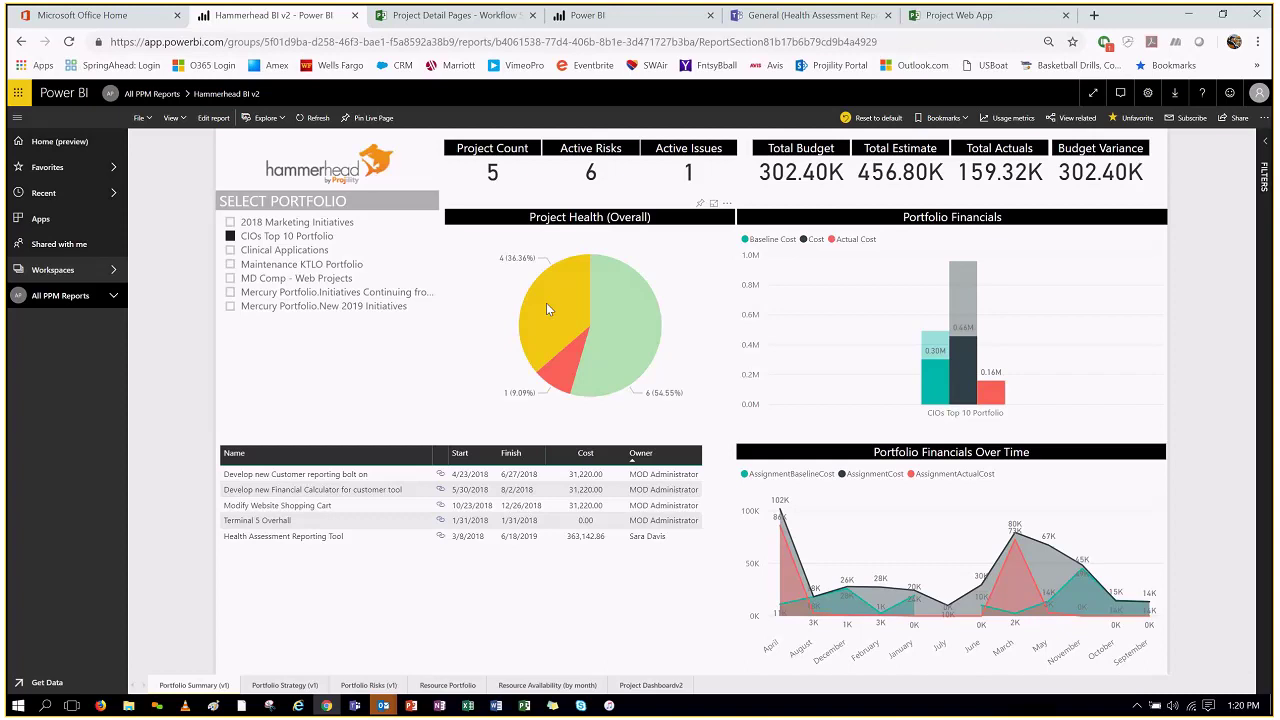
- Show the data behind the project table, then return to the report and clear the CIOs Top 10 Portfolio filter
{"action": "right_click", "coordinate": [393, 474]}
{"action": "left_click", "coordinate": [396, 475]}
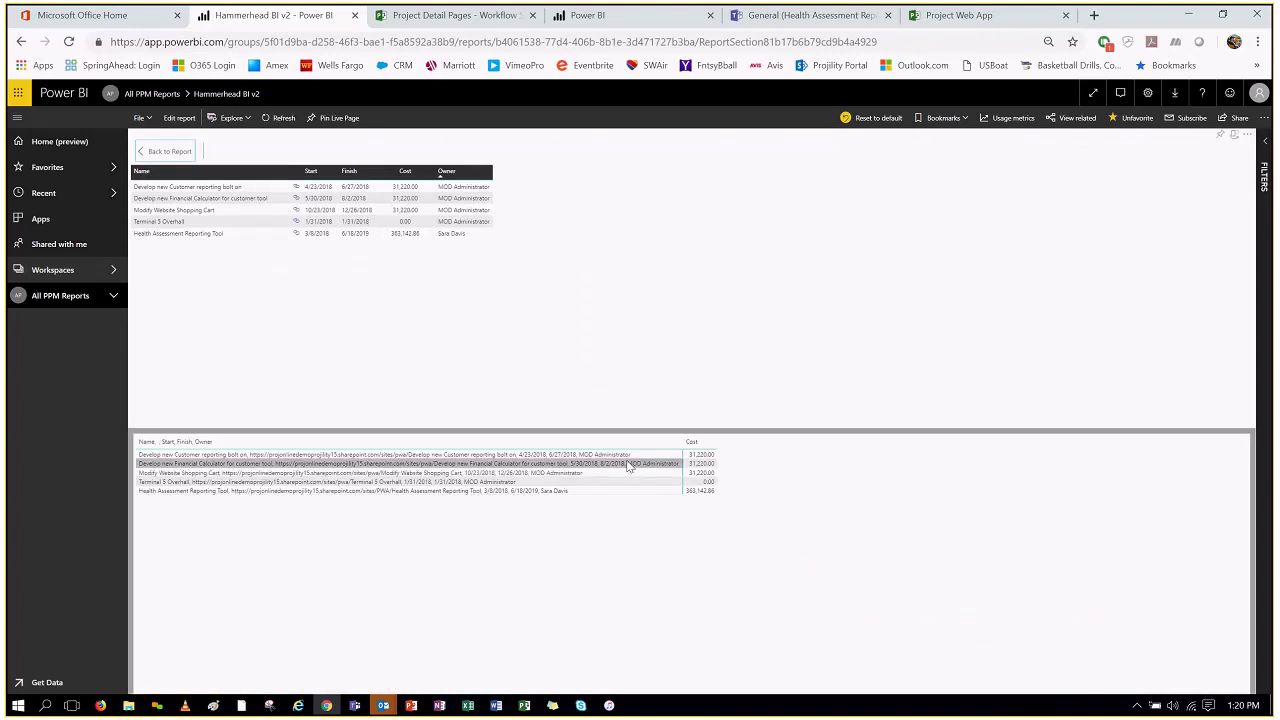
{"action": "left_click", "coordinate": [180, 153]}
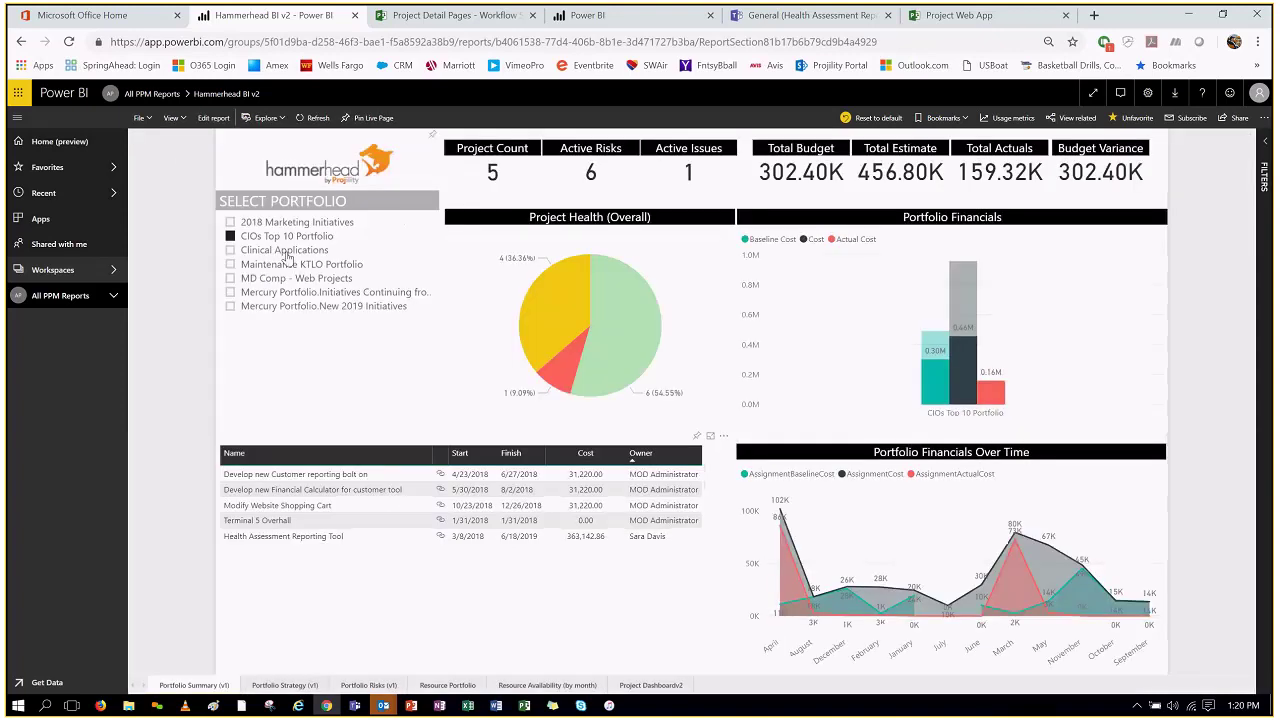
{"action": "left_click", "coordinate": [231, 236]}
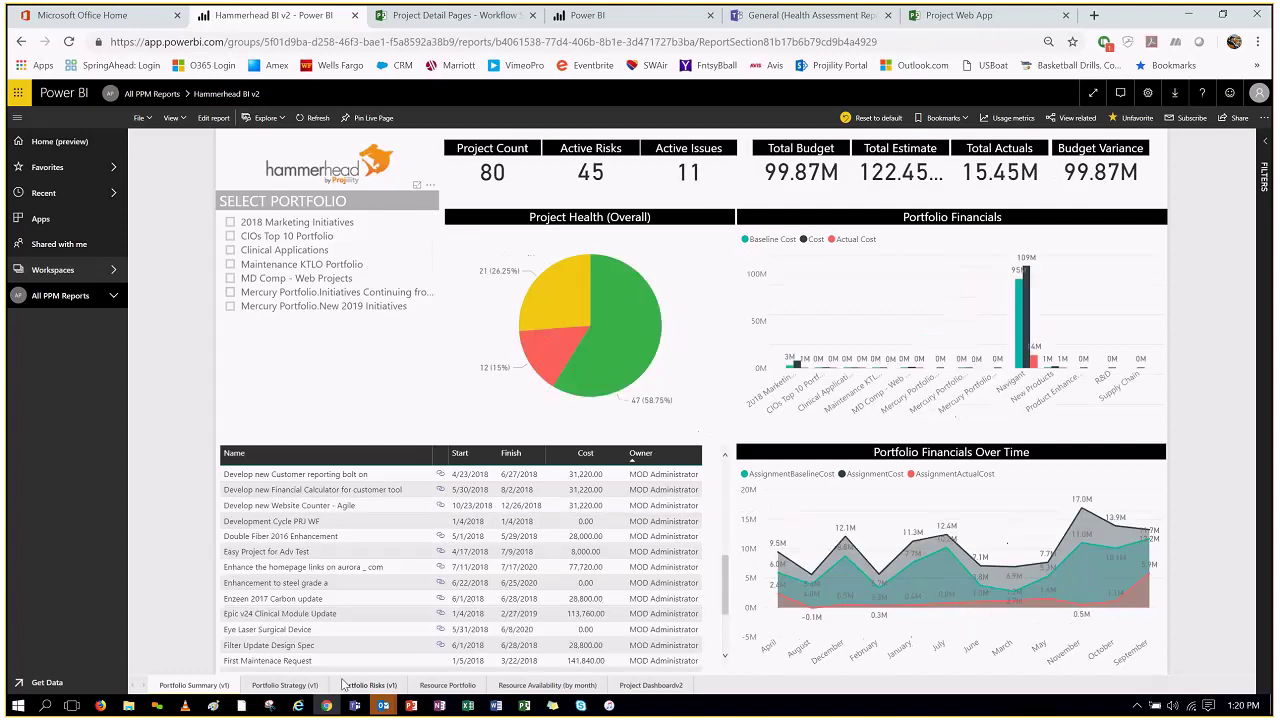
- On the Portfolio Strategy page, filter to the CIOs Top 10 Portfolio and select the Health Assessment Reporting Tool bubble in the cost and risk chart
{"action": "left_click", "coordinate": [306, 686]}
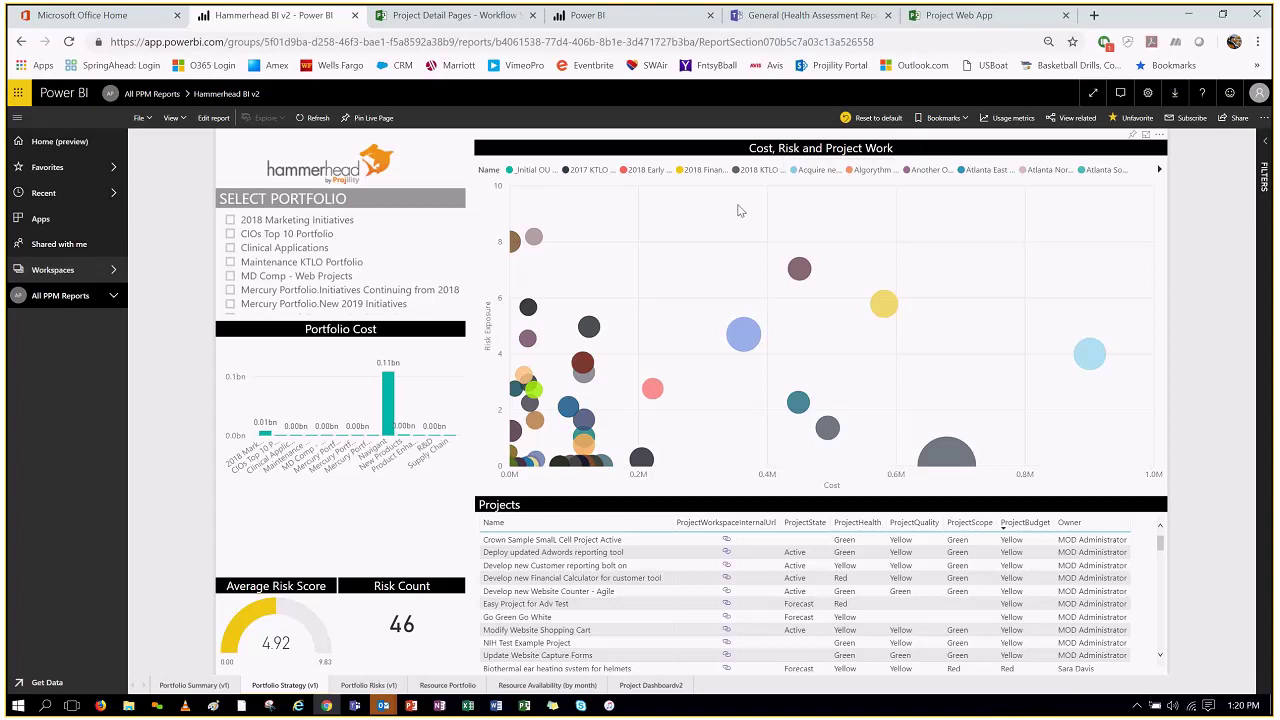
{"action": "left_click", "coordinate": [231, 234]}
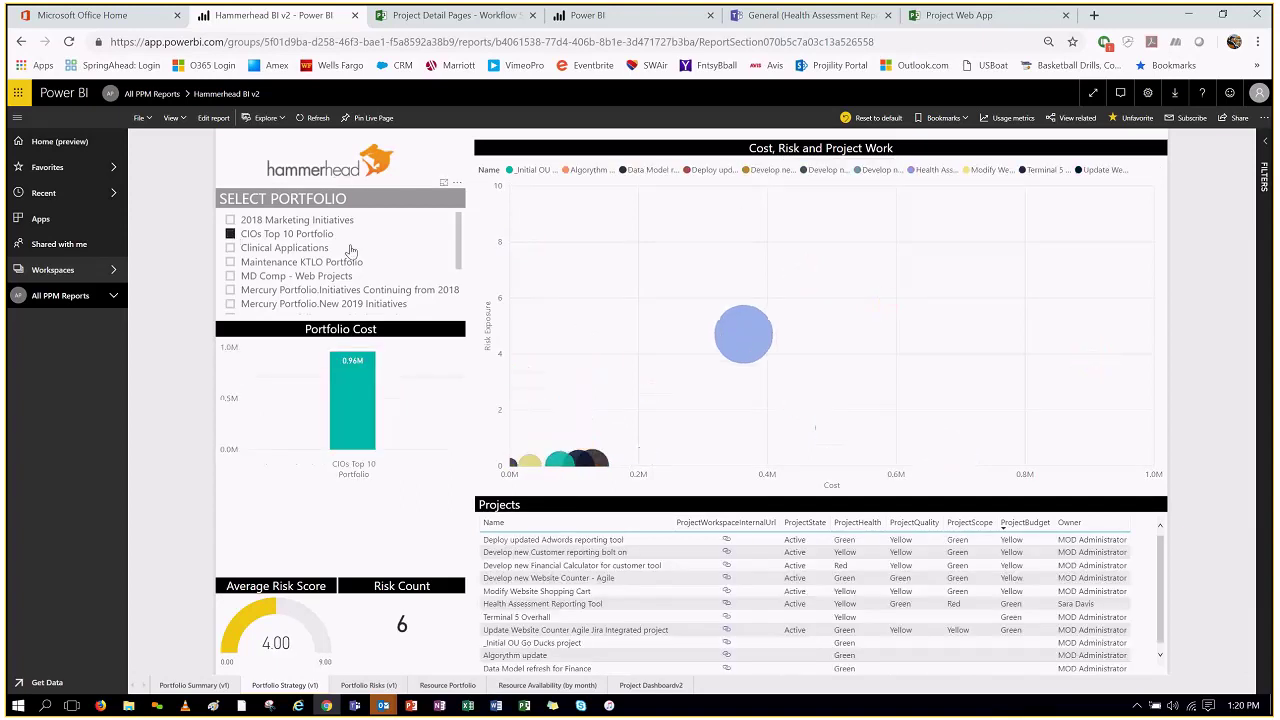
{"action": "left_click", "coordinate": [751, 329]}
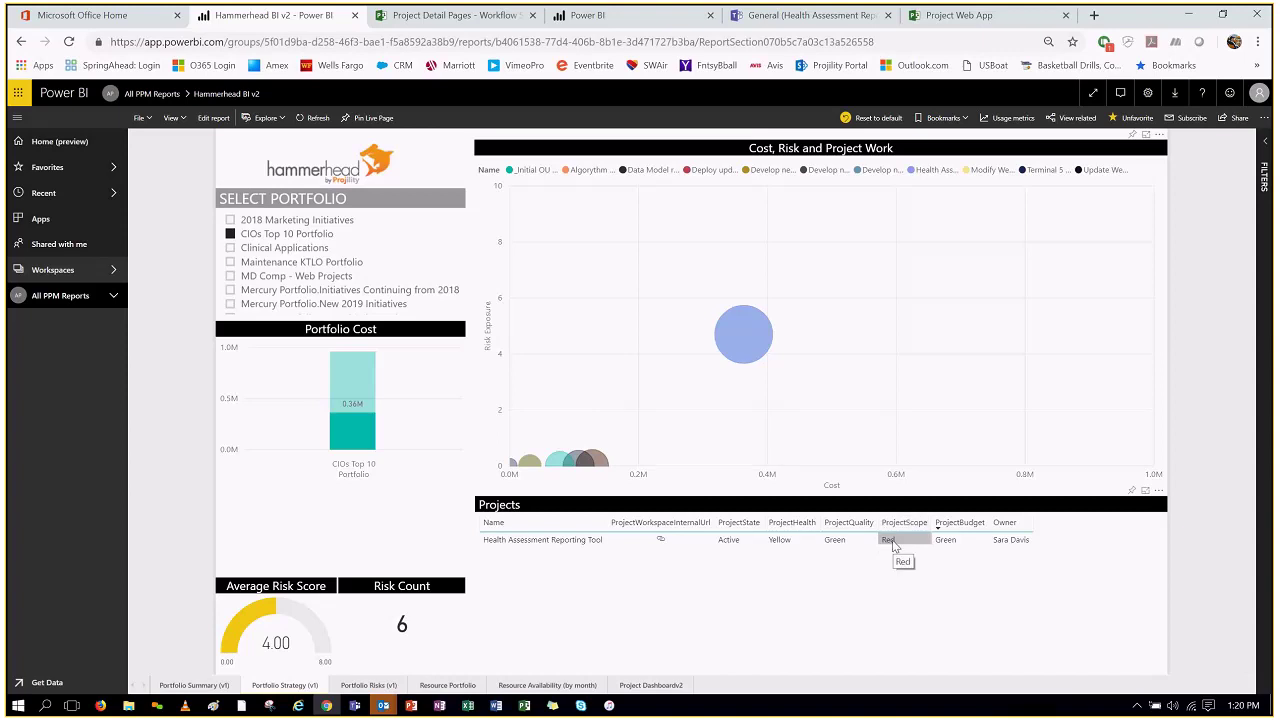
- Switch the Portfolio Strategy filter to the Maintenance KTLO Portfolio, then clear all portfolio selections
{"action": "left_click", "coordinate": [231, 235]}
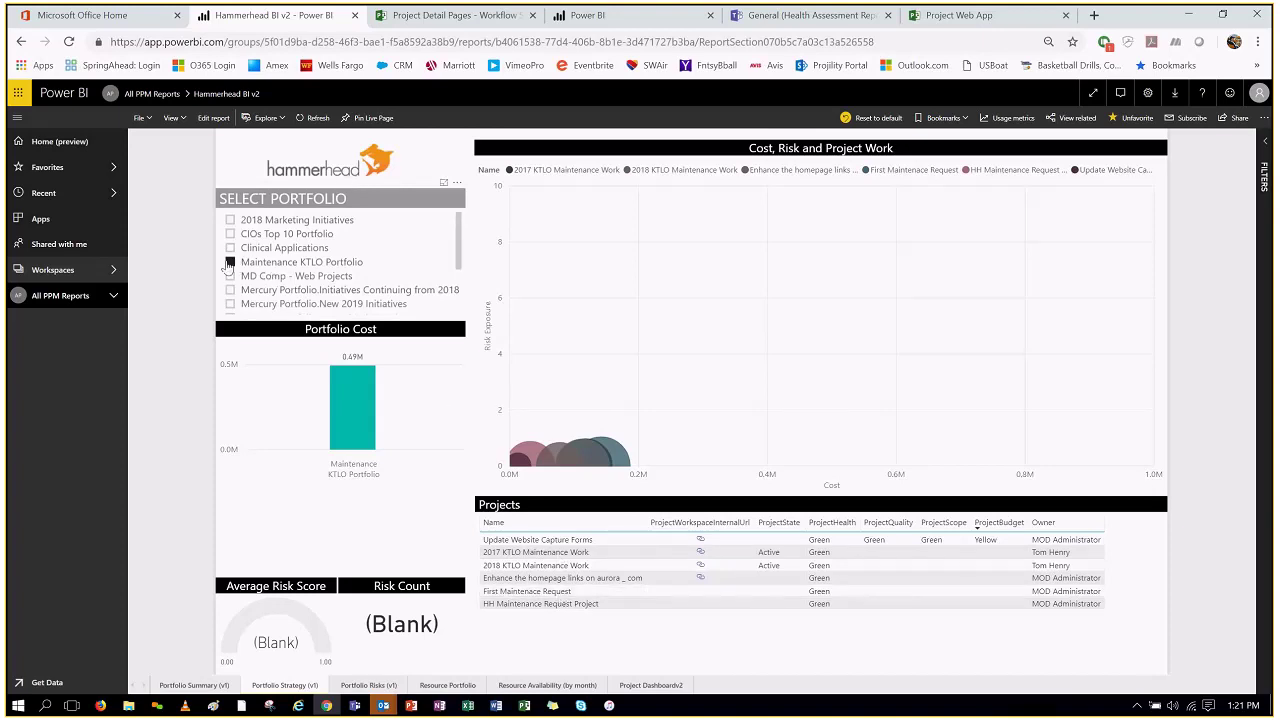
{"action": "left_click", "coordinate": [231, 257]}
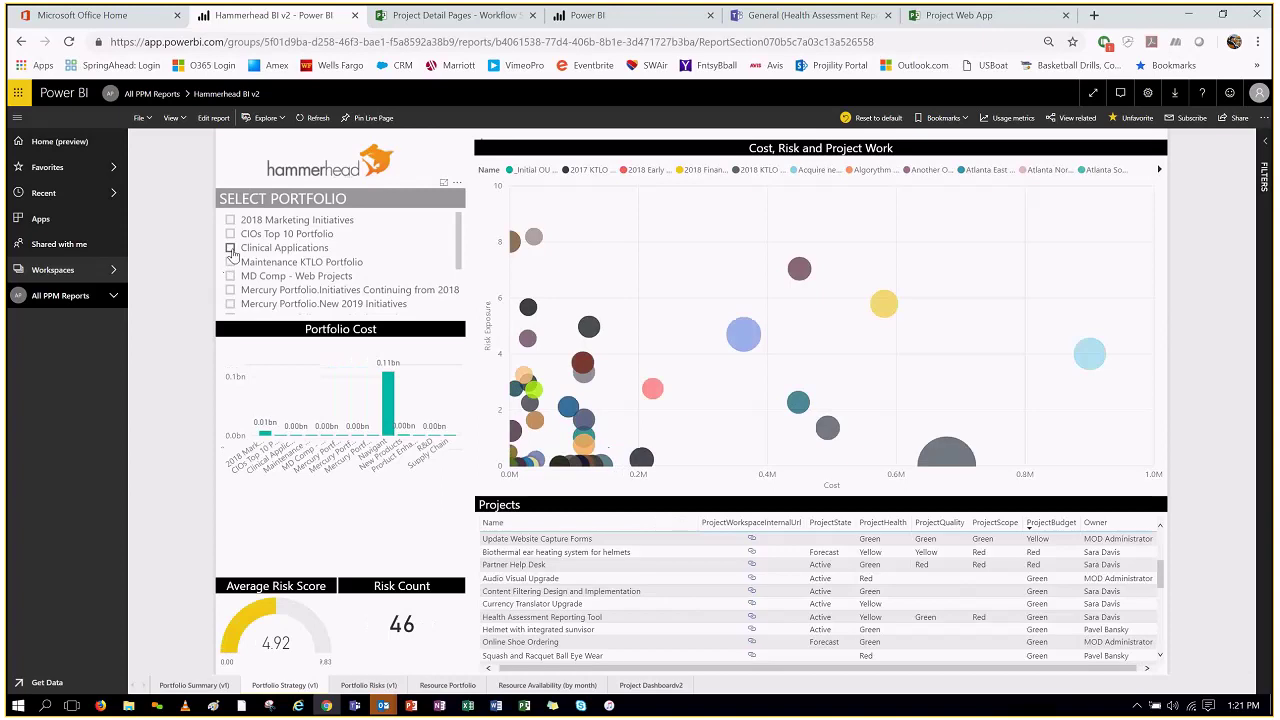
{"action": "left_click", "coordinate": [231, 249]}
{"action": "left_click", "coordinate": [231, 249]}
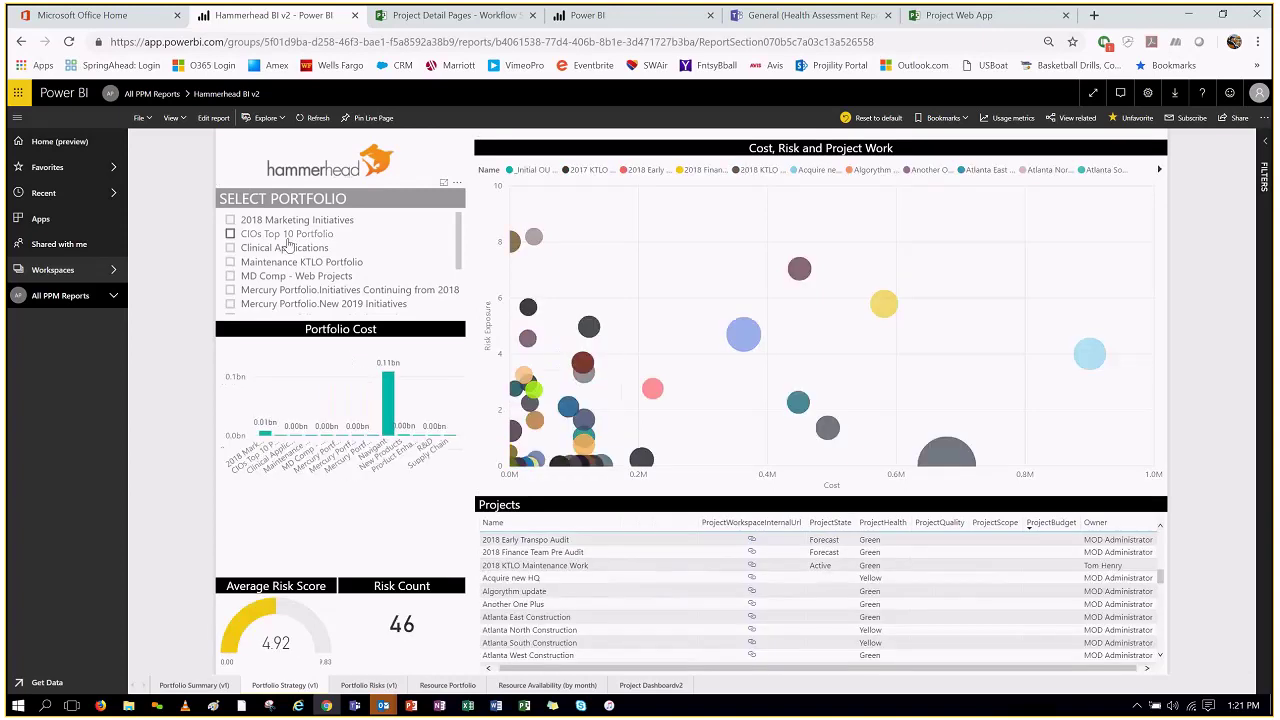
- On the Portfolio Risks page, filter to the CIOs Top 10 Portfolio and briefly highlight the "Funding source at risk due to end of year" risk
{"action": "left_click", "coordinate": [380, 686]}
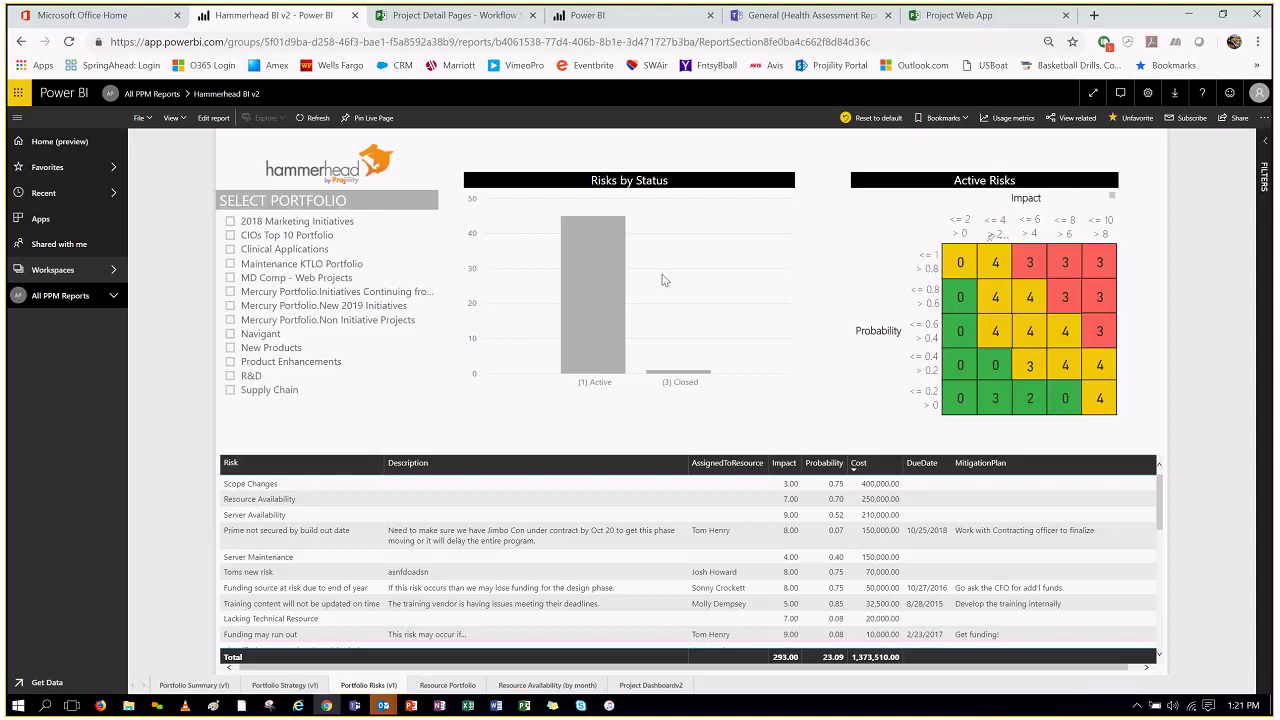
{"action": "left_click", "coordinate": [231, 237]}
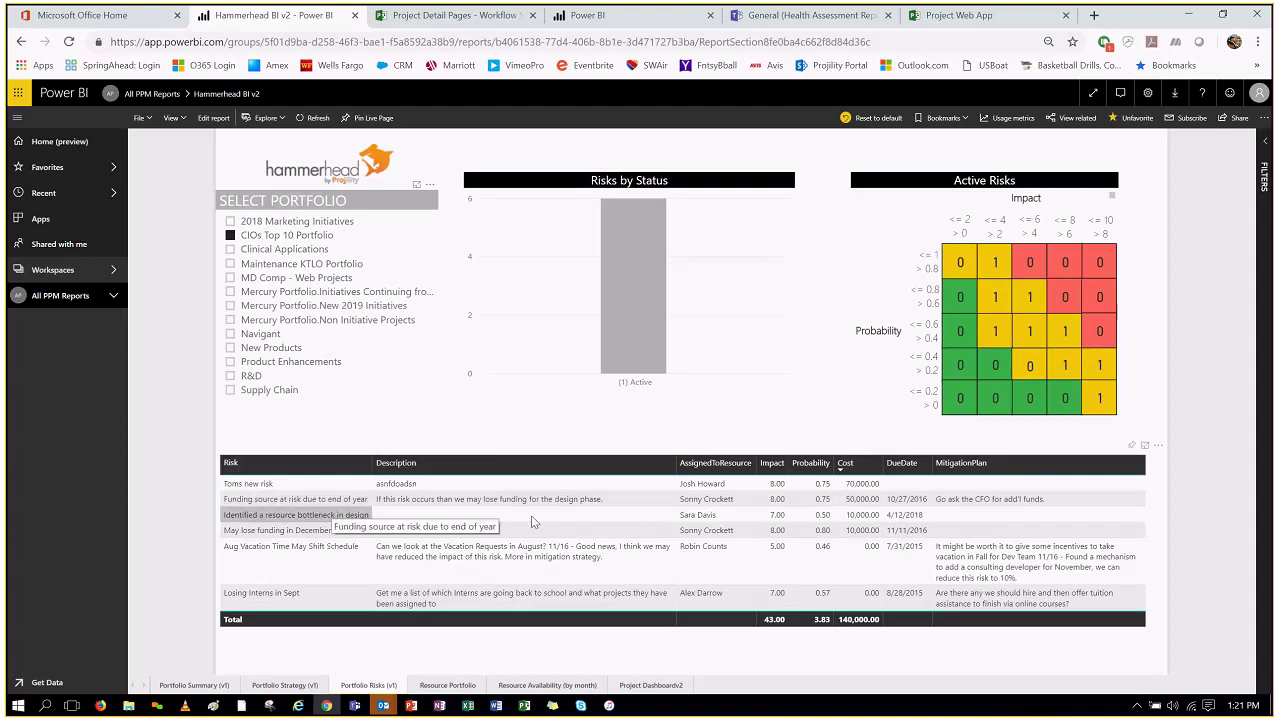
{"action": "left_click", "coordinate": [340, 499]}
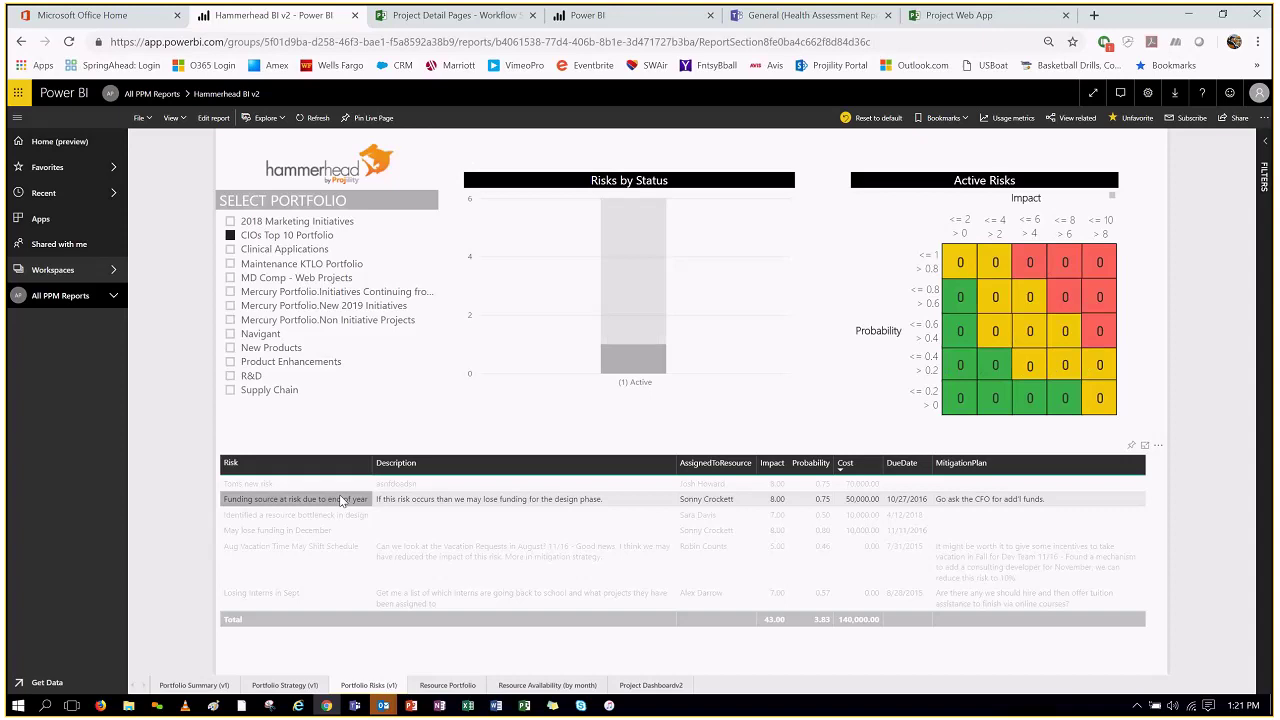
{"action": "left_click", "coordinate": [340, 499]}
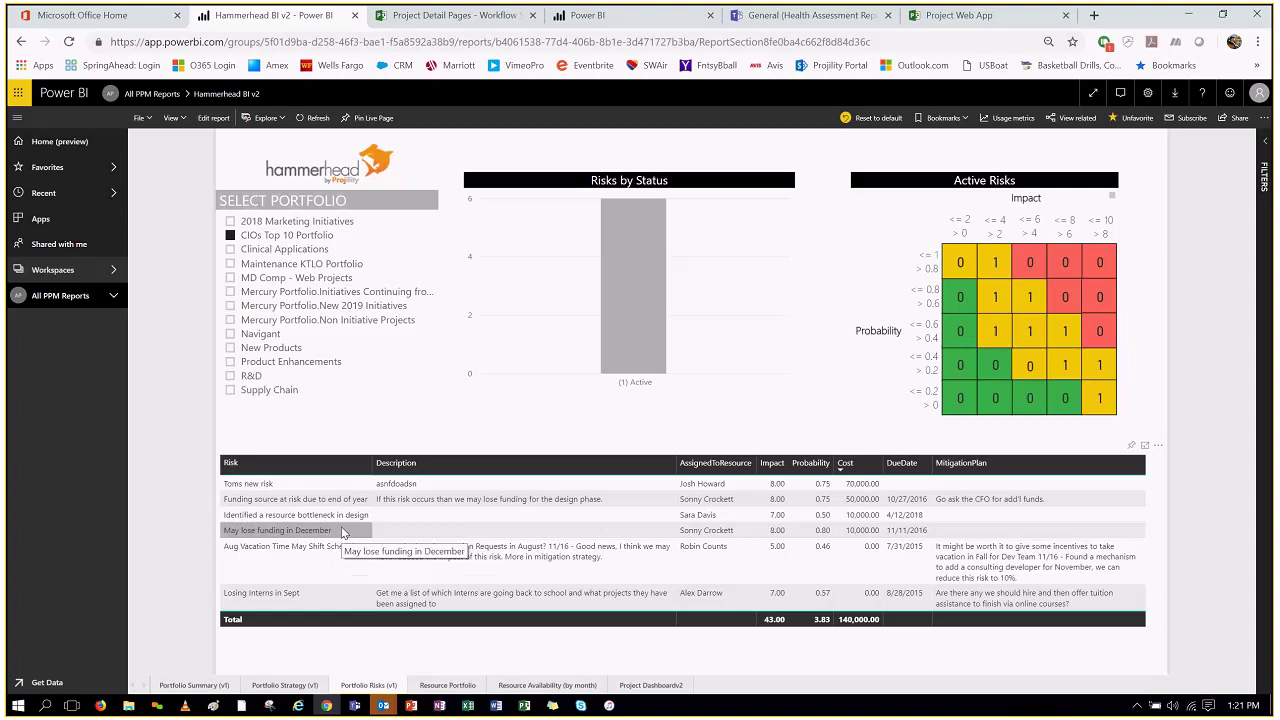
{"action": "left_click", "coordinate": [340, 502]}
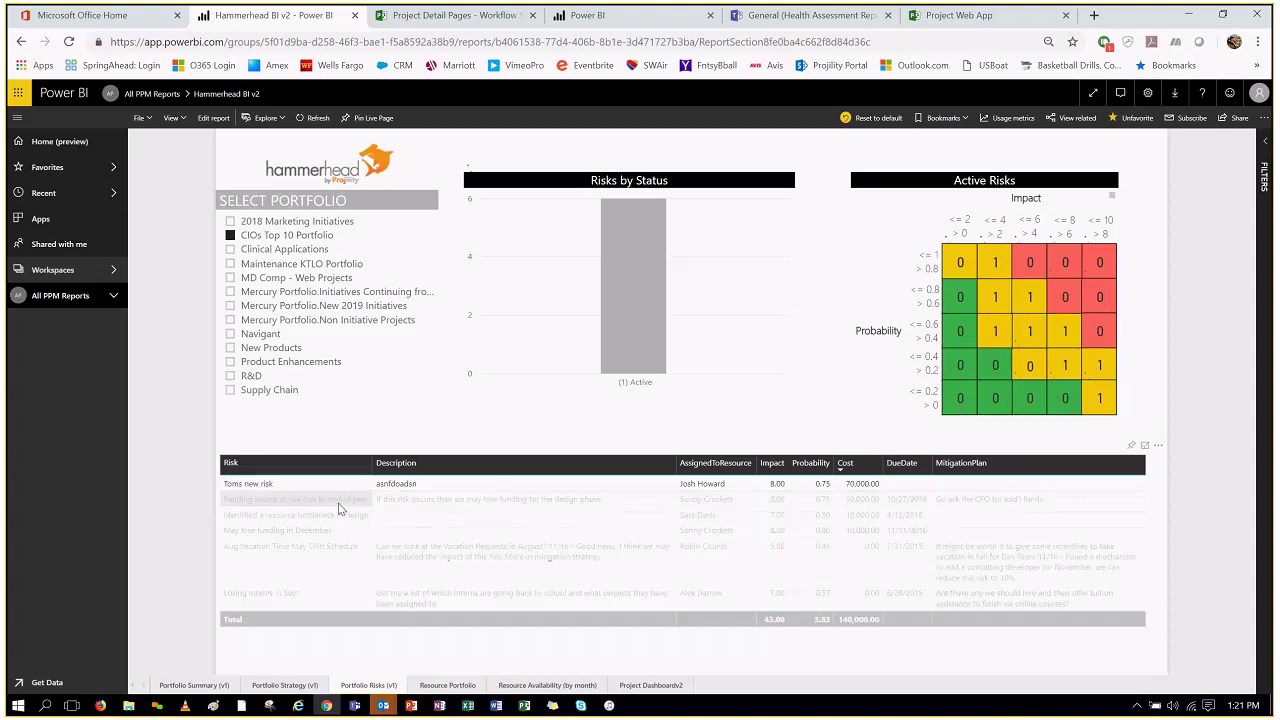
{"action": "key", "text": "super"}
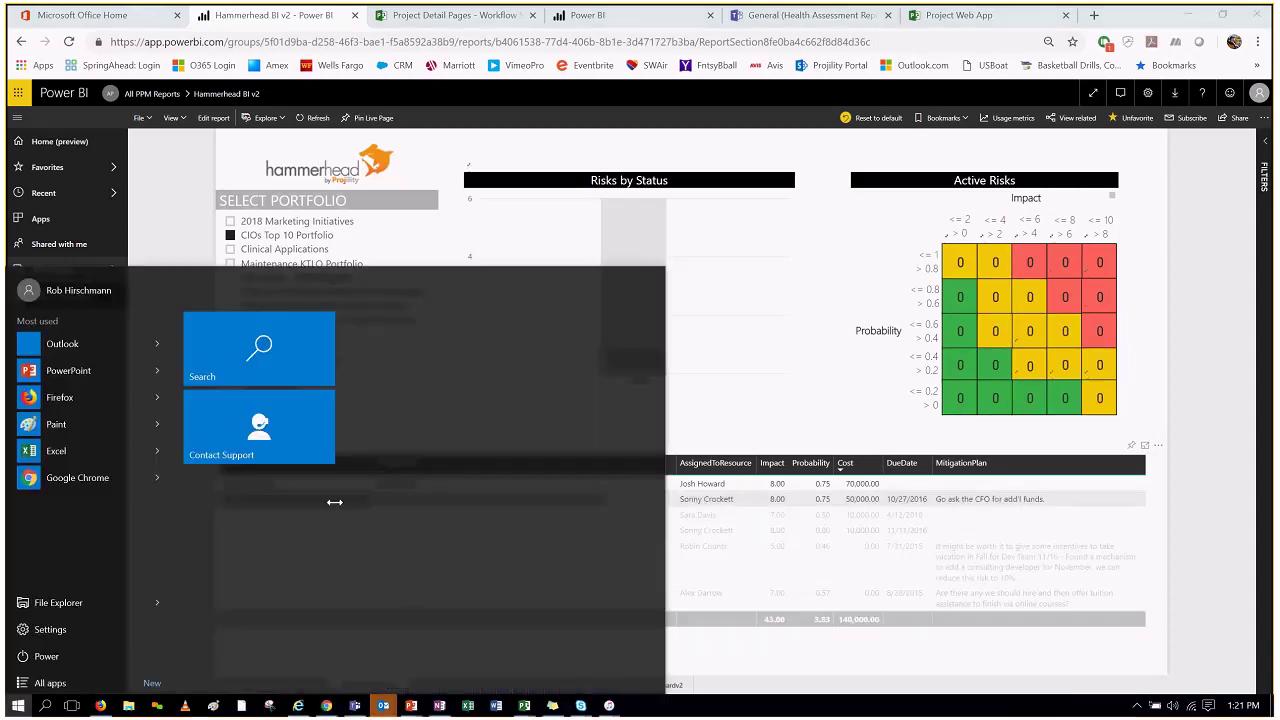
{"action": "left_click", "coordinate": [770, 406]}
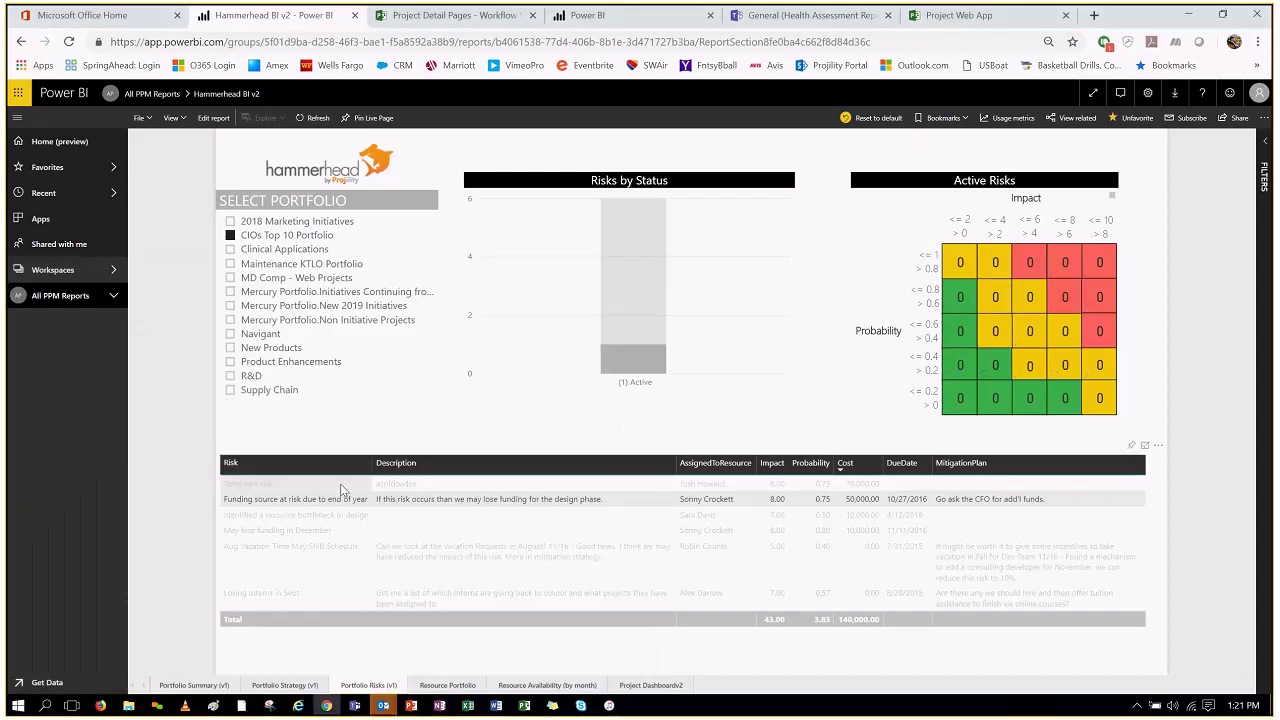
{"action": "key", "text": "super"}
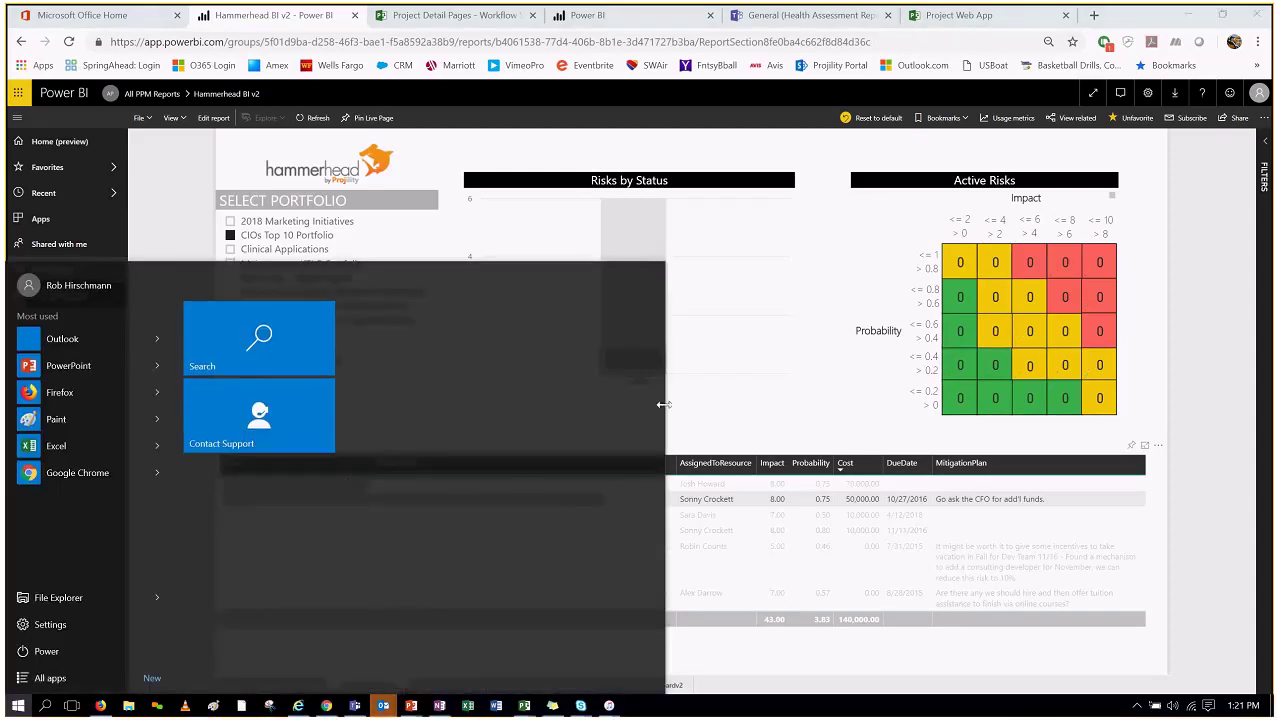
{"action": "left_click", "coordinate": [696, 385]}
{"action": "left_click", "coordinate": [606, 422]}
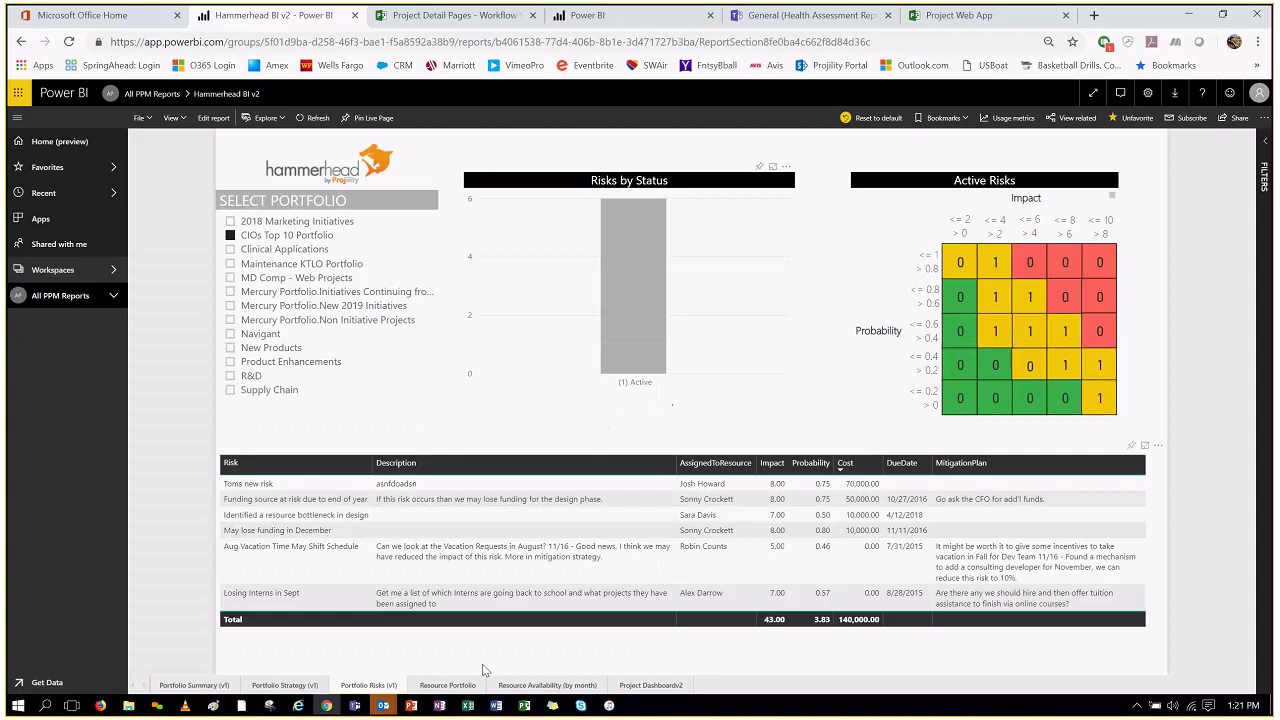
- On the Resource Portfolio page, remove the PMO, Personal Relation and Vendor roles from the role selection
{"action": "left_click", "coordinate": [455, 685]}
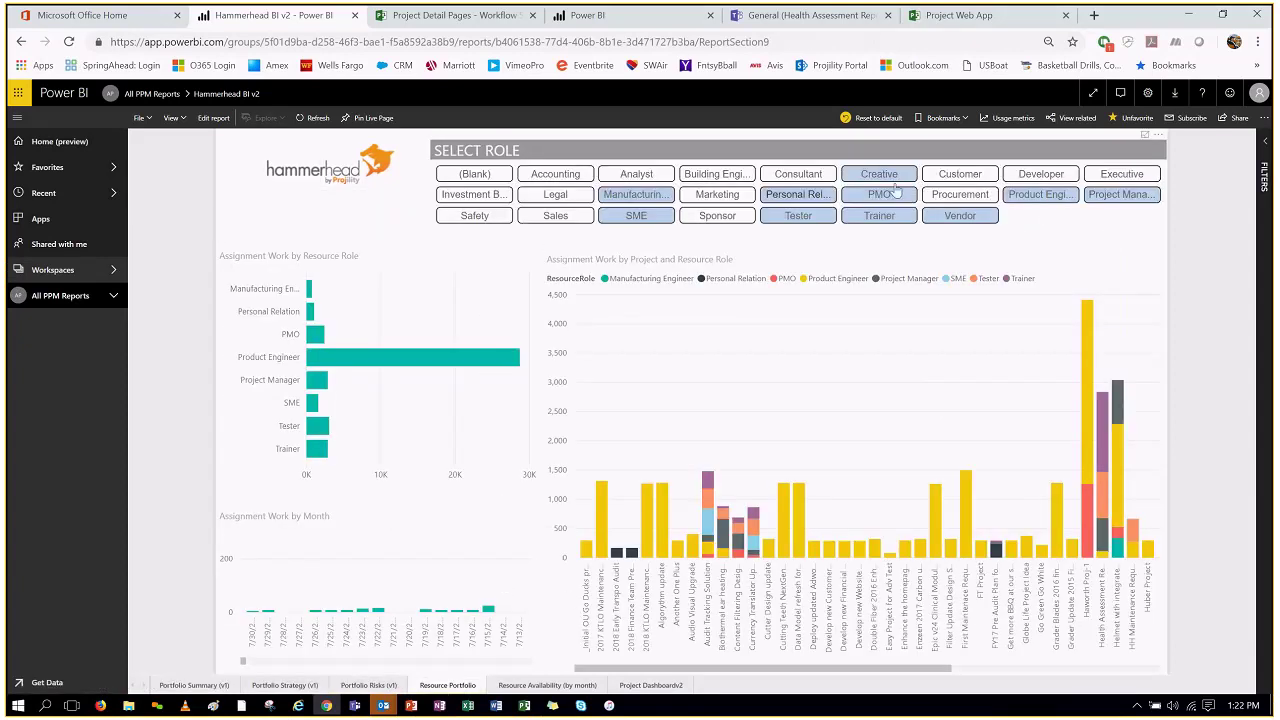
{"action": "left_click", "coordinate": [885, 194]}
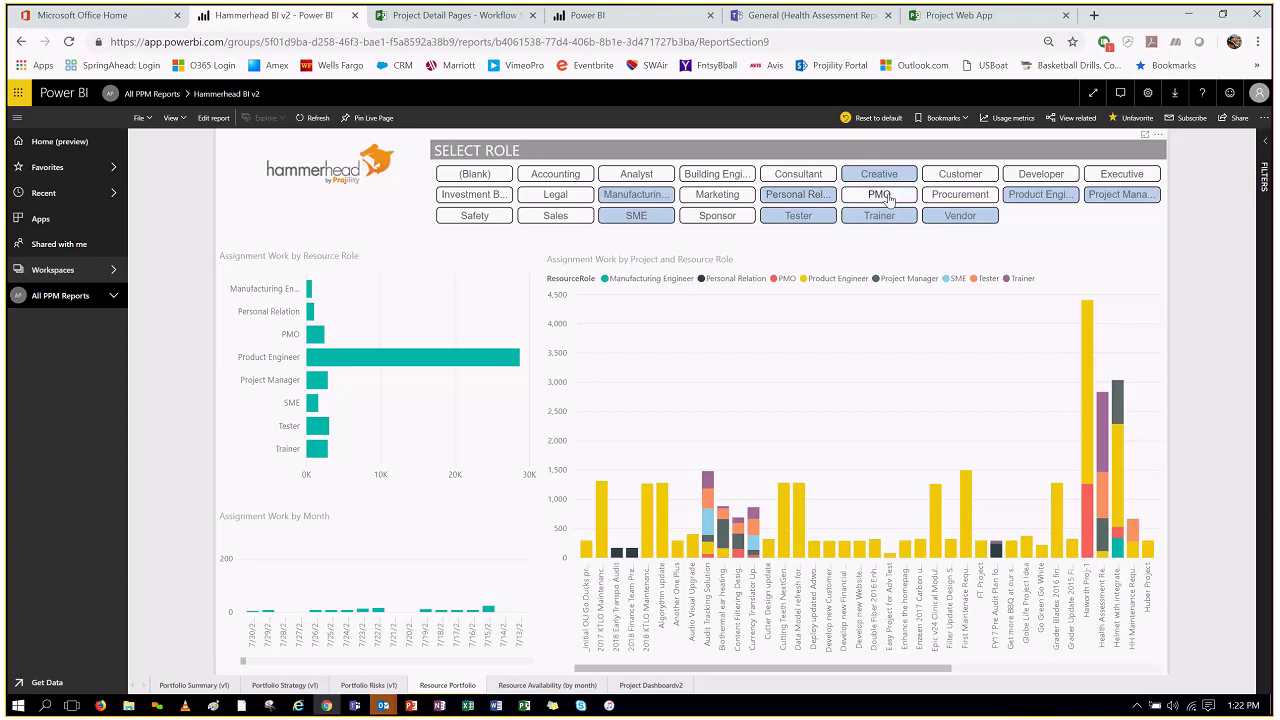
{"action": "left_click", "coordinate": [818, 200]}
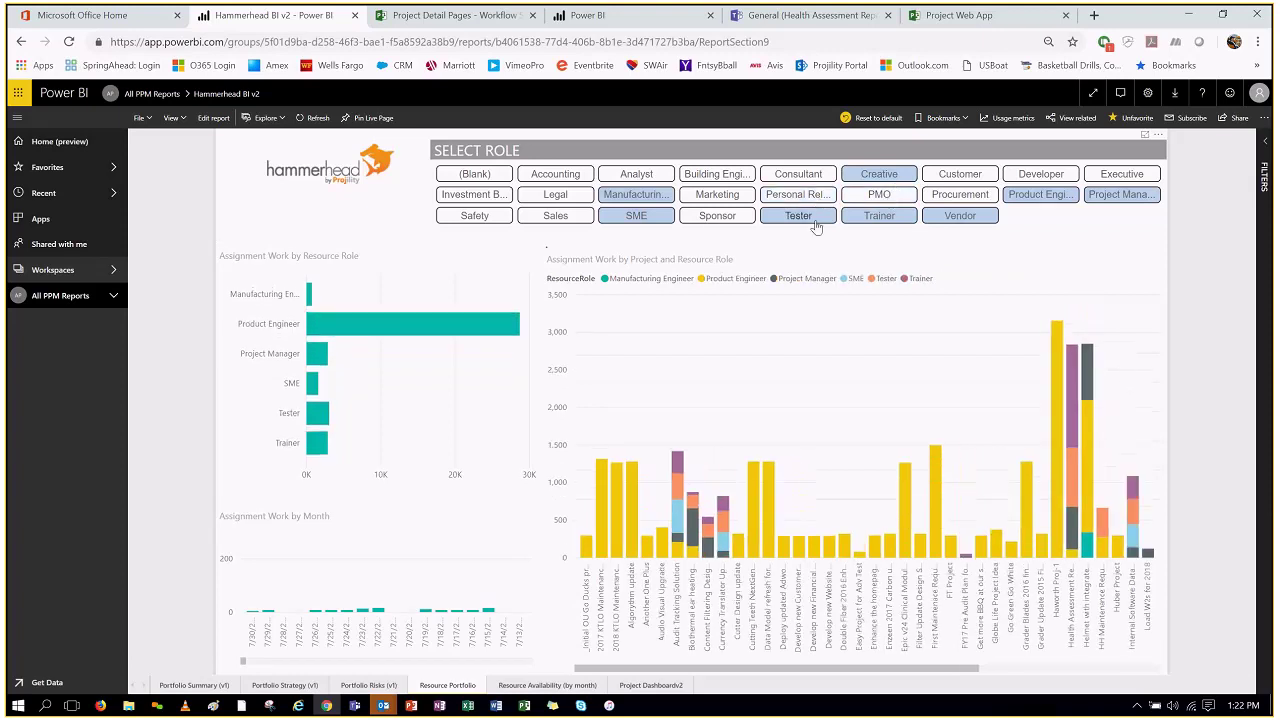
{"action": "left_click", "coordinate": [955, 220]}
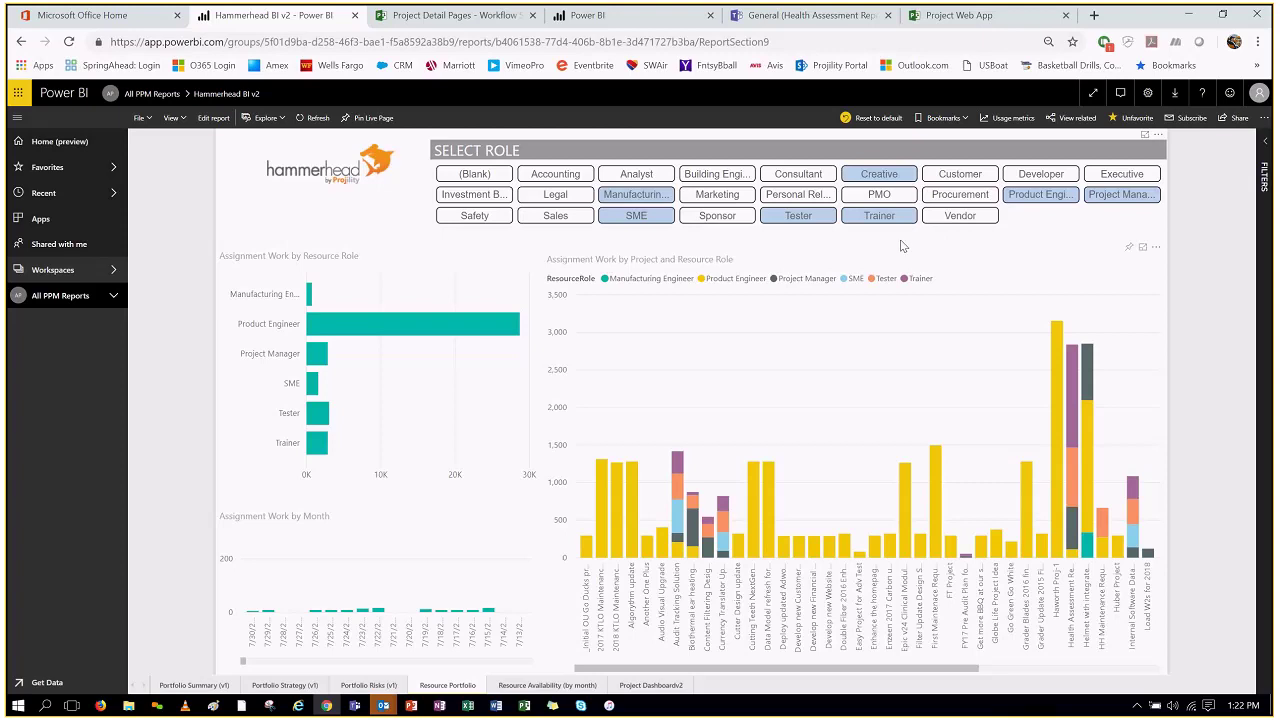
- Highlight the Trainer segment of the Health Assessment Reporting Tool column and examine its assignment work
{"action": "mouse_move", "coordinate": [1071, 404]}
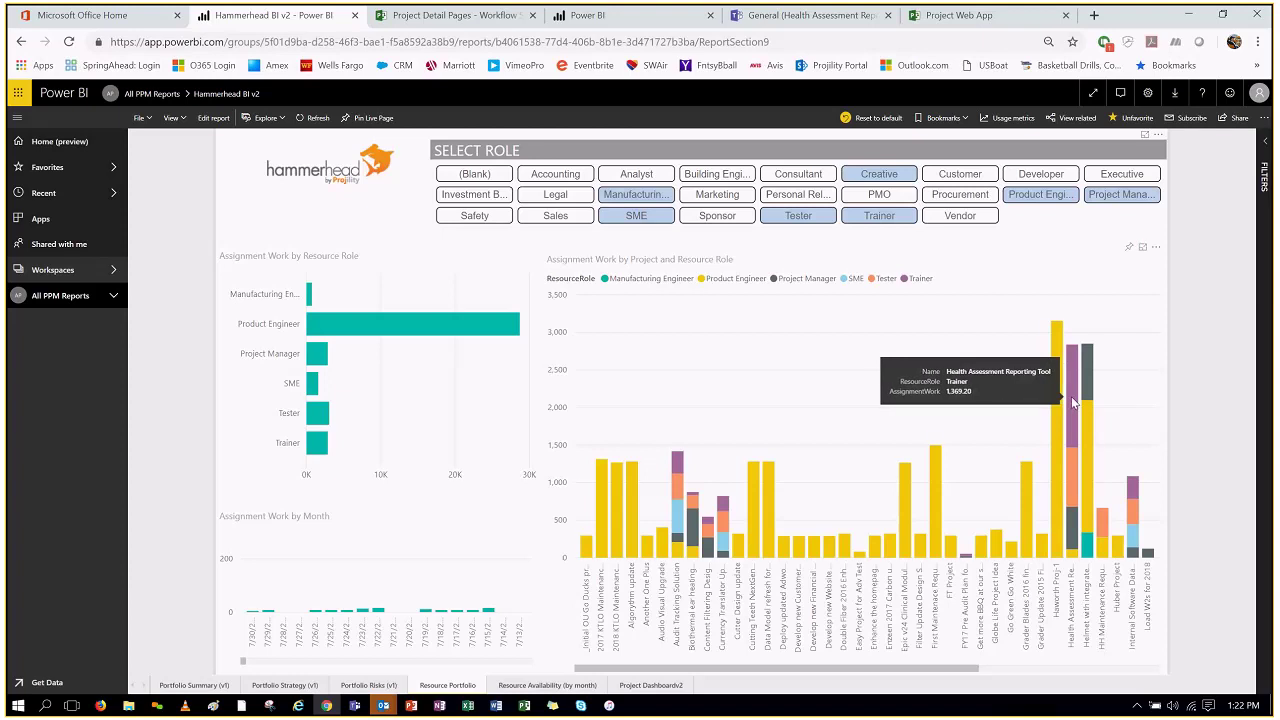
{"action": "left_click", "coordinate": [1072, 403]}
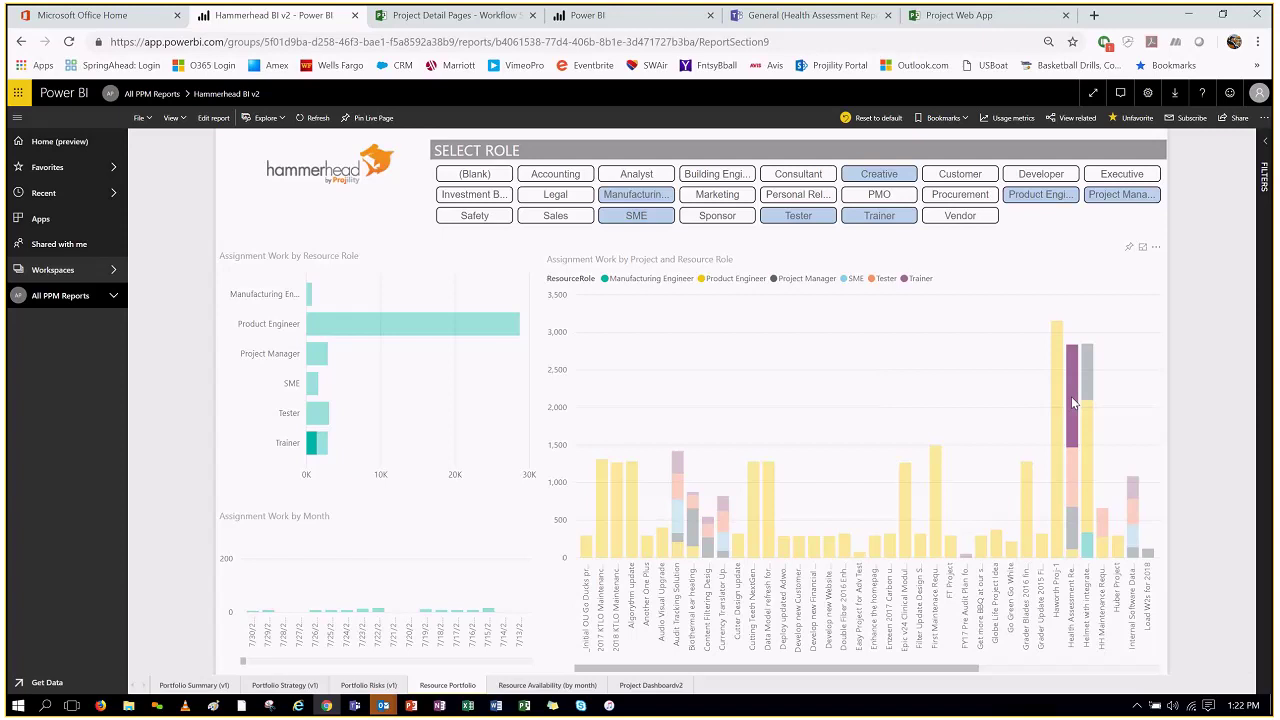
{"action": "mouse_move", "coordinate": [1074, 406]}
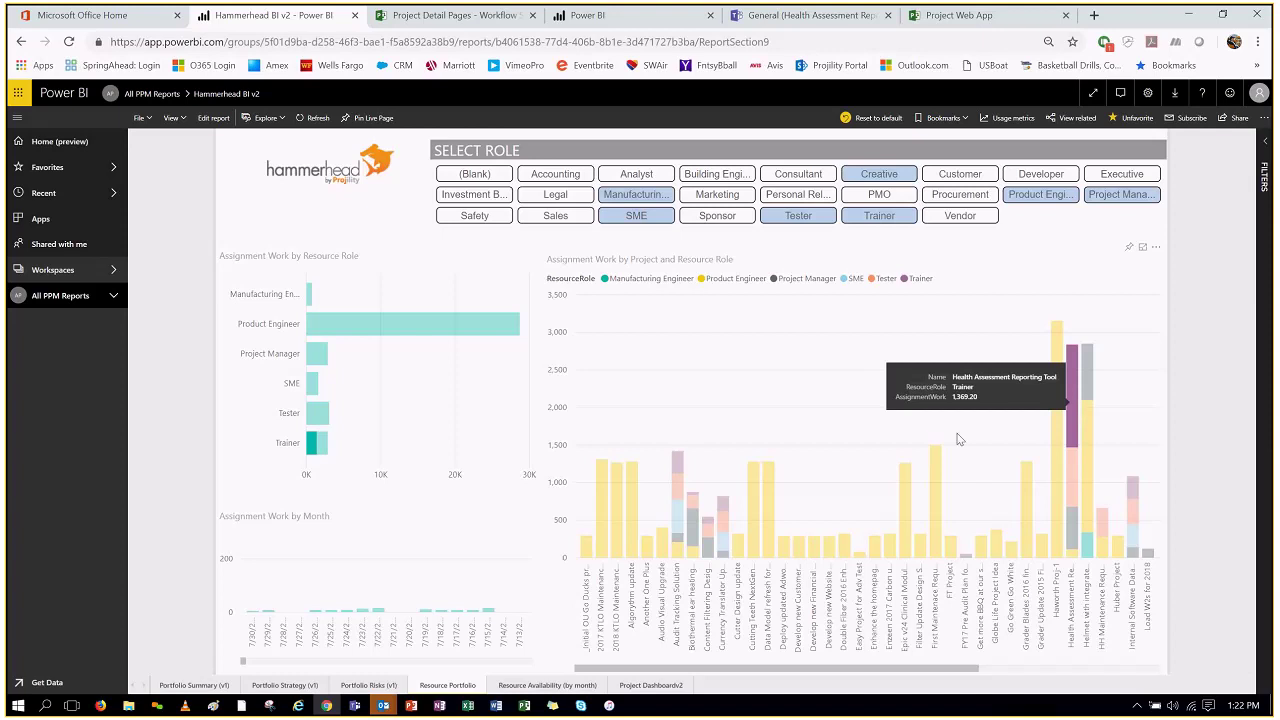
- On the Resource Availability (by month) page, filter to Over allocation, Named demand and the Next 6 months period
{"action": "left_click", "coordinate": [547, 685]}
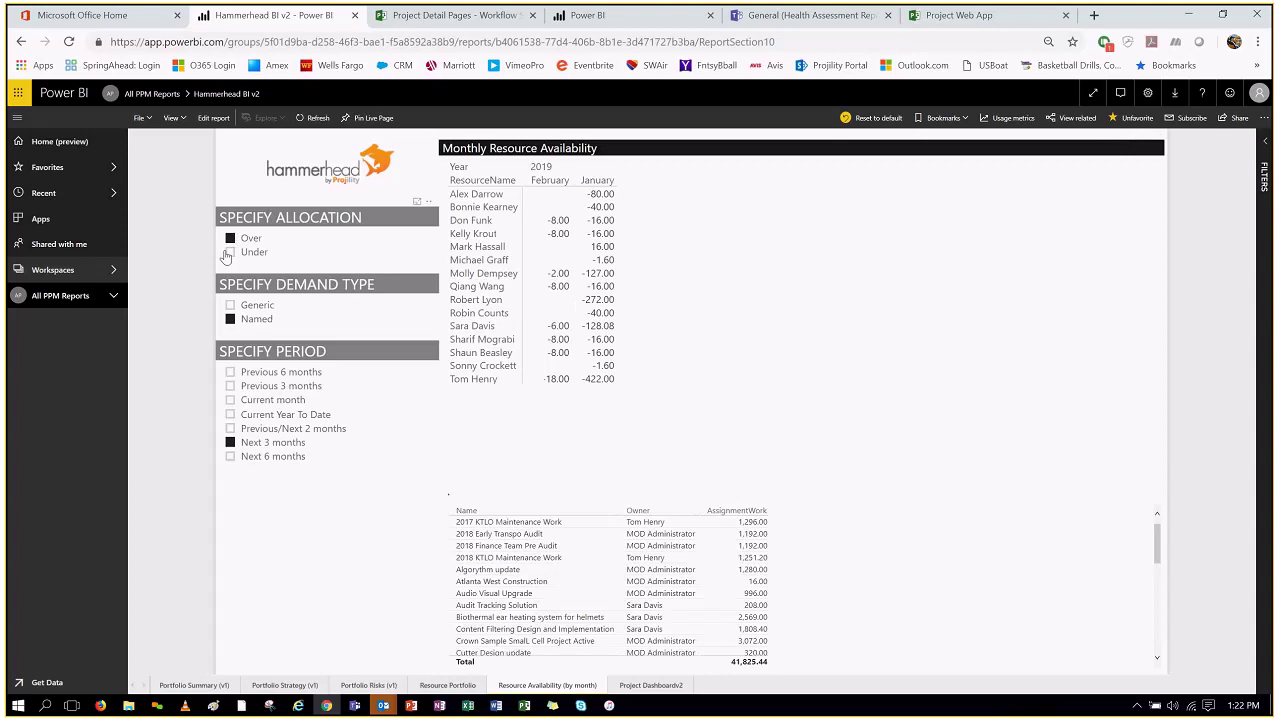
{"action": "left_click", "coordinate": [236, 318]}
{"action": "left_click", "coordinate": [255, 389]}
{"action": "left_click", "coordinate": [230, 238]}
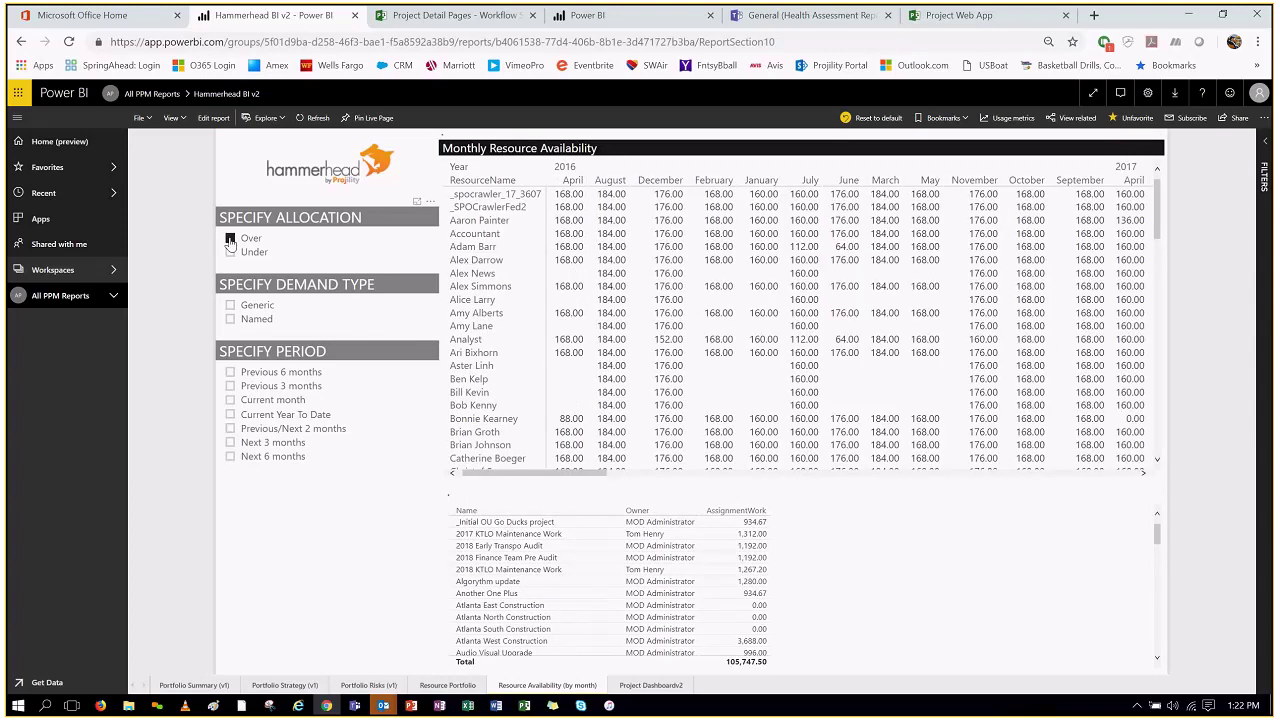
{"action": "left_click", "coordinate": [231, 320]}
{"action": "left_click", "coordinate": [231, 457]}
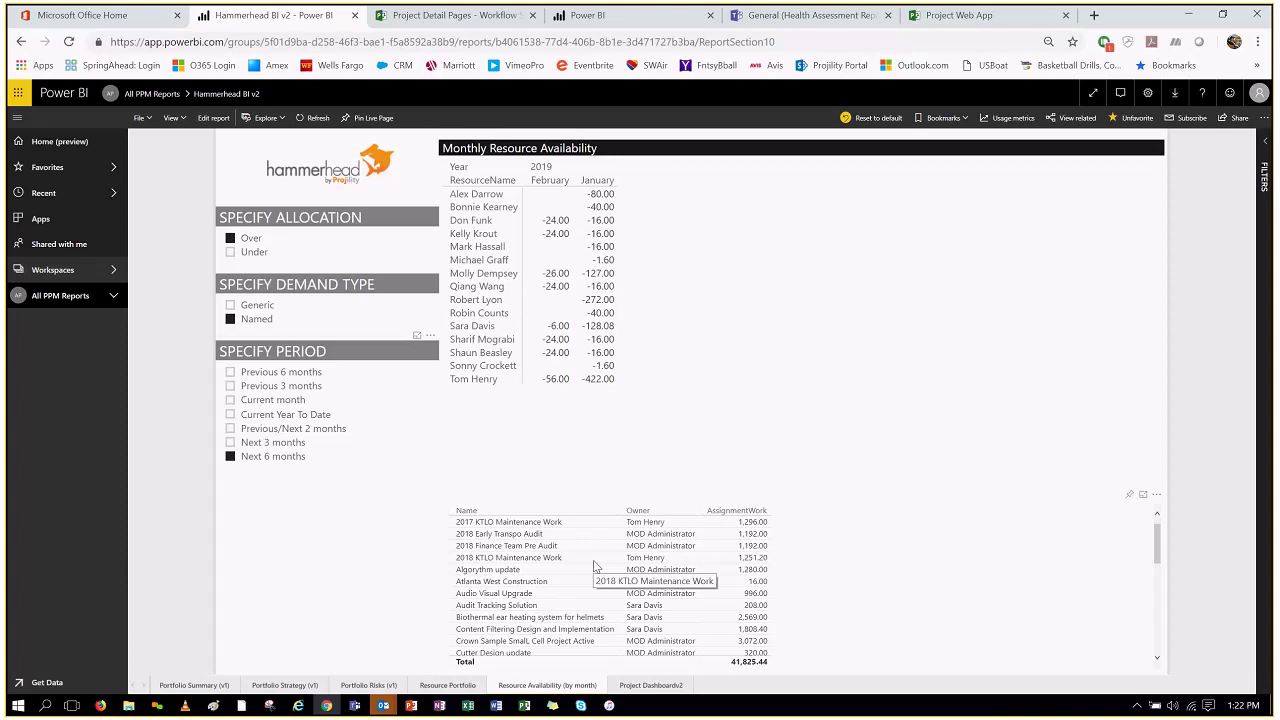
- Open the Hammerhead BI Reports and Dashboards report from the home page and show its Project Status Report page
{"action": "left_click", "coordinate": [37, 146]}
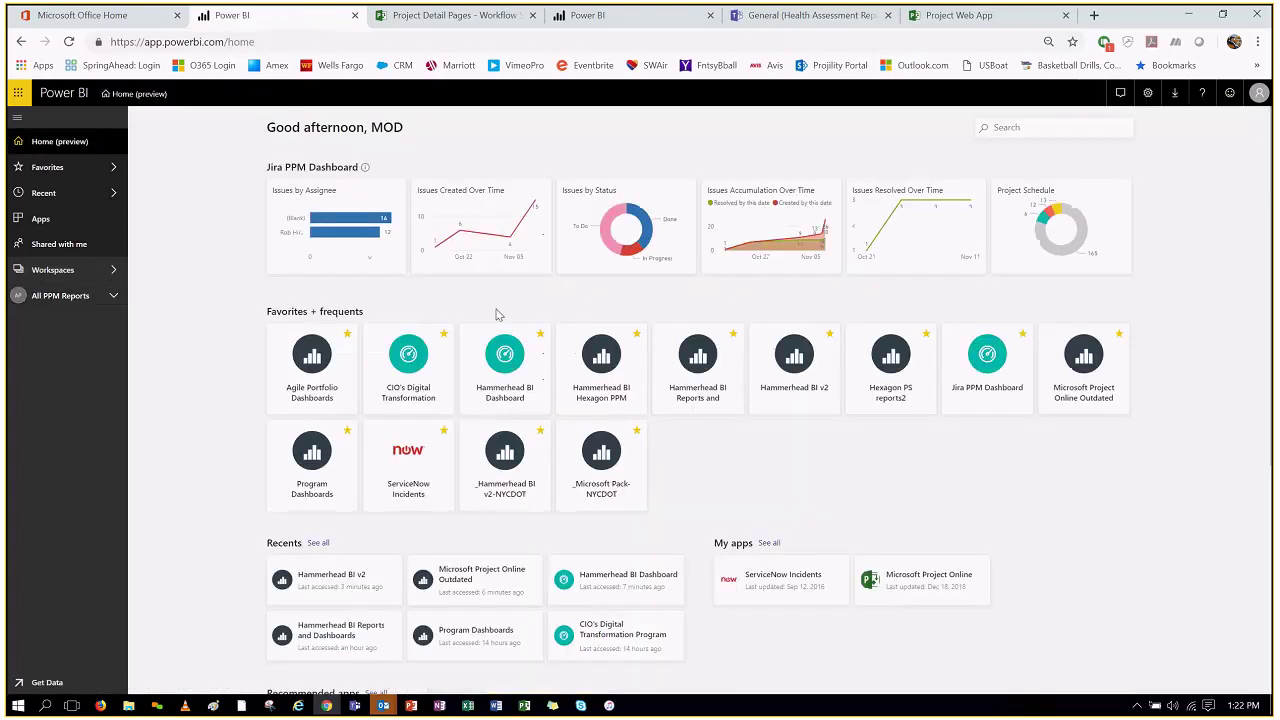
{"action": "left_click", "coordinate": [700, 378]}
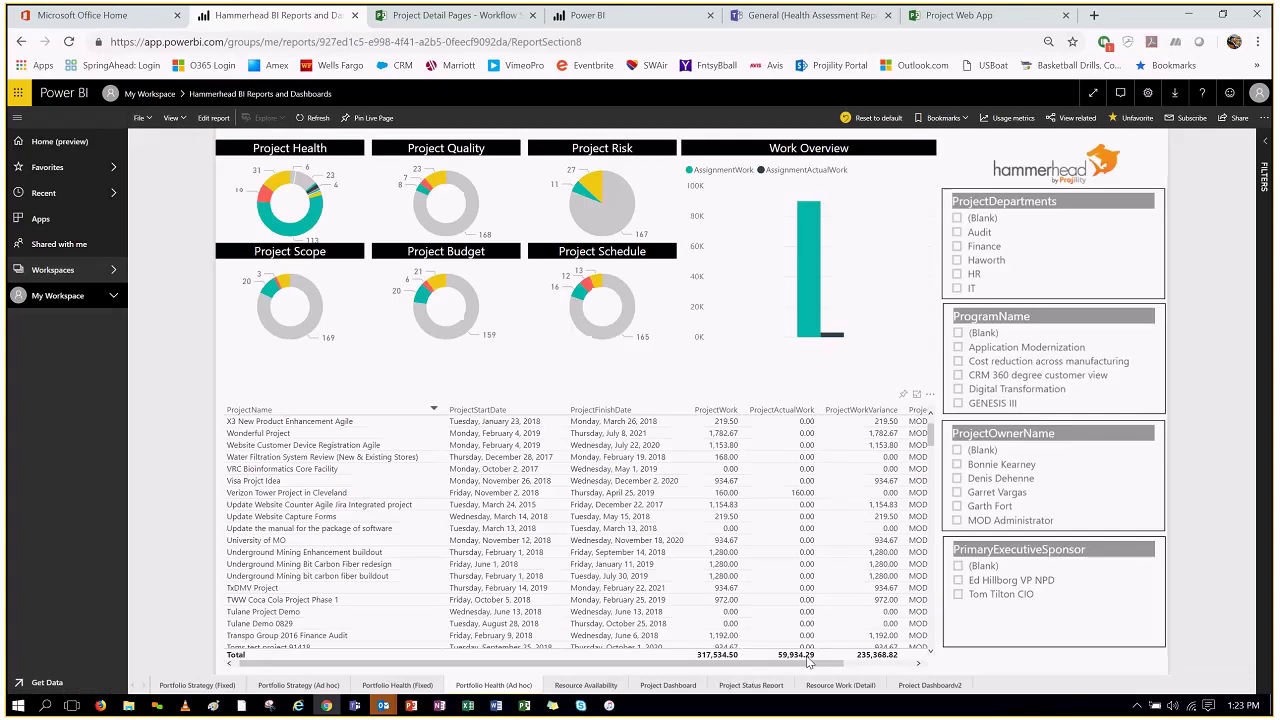
{"action": "left_click", "coordinate": [751, 685]}
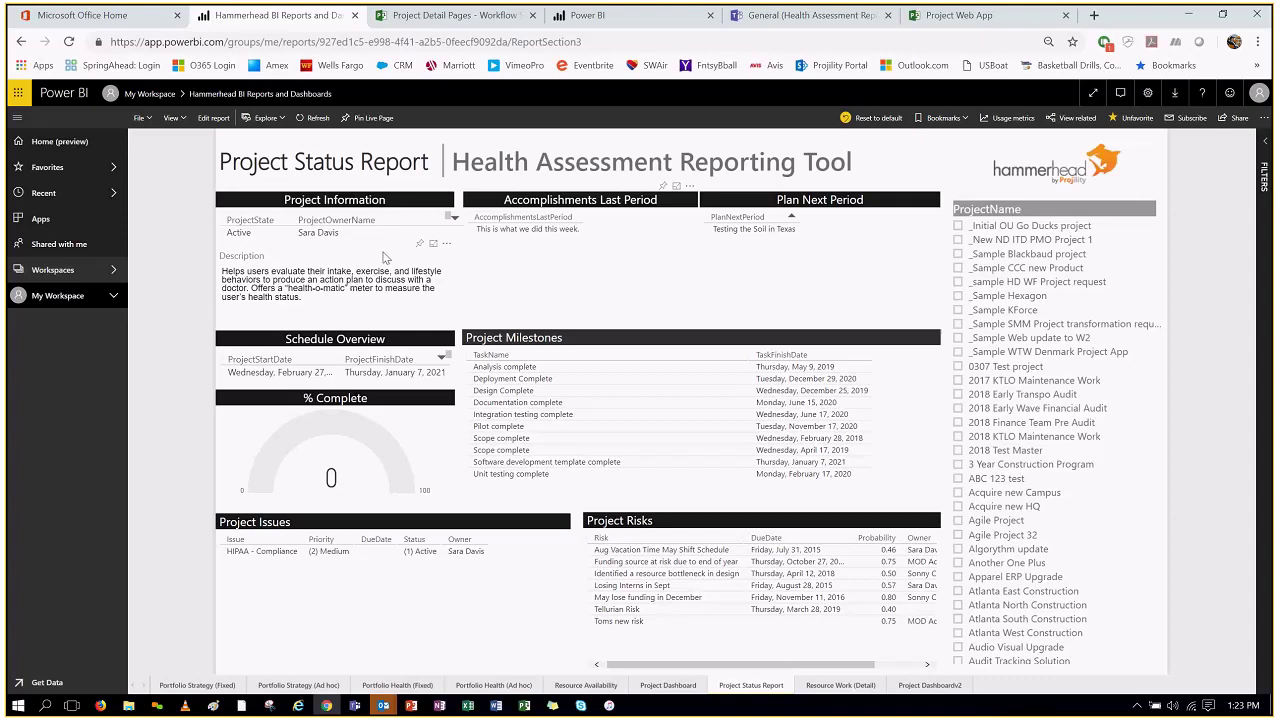
- Share the report with a colleague, entering the recipient's name and the message "Here's our weekly satus report"
{"action": "left_click", "coordinate": [1237, 118]}
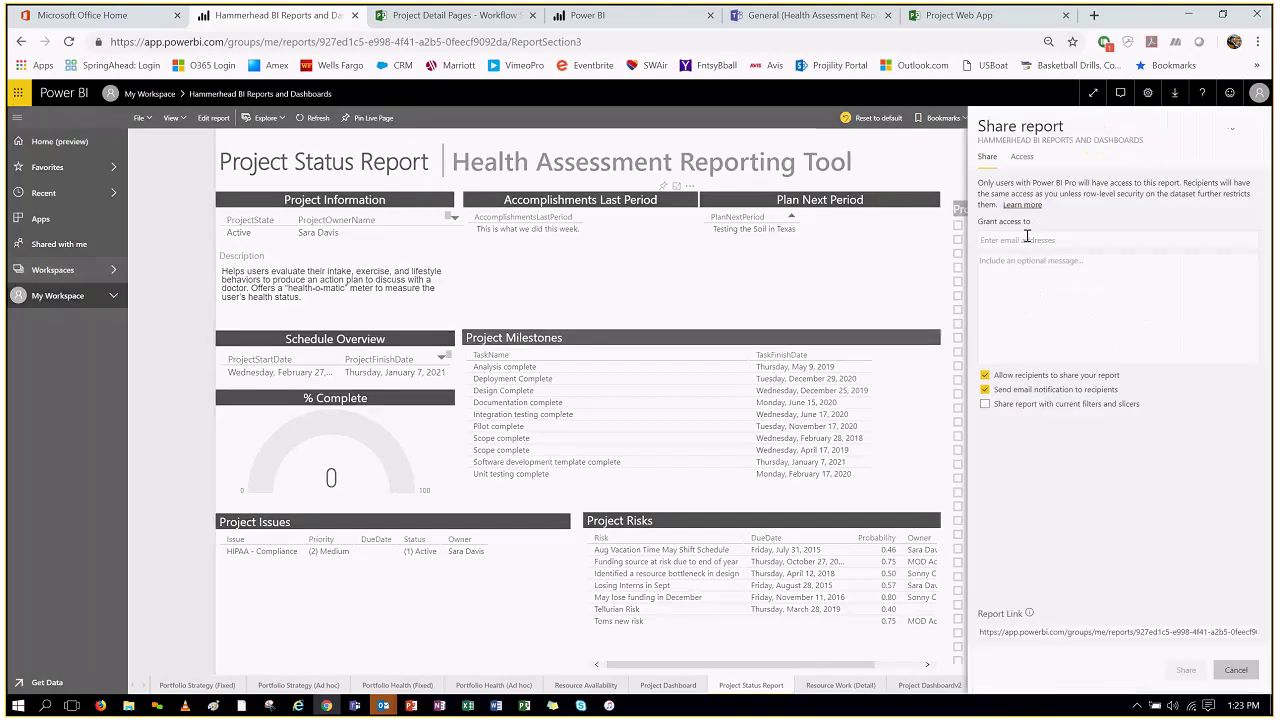
{"action": "type", "text": "sonny"}
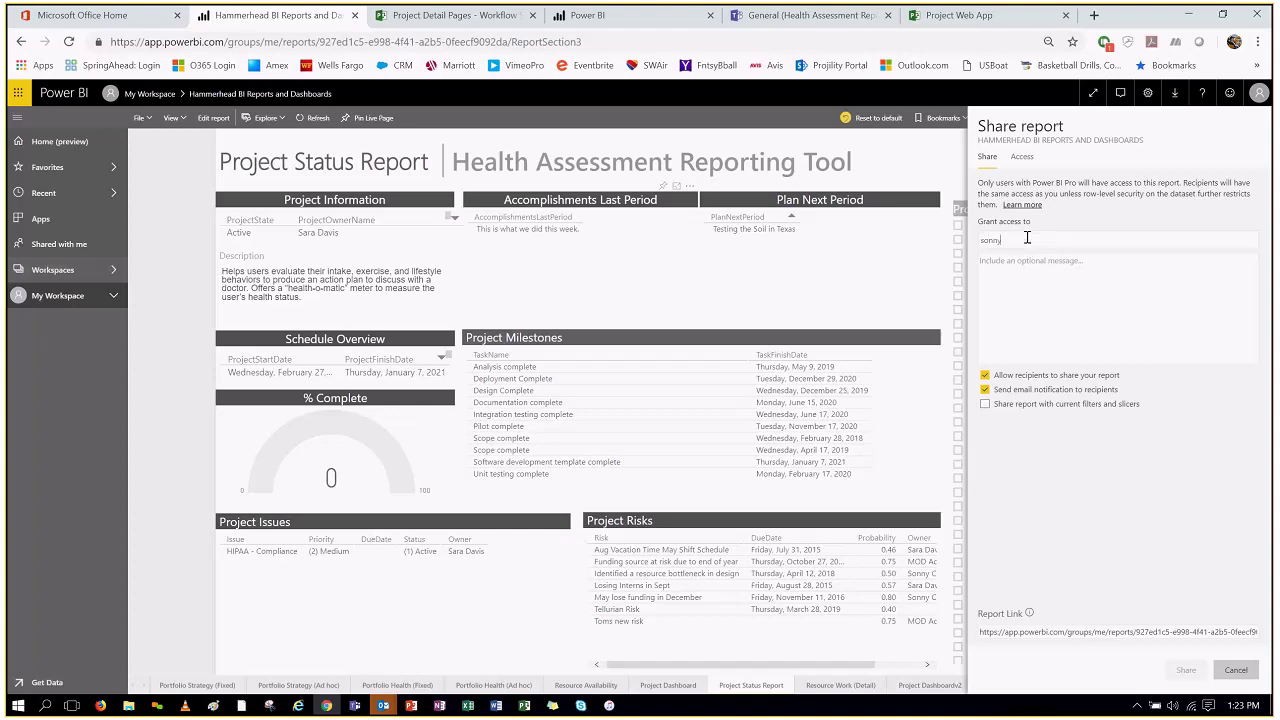
{"action": "left_click", "coordinate": [1029, 266]}
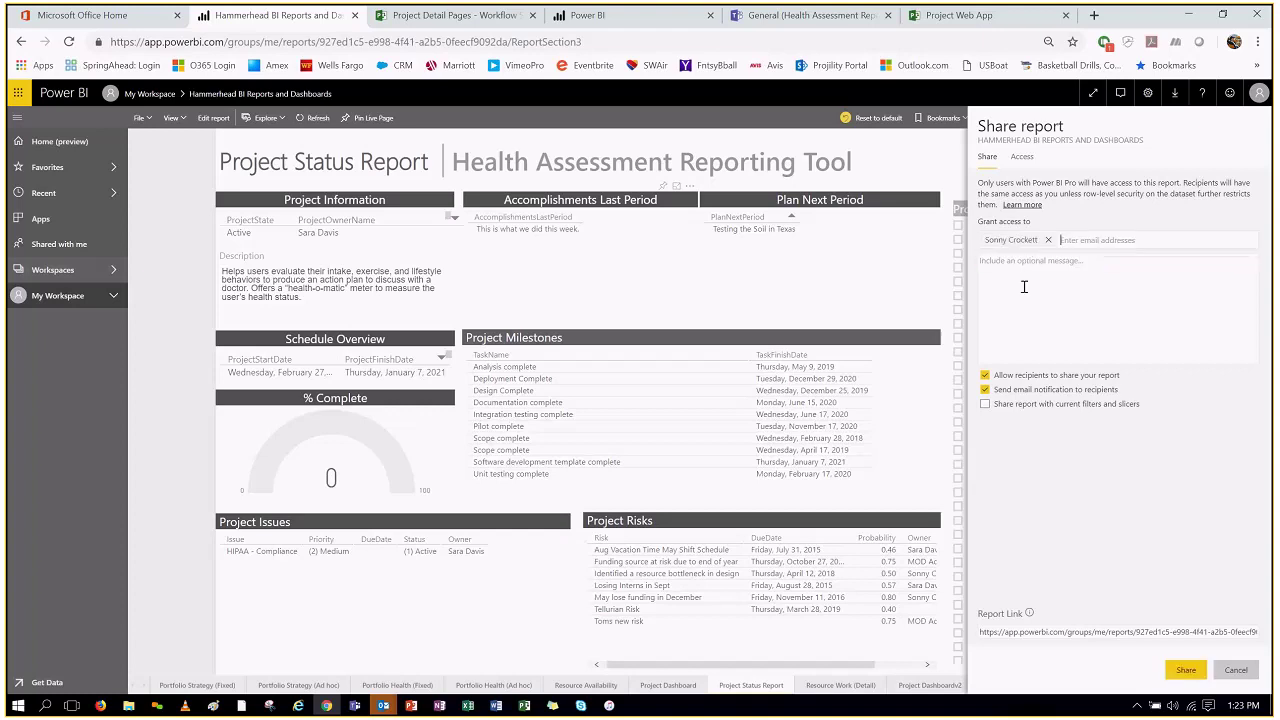
{"action": "left_click", "coordinate": [1024, 287]}
{"action": "type", "text": "Here's our weekly satus report"}
{"action": "left_click", "coordinate": [1185, 671]}
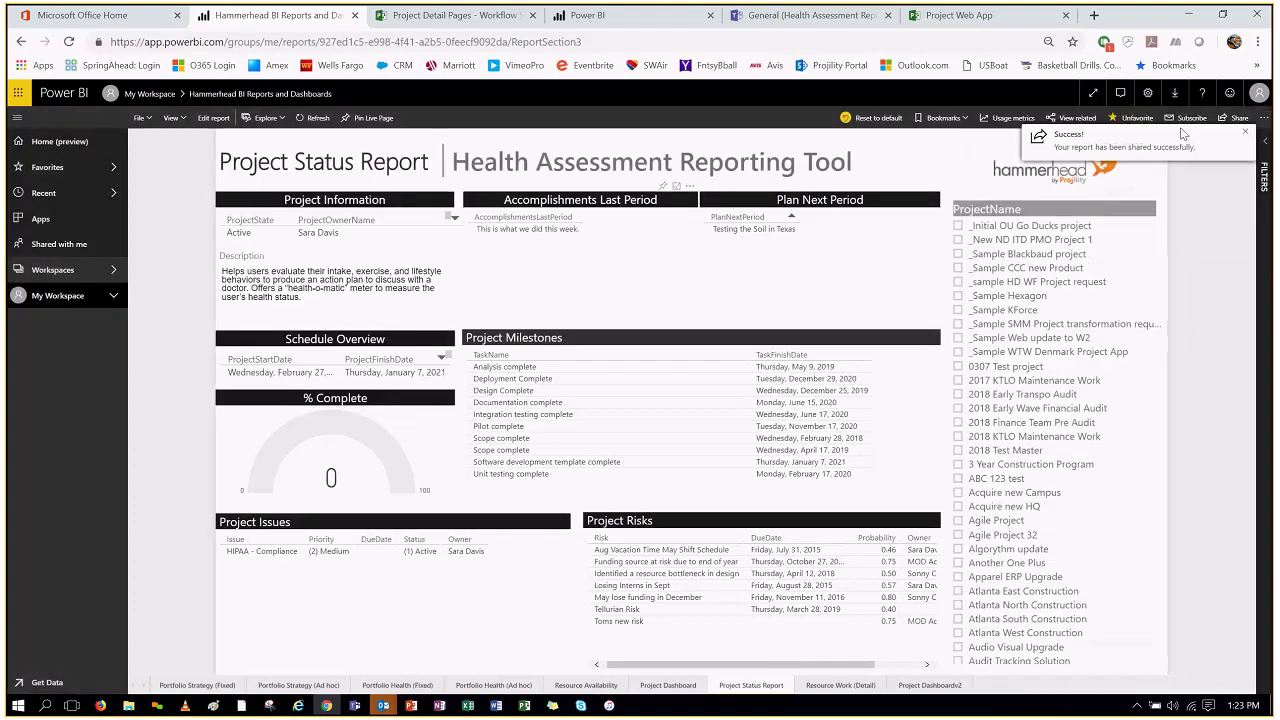
- Review the report's Project Status Report email subscription, try adding a colleague as a subscriber, and discard the change
{"action": "left_click", "coordinate": [1193, 119]}
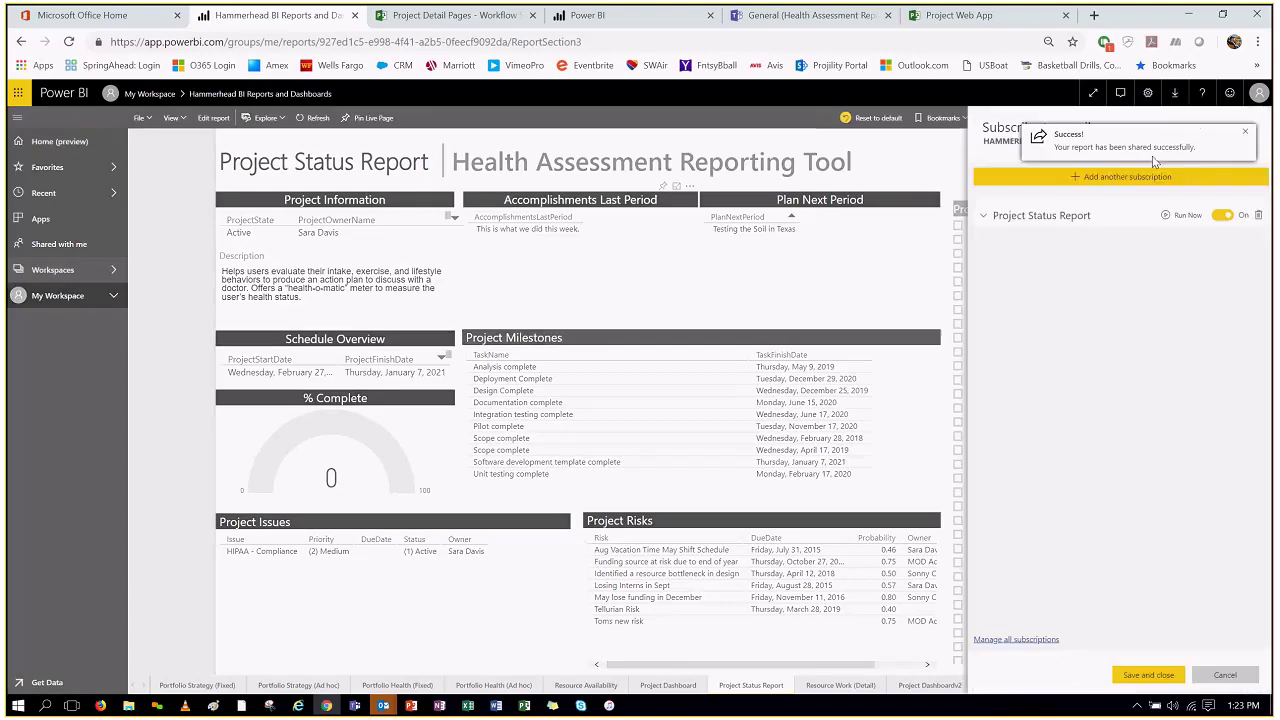
{"action": "left_click", "coordinate": [1246, 132]}
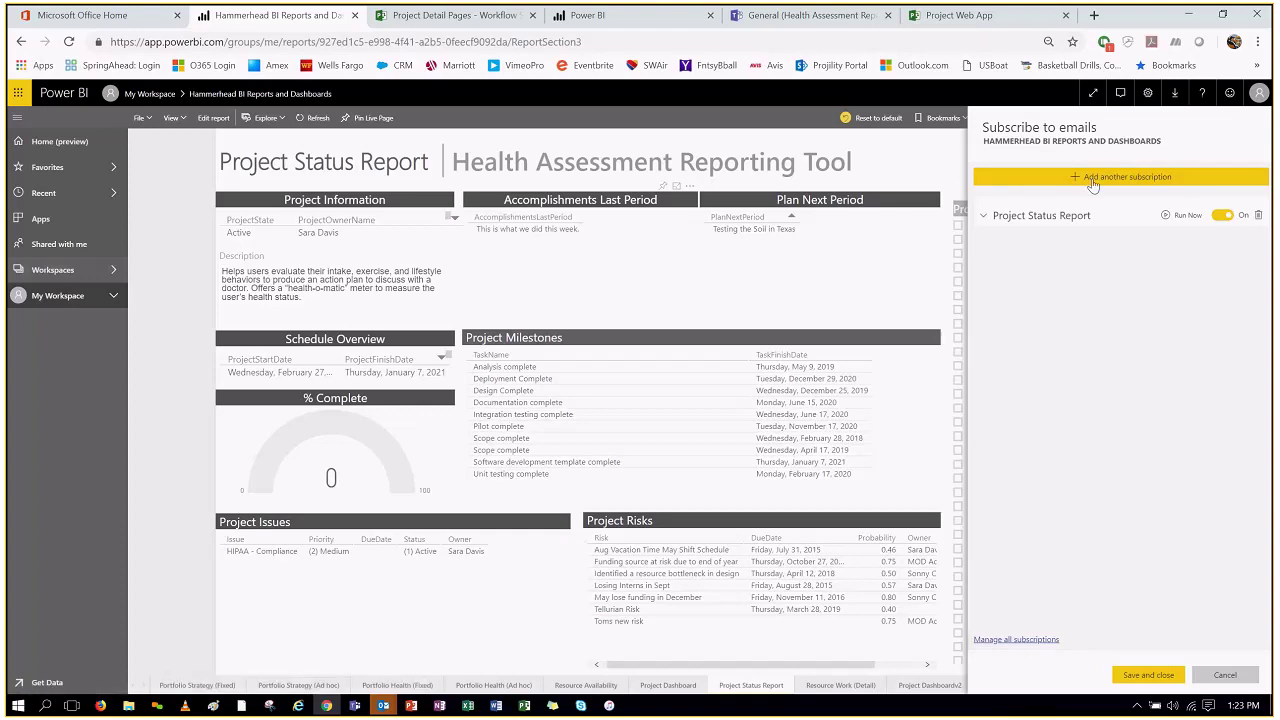
{"action": "left_click", "coordinate": [983, 217]}
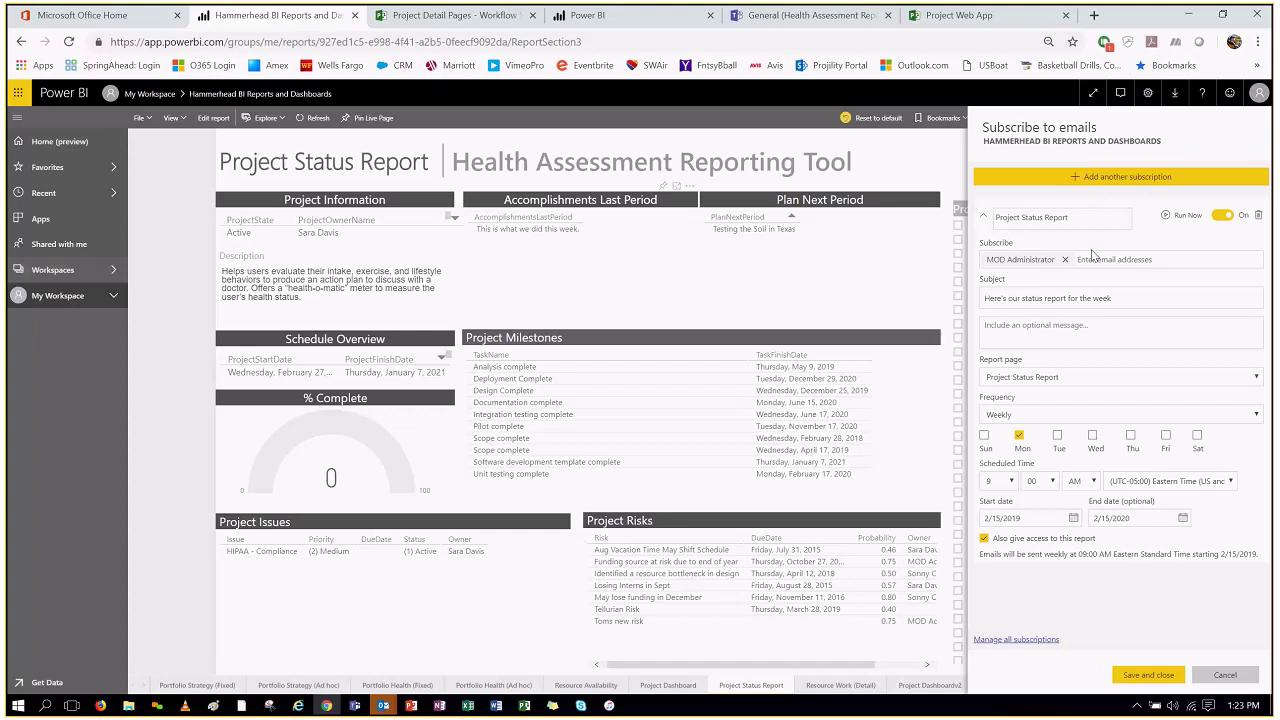
{"action": "left_click", "coordinate": [1124, 258]}
{"action": "type", "text": "sonny"}
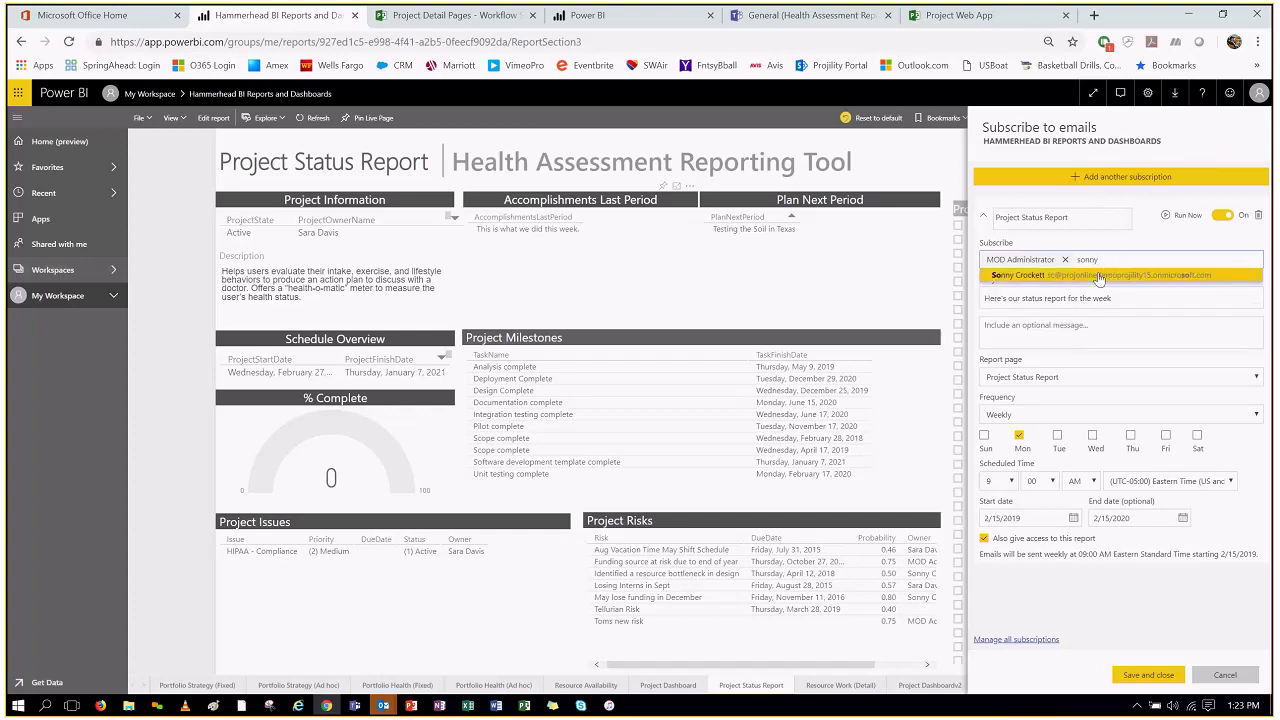
{"action": "left_click", "coordinate": [1099, 276]}
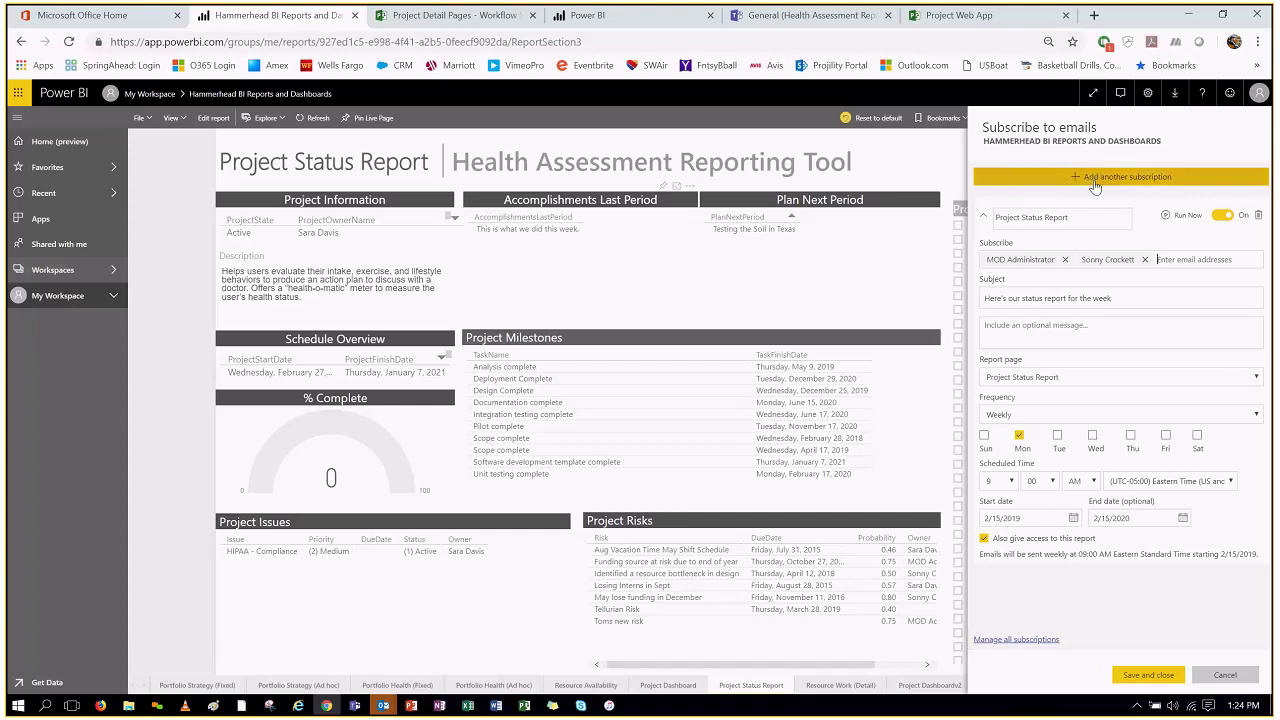
{"action": "left_click", "coordinate": [1225, 675]}
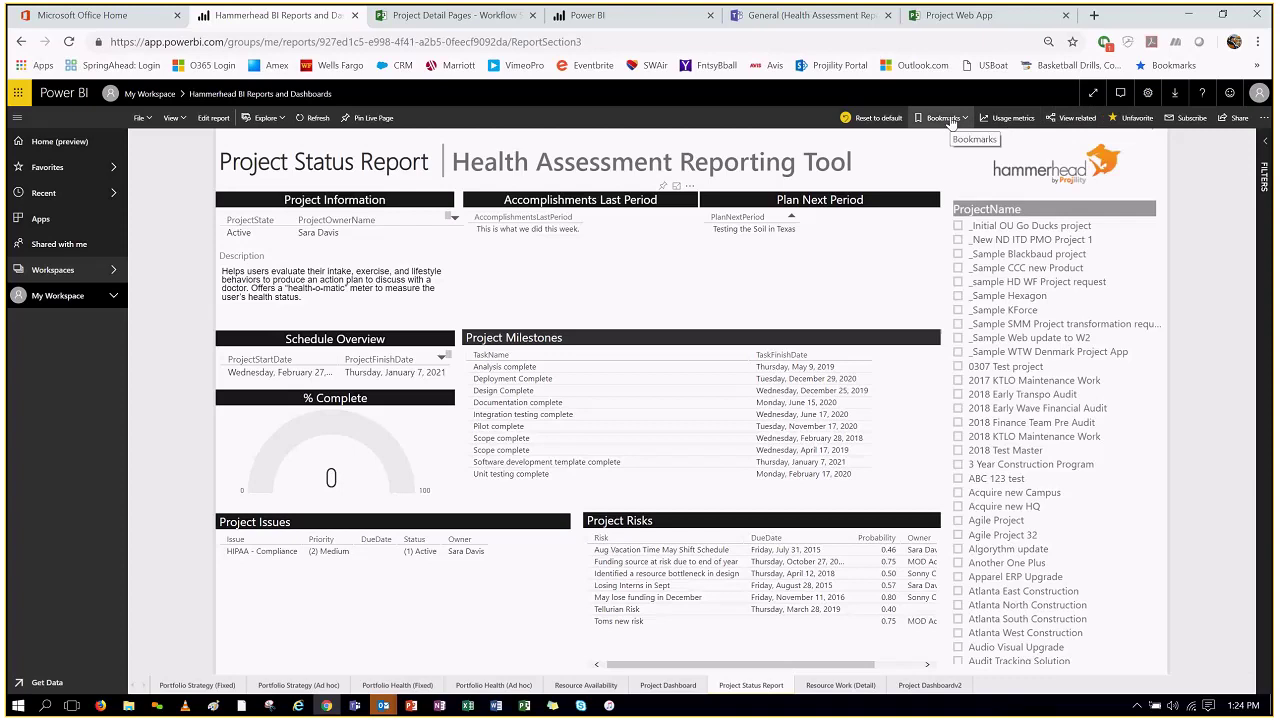
{"action": "left_click", "coordinate": [141, 117]}
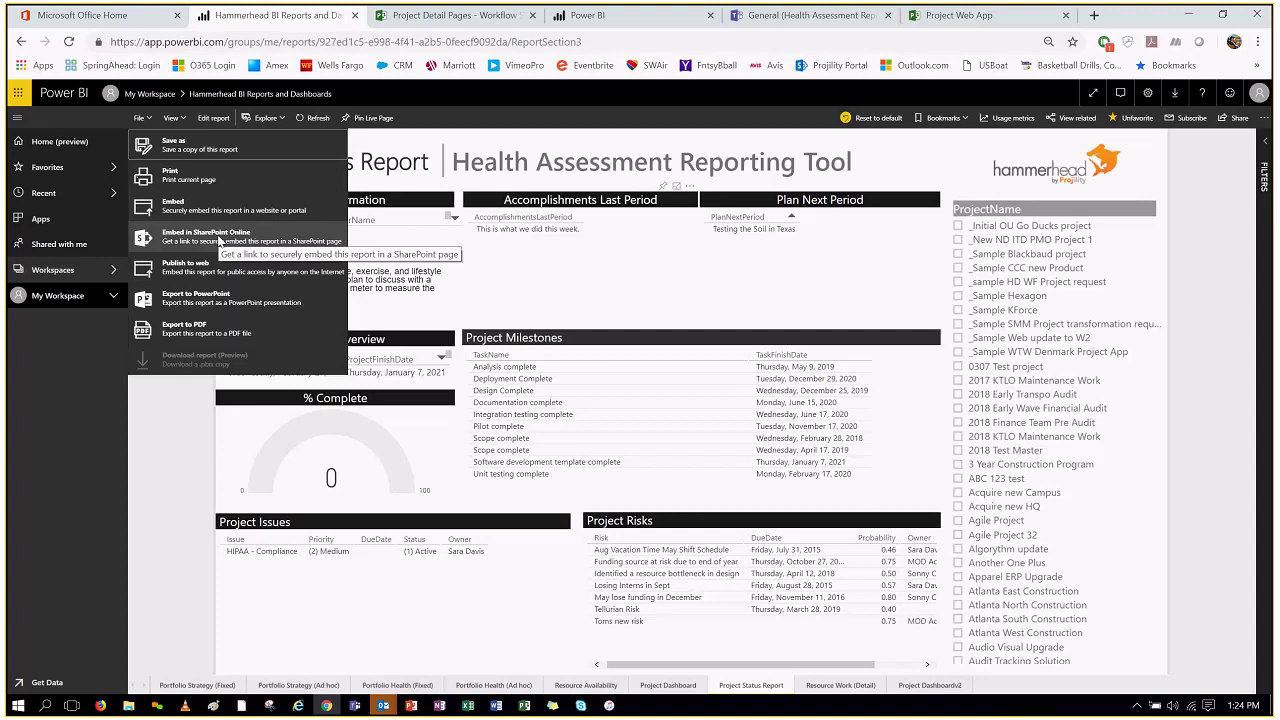
{"action": "left_click", "coordinate": [144, 227]}
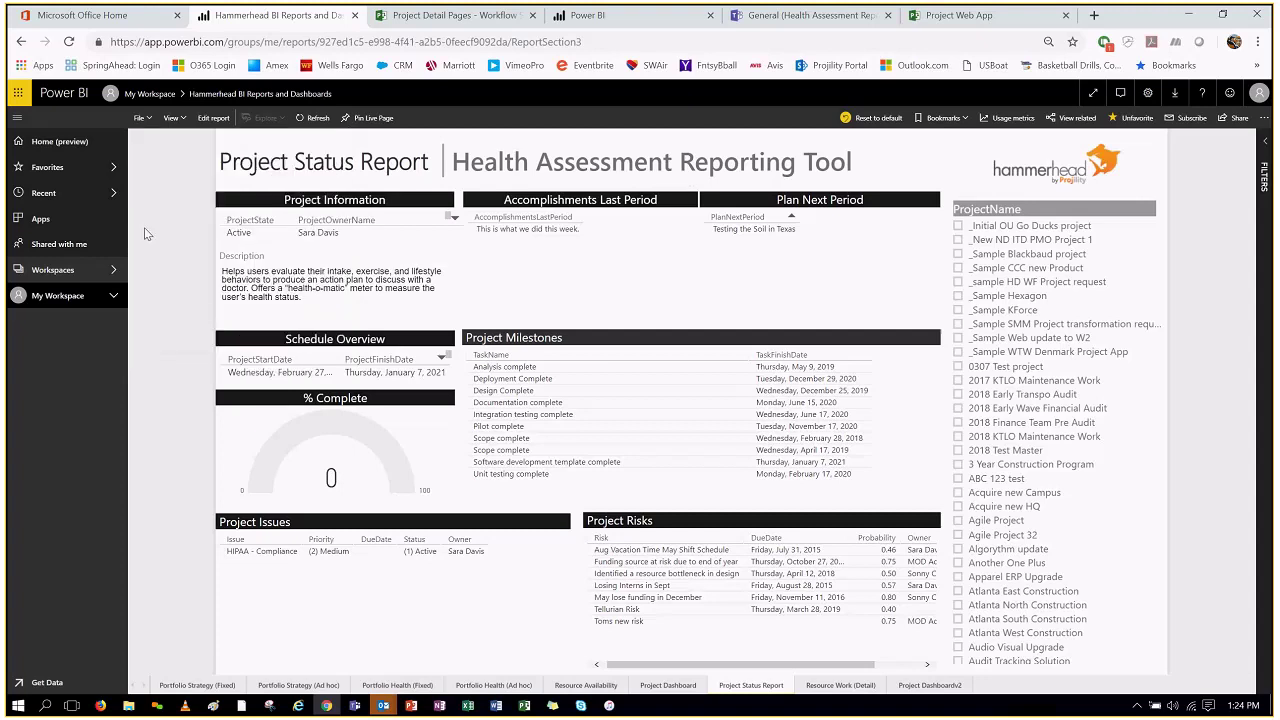
- Open the CIO's Digital Transformation Program Dashboard and drill into the report behind its Portfolio Financials Over Time tile
{"action": "left_click", "coordinate": [88, 141]}
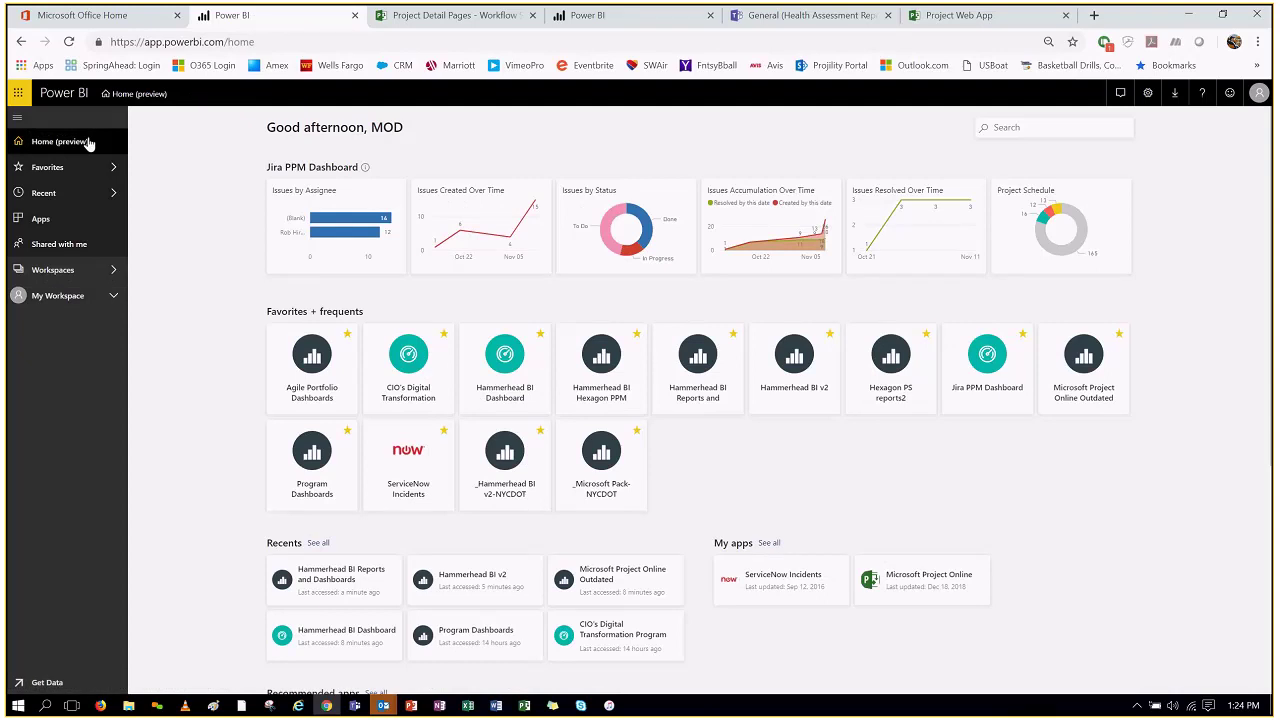
{"action": "left_click", "coordinate": [411, 374]}
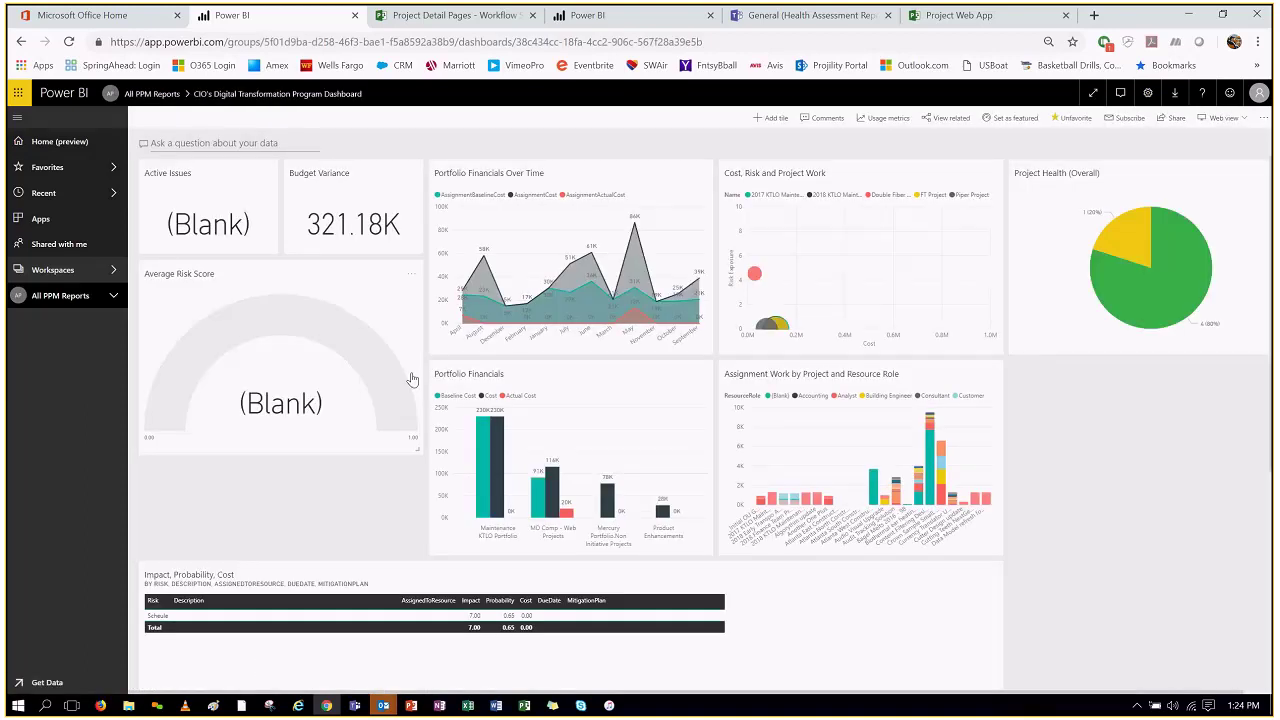
{"action": "left_click", "coordinate": [490, 187]}
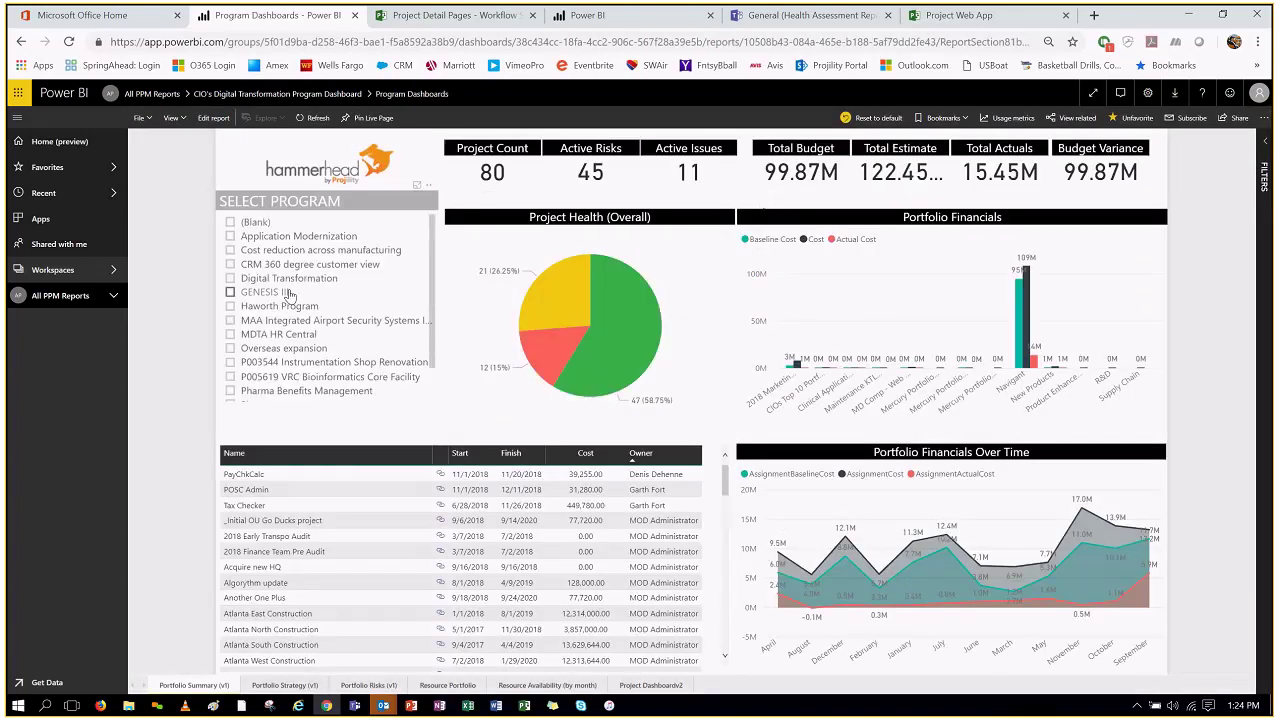
- Filter the report to the Digital Transformation program and view its Portfolio Risks, Portfolio Strategy and Resource Portfolio pages
{"action": "left_click", "coordinate": [230, 278]}
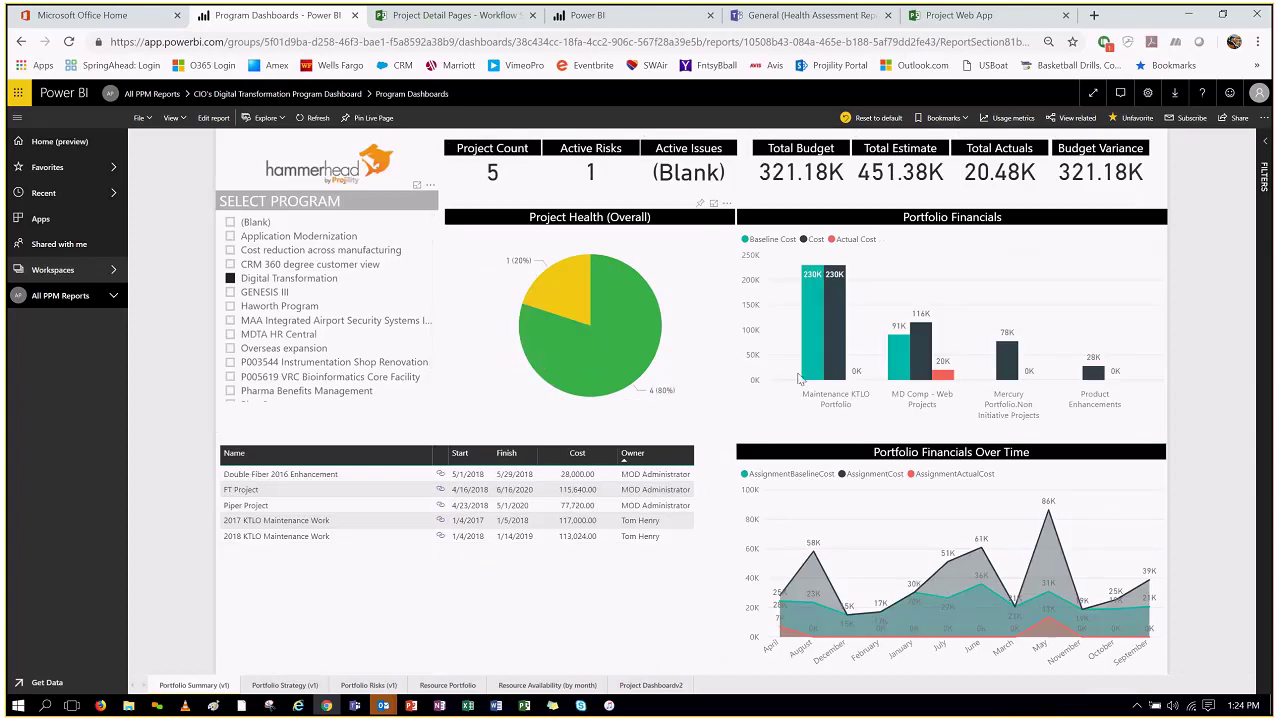
{"action": "mouse_move", "coordinate": [834, 354]}
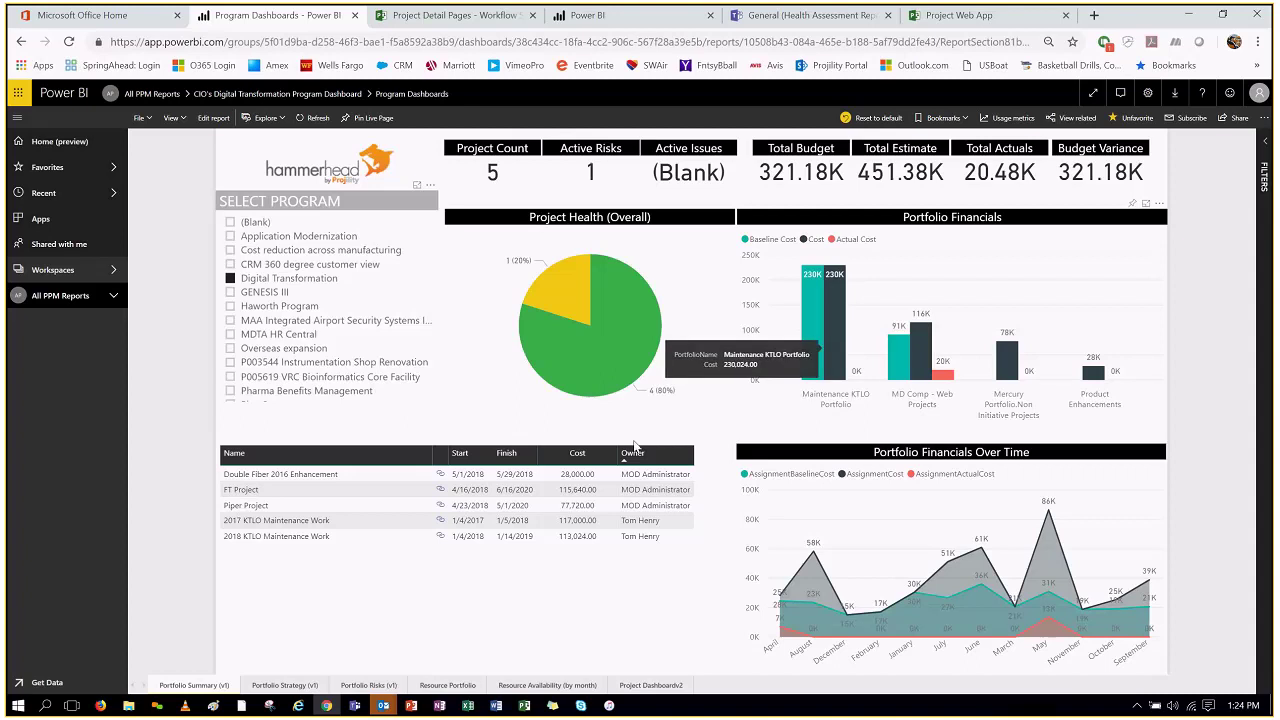
{"action": "left_click", "coordinate": [352, 688]}
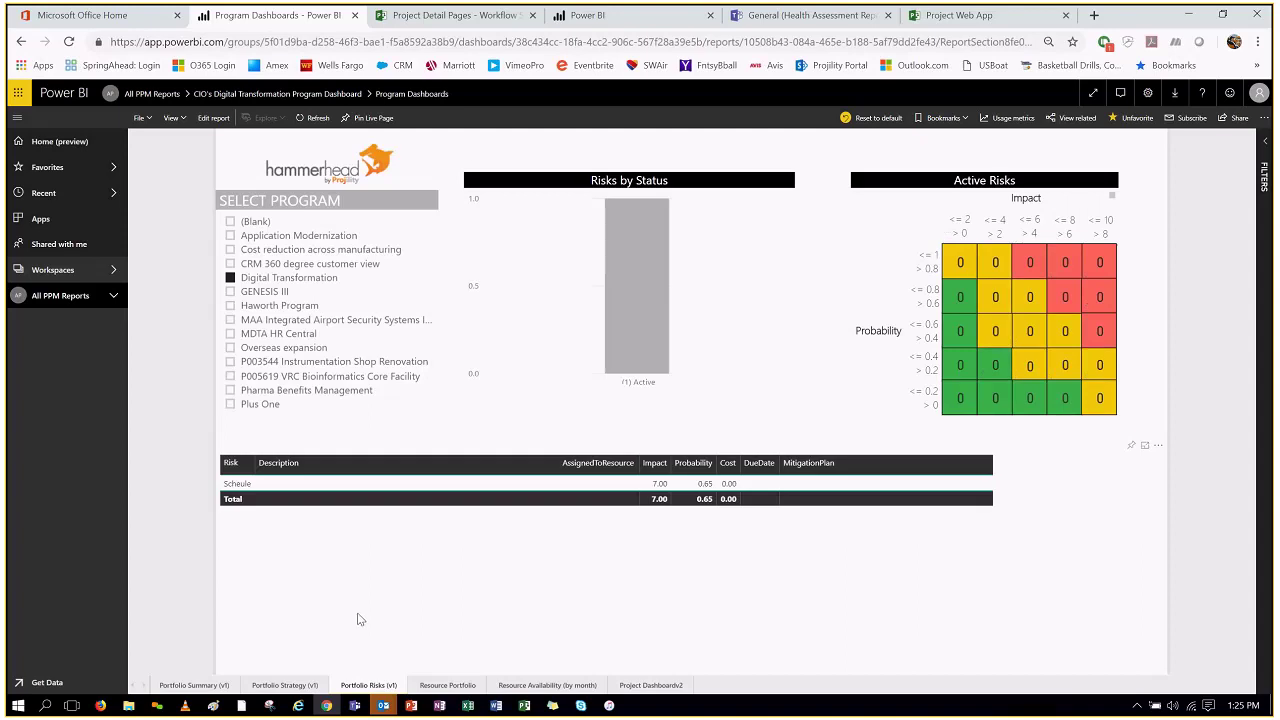
{"action": "left_click", "coordinate": [306, 687]}
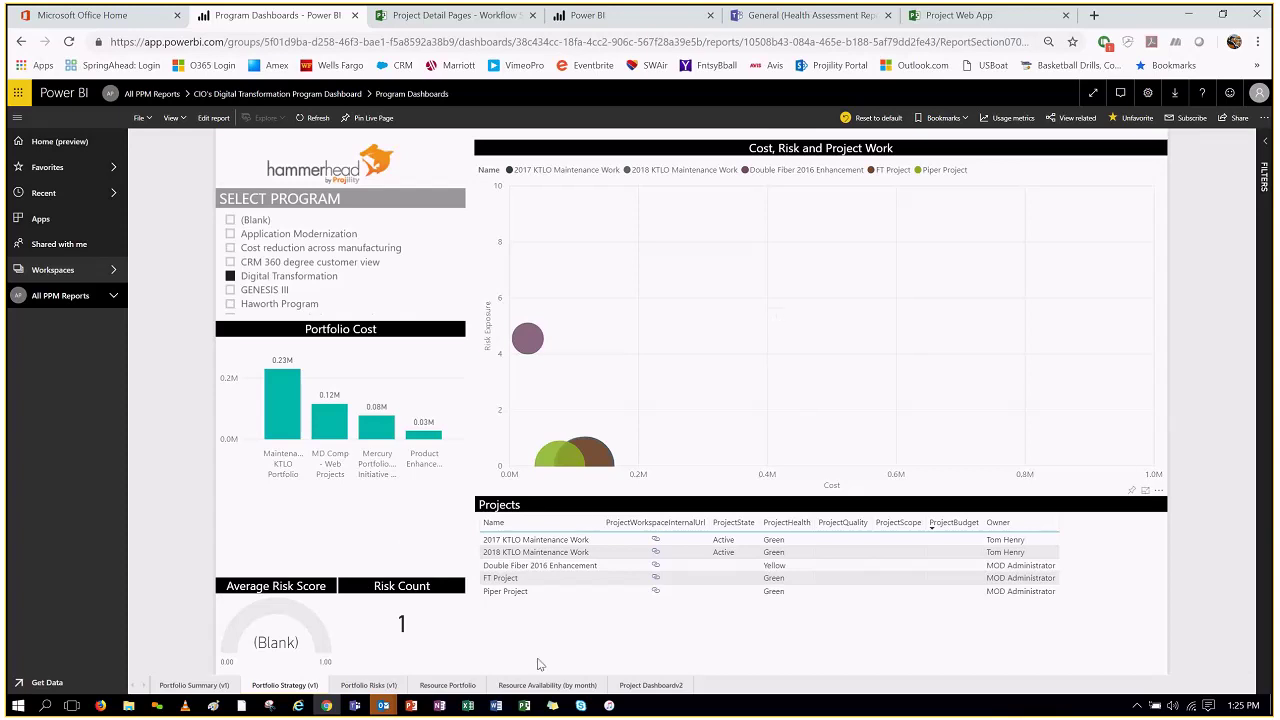
{"action": "left_click", "coordinate": [455, 687]}
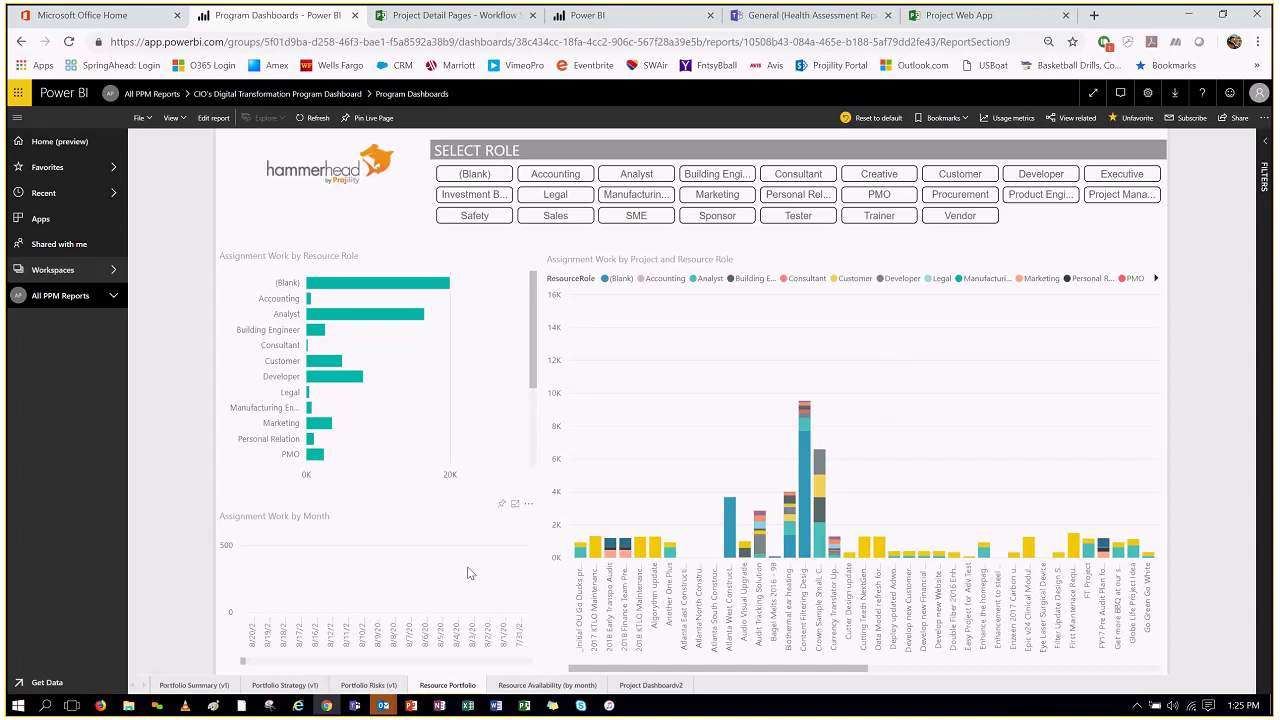
- Open the Agile Portfolio Dashboards report from the list of favorites
{"action": "left_click", "coordinate": [90, 143]}
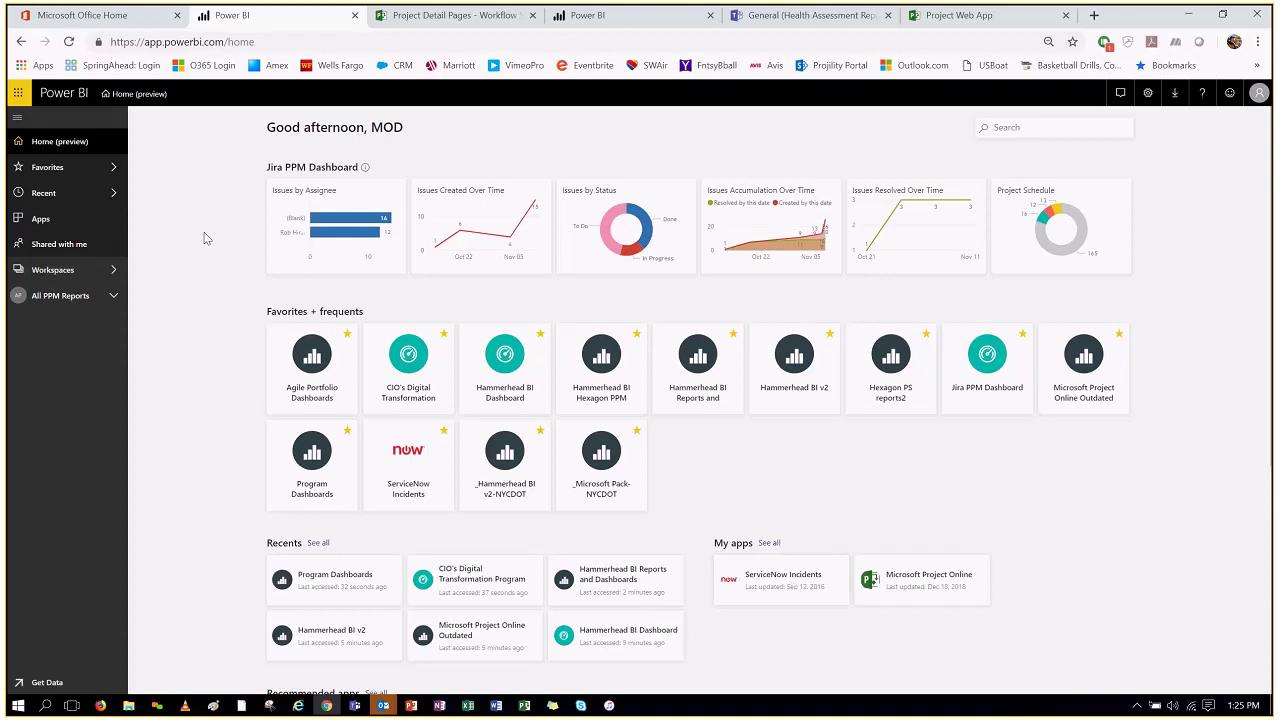
{"action": "left_click", "coordinate": [50, 168]}
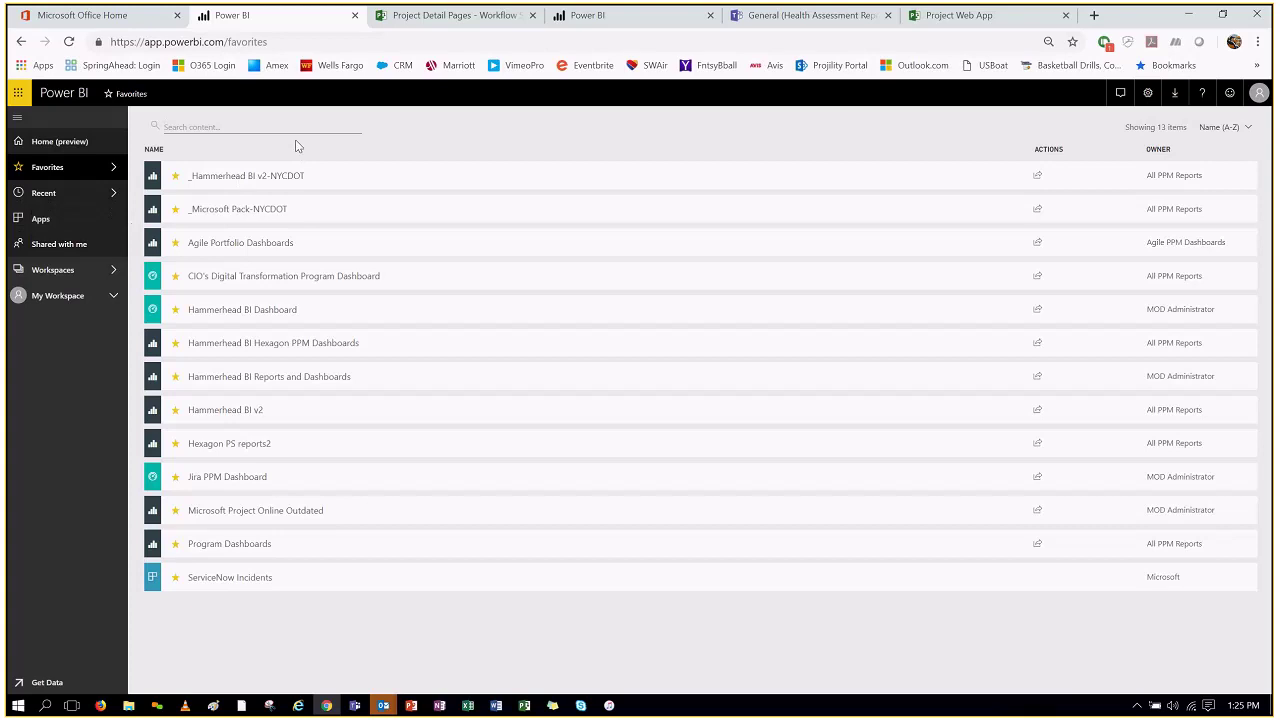
{"action": "left_click", "coordinate": [253, 242]}
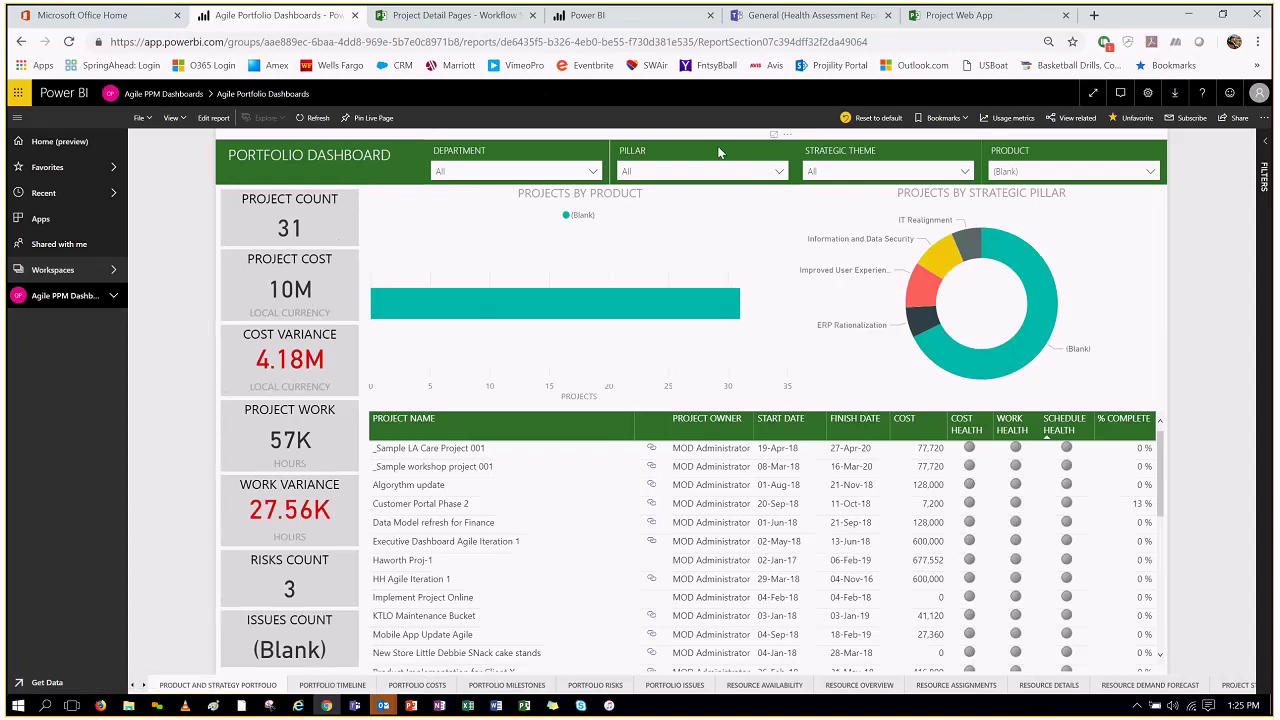
- Filter the portfolio dashboard to the Improved User Experience and Information and Data Security pillars, and check the strategic theme choices
{"action": "left_click", "coordinate": [781, 172]}
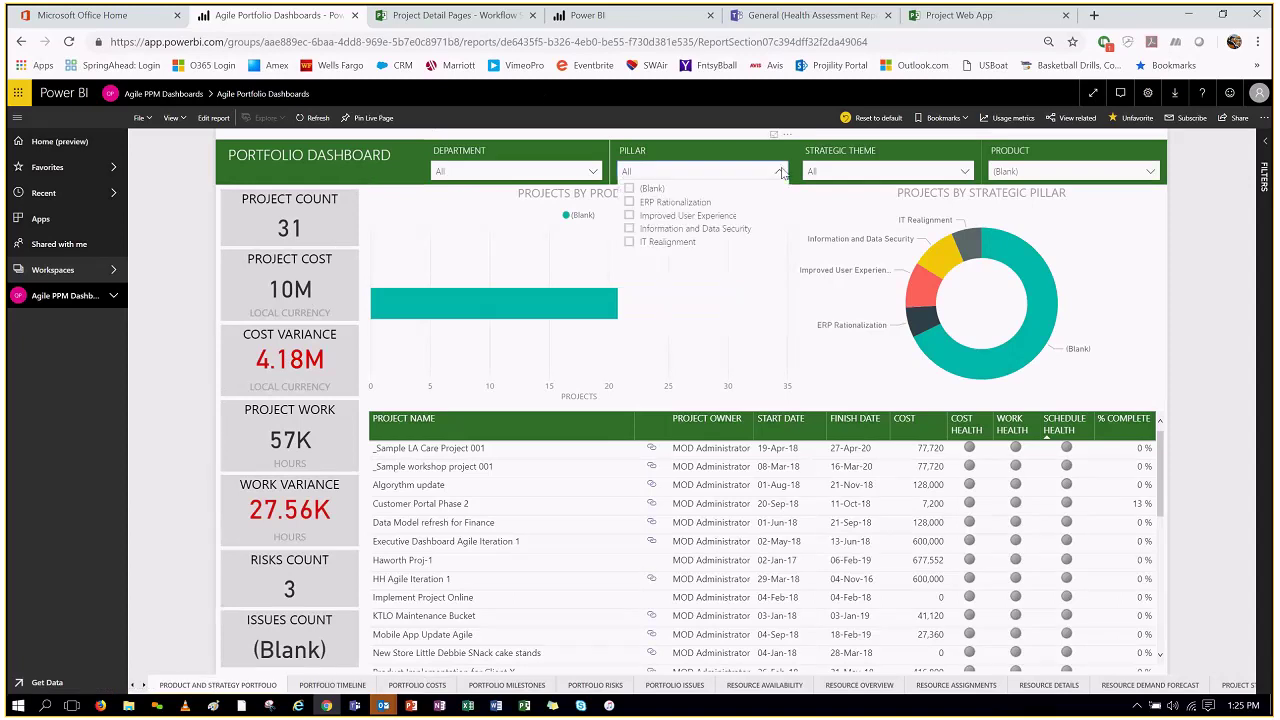
{"action": "left_click", "coordinate": [629, 216]}
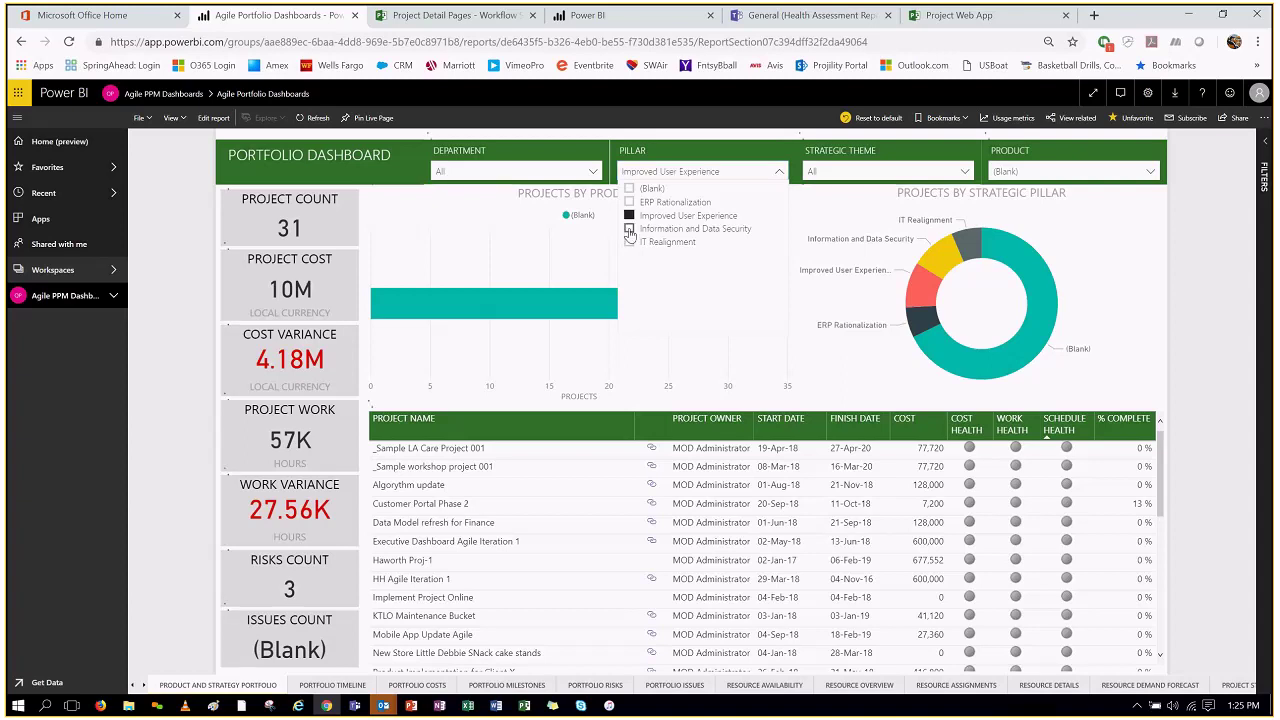
{"action": "left_click", "coordinate": [629, 229]}
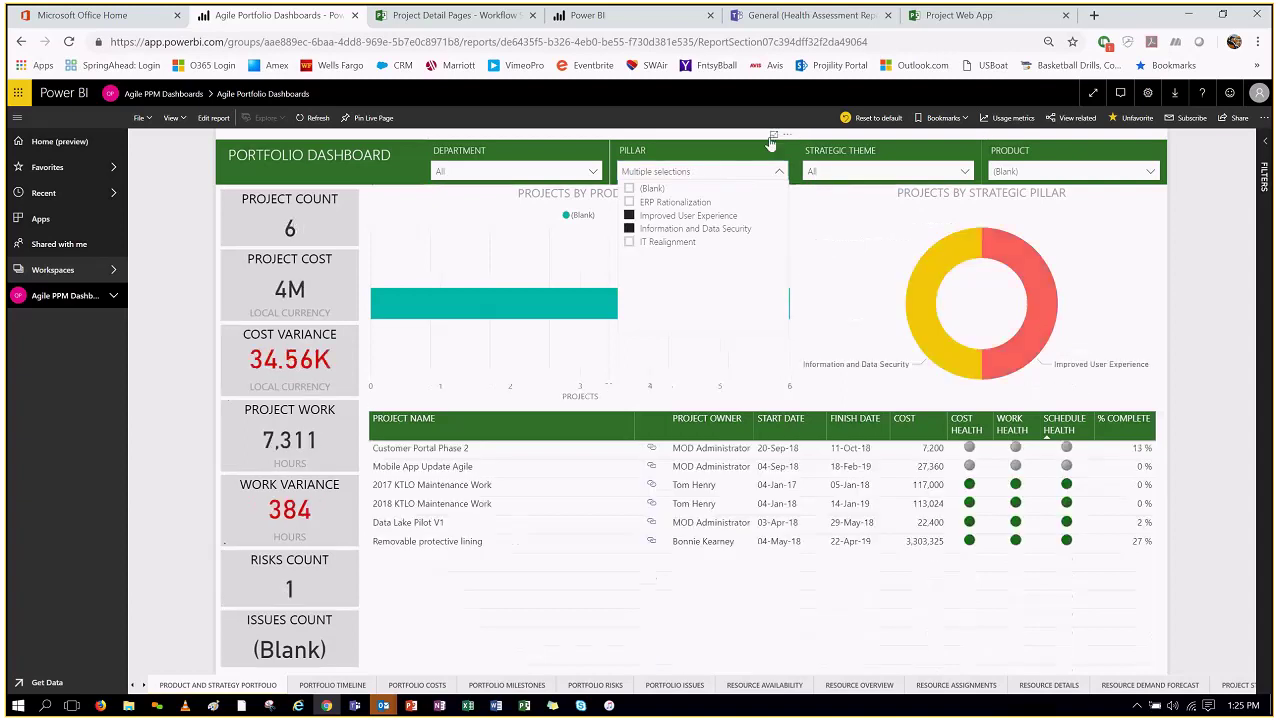
{"action": "left_click", "coordinate": [773, 135]}
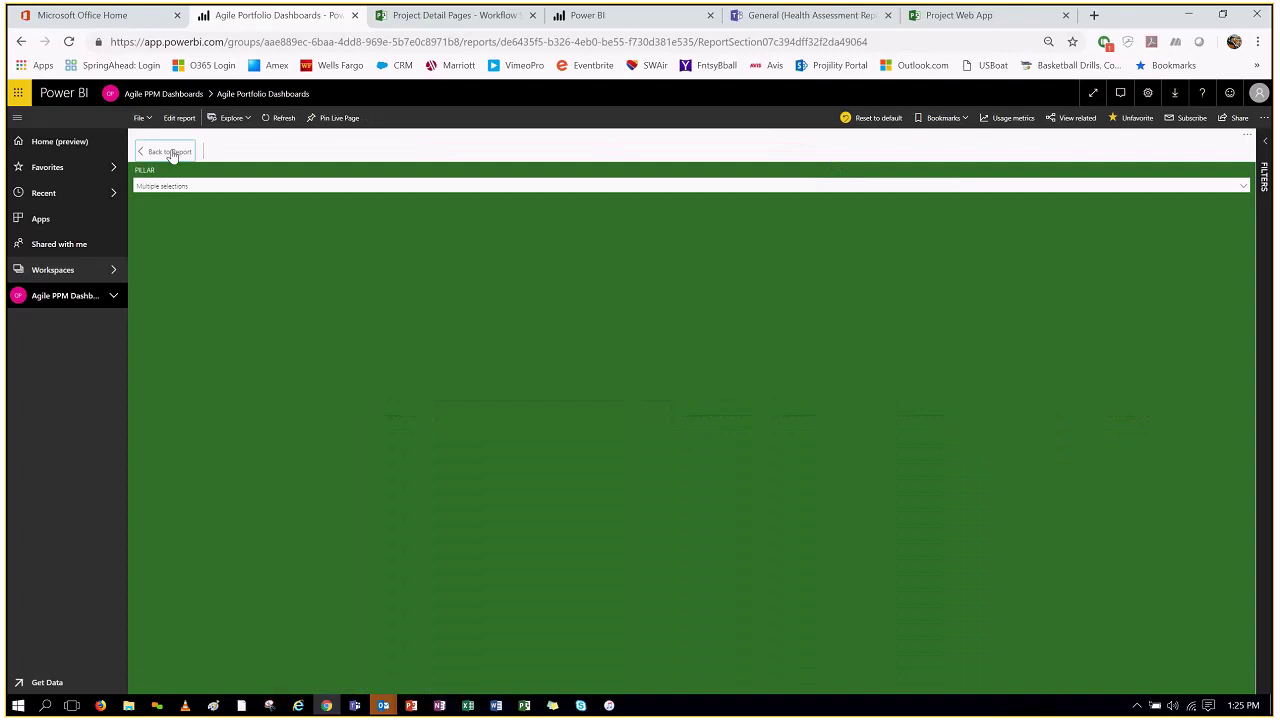
{"action": "left_click", "coordinate": [170, 152]}
{"action": "left_click", "coordinate": [866, 173]}
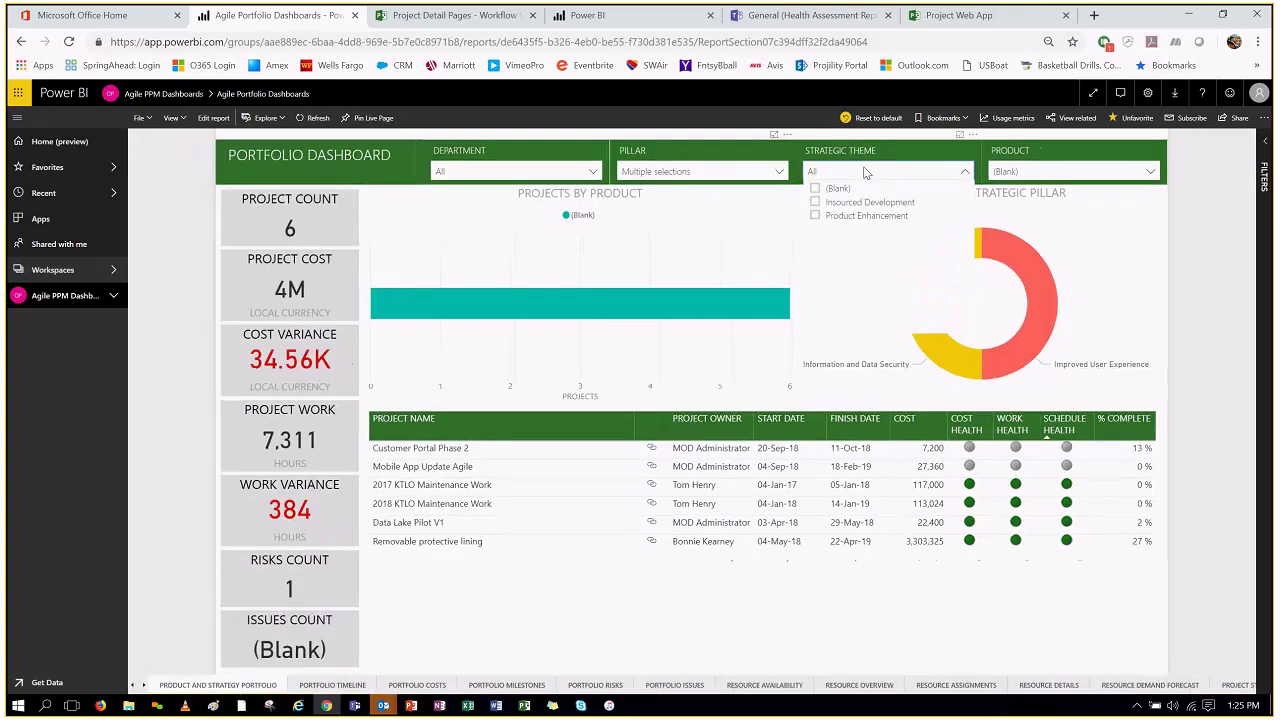
{"action": "left_click", "coordinate": [965, 172]}
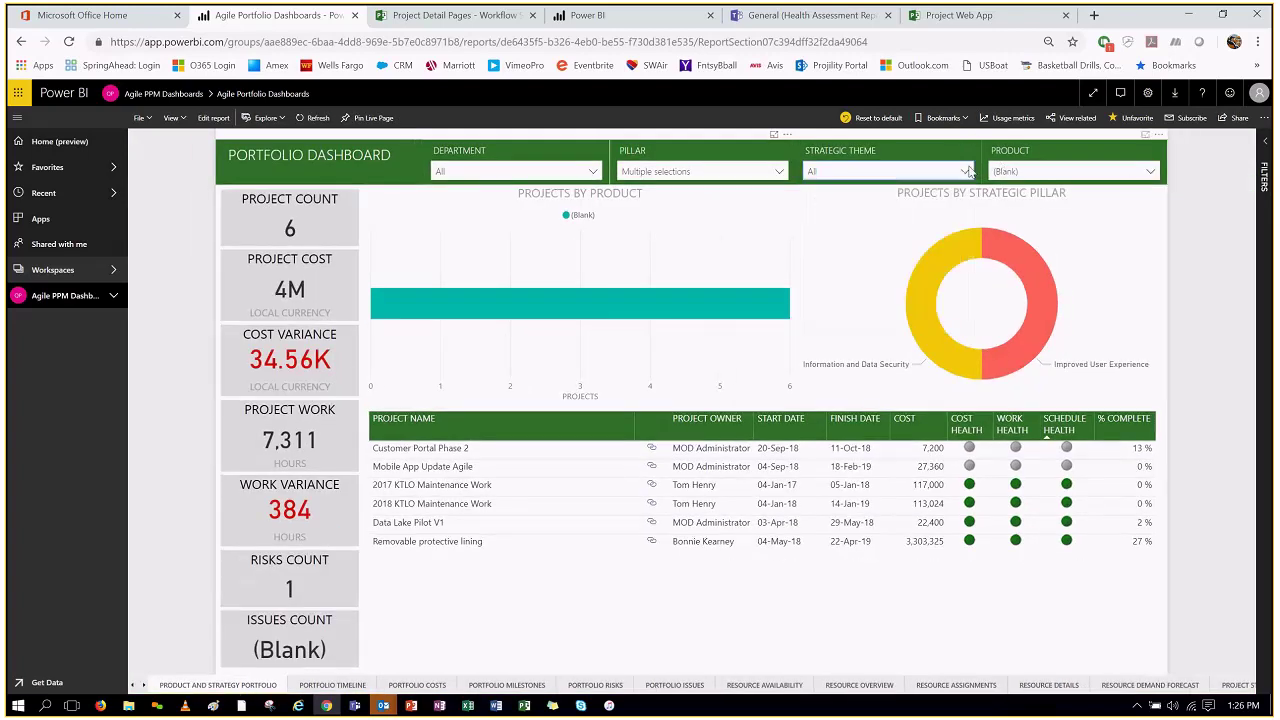
- Clear the pillar filter so all pillars are included, and filter the portfolio dashboard to the Smartshelf v1 product
{"action": "left_click", "coordinate": [777, 171]}
{"action": "left_click", "coordinate": [630, 189]}
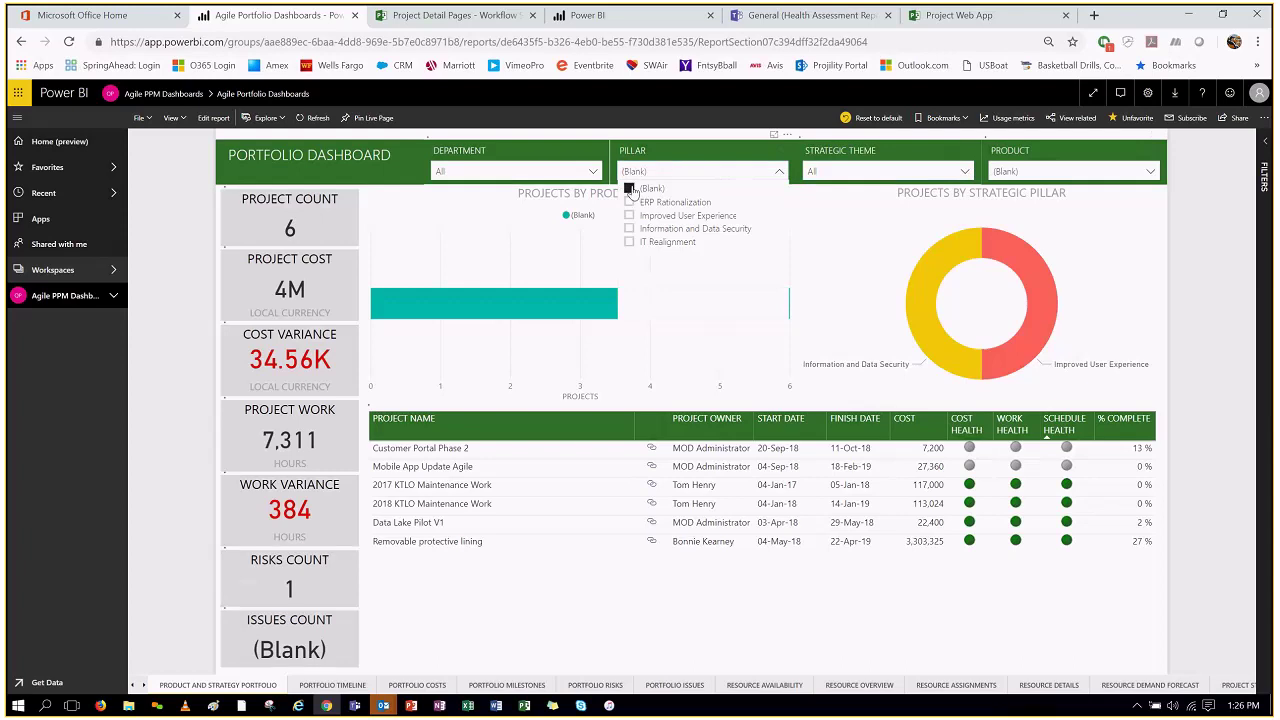
{"action": "left_click", "coordinate": [1053, 171]}
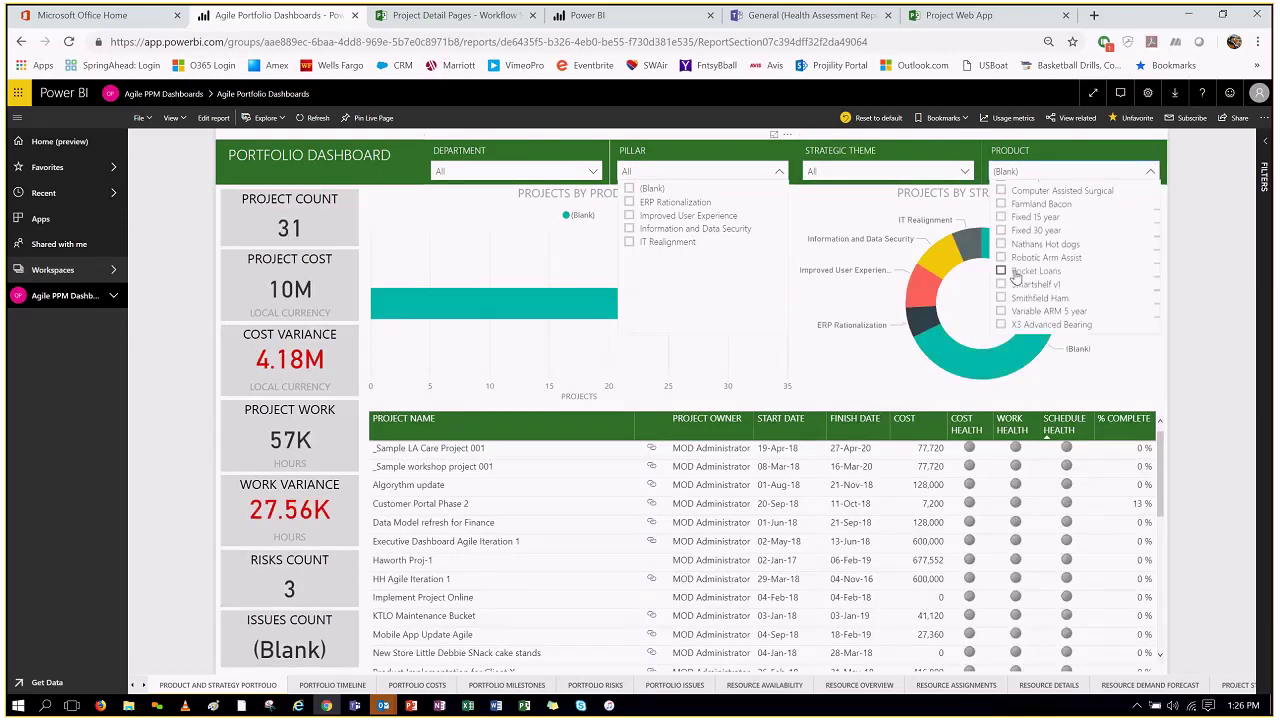
{"action": "left_click", "coordinate": [1030, 284]}
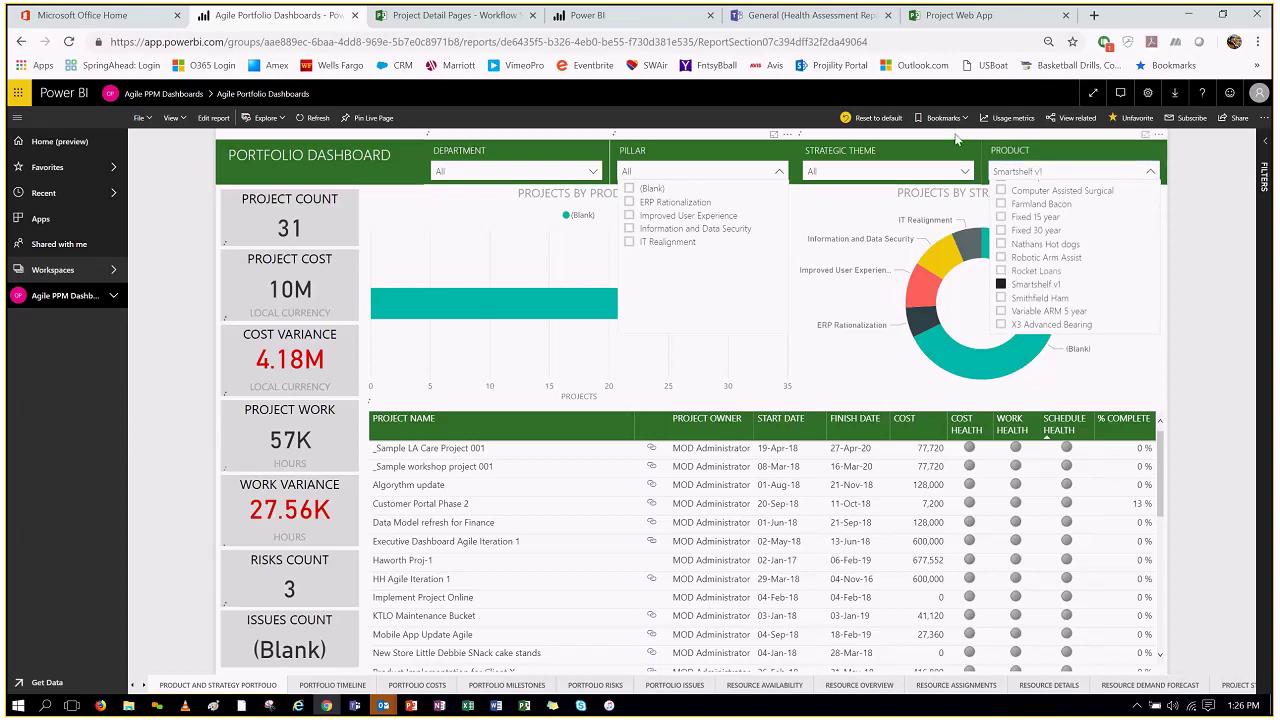
- Open the Portfolio Timeline page, check the project type choices, and limit project start dates to Dec 2017 - Apr 2018
{"action": "left_click", "coordinate": [945, 139]}
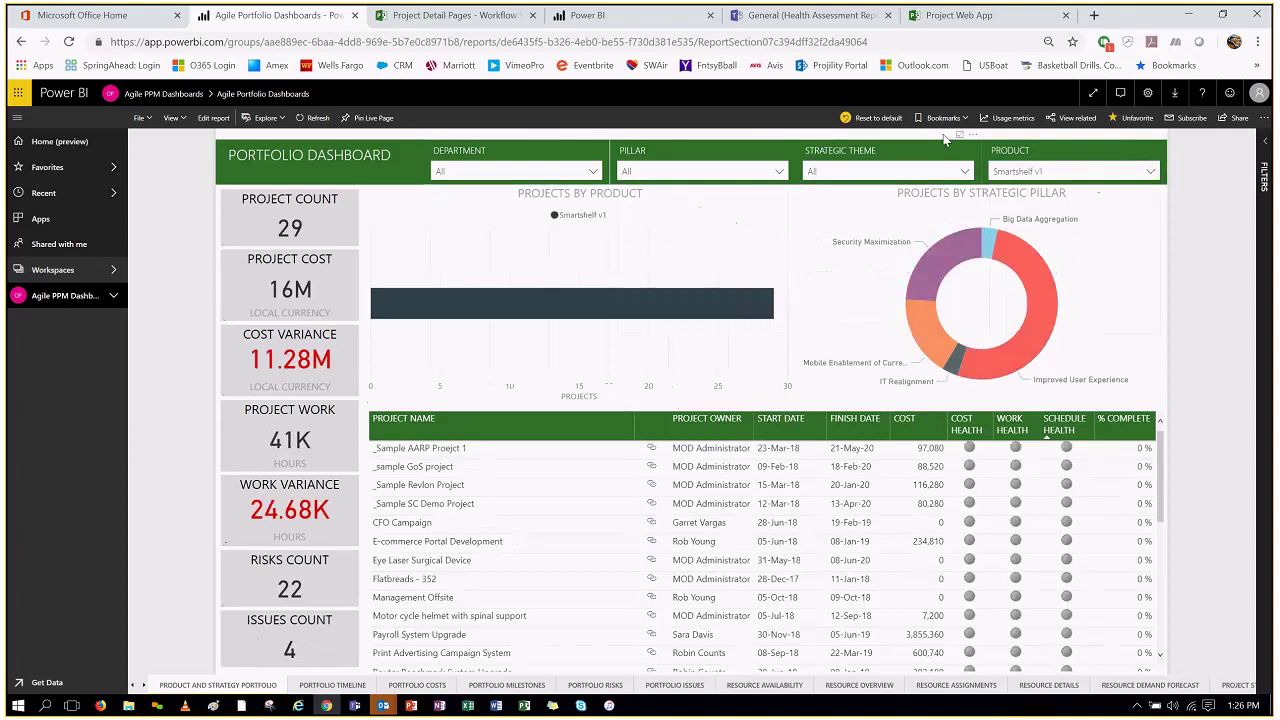
{"action": "left_click", "coordinate": [340, 685]}
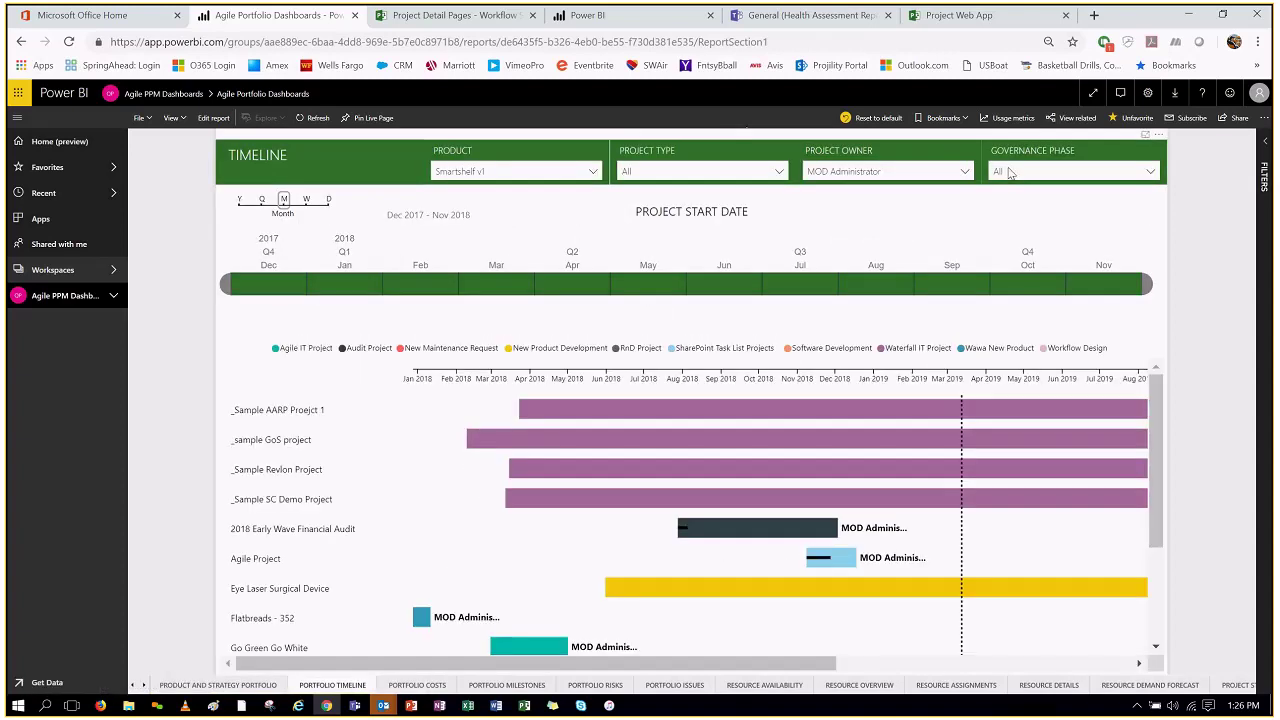
{"action": "left_click", "coordinate": [645, 171]}
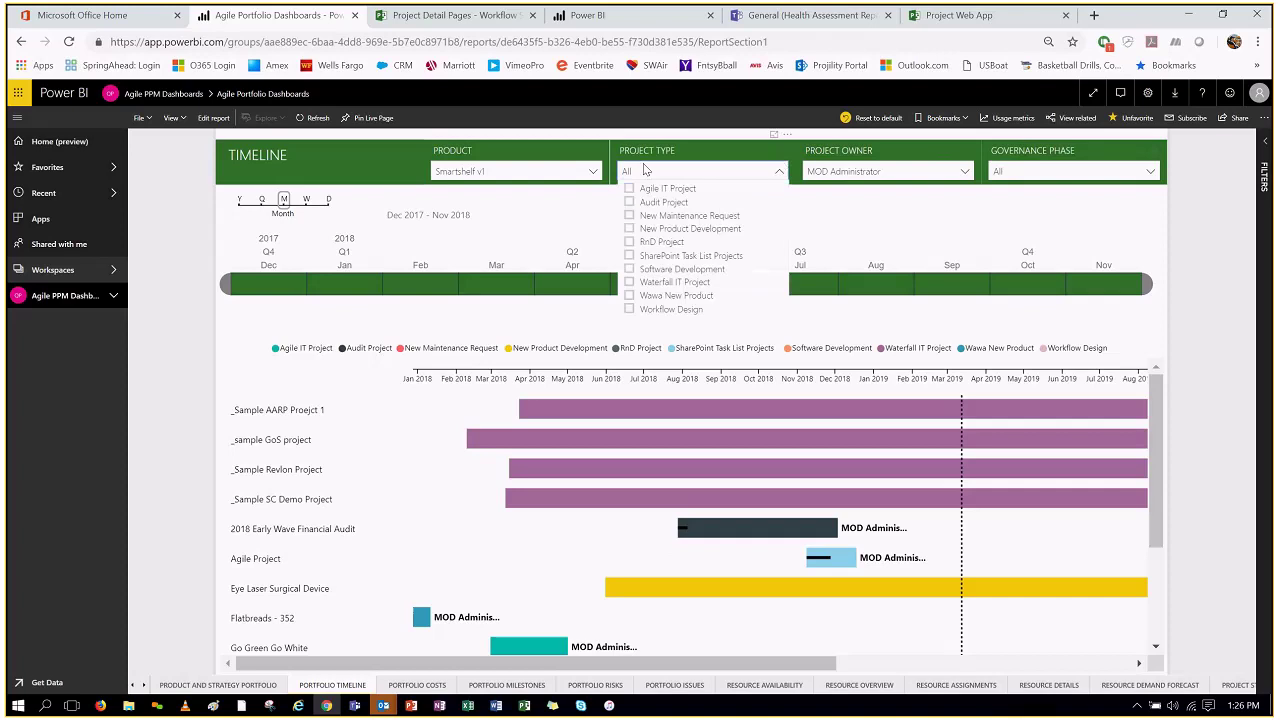
{"action": "left_click", "coordinate": [645, 171]}
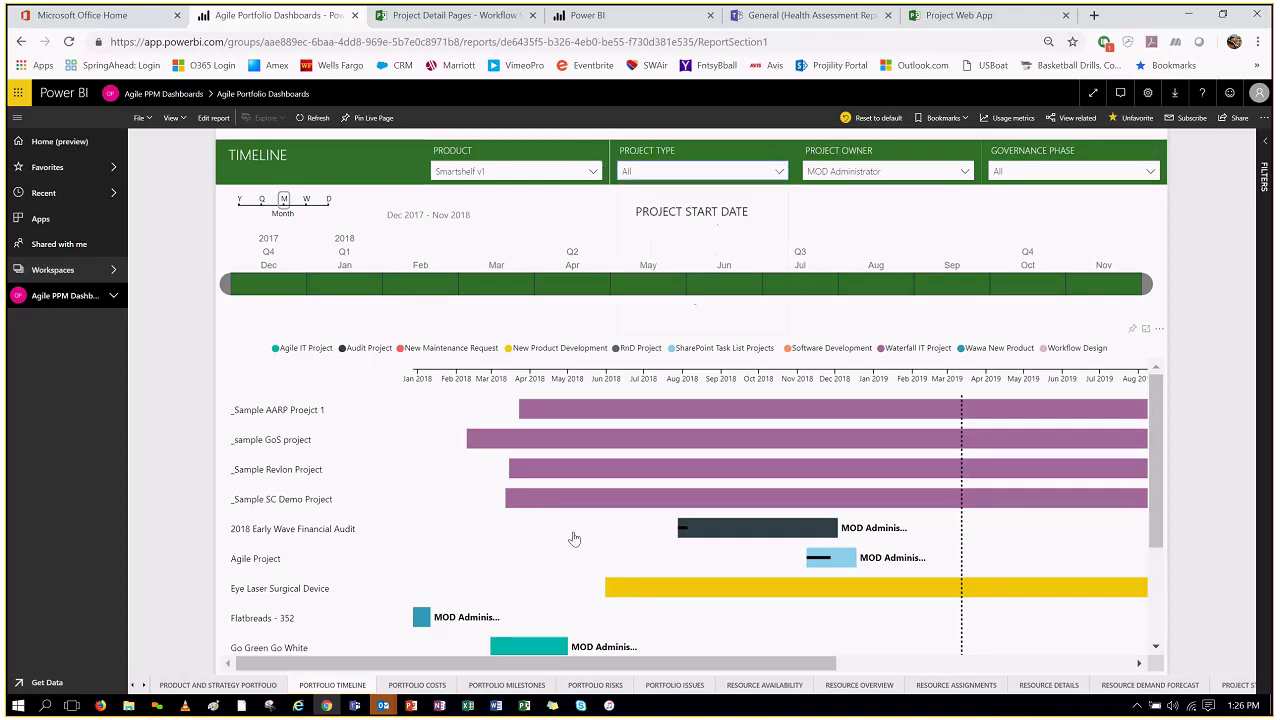
{"action": "mouse_move", "coordinate": [633, 664]}
{"action": "left_mouse_down"}
{"action": "mouse_move", "coordinate": [918, 654]}
{"action": "mouse_move", "coordinate": [668, 648]}
{"action": "mouse_move", "coordinate": [626, 664]}
{"action": "left_mouse_up"}
{"action": "left_click_drag", "start_coordinate": [1018, 287], "coordinate": [600, 290]}
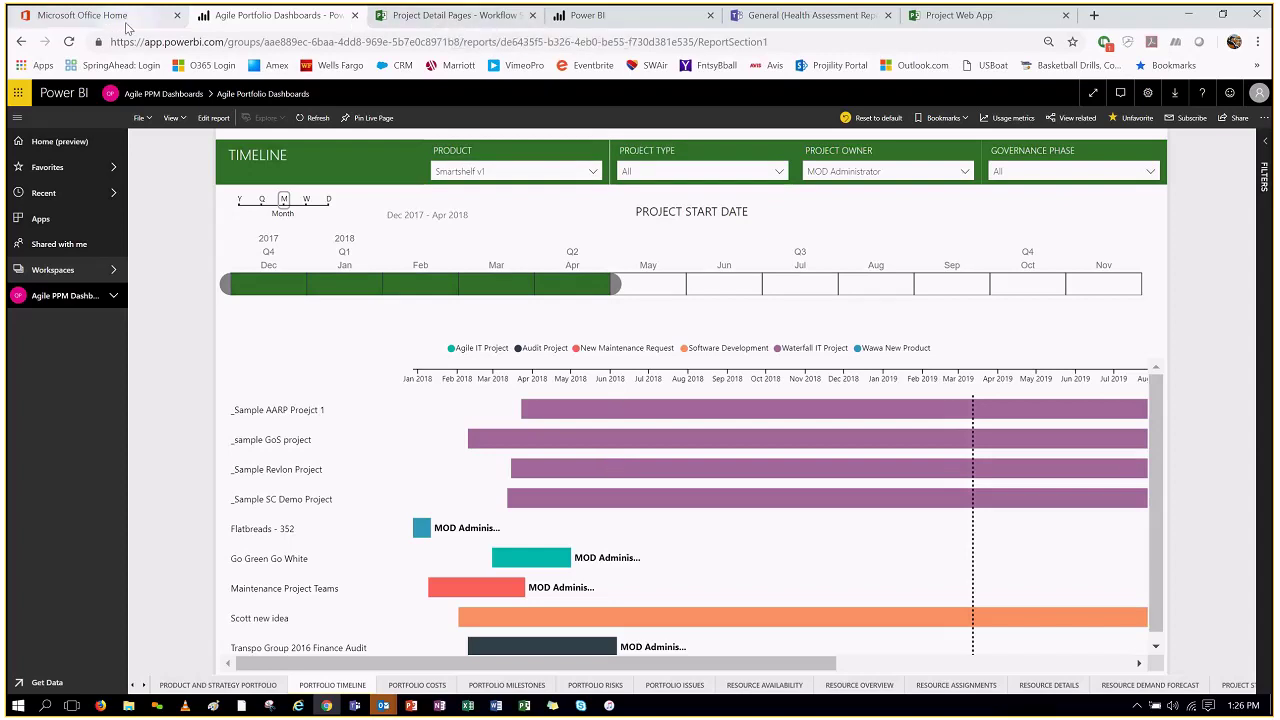
- Switch to Project Web App, open Hammerhead BI, and view its Resource Availability, Project Dashboard and ROI and risk (Ad hoc) pages
{"action": "left_click", "coordinate": [961, 25]}
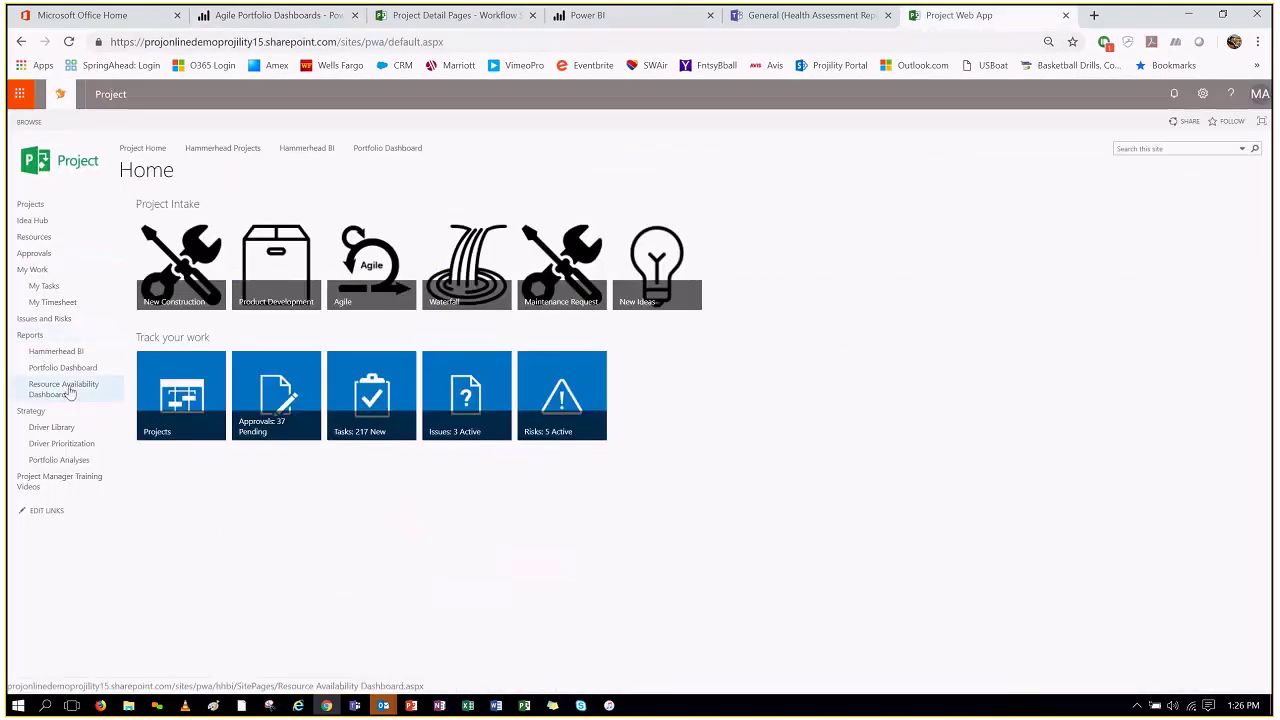
{"action": "left_click", "coordinate": [78, 351]}
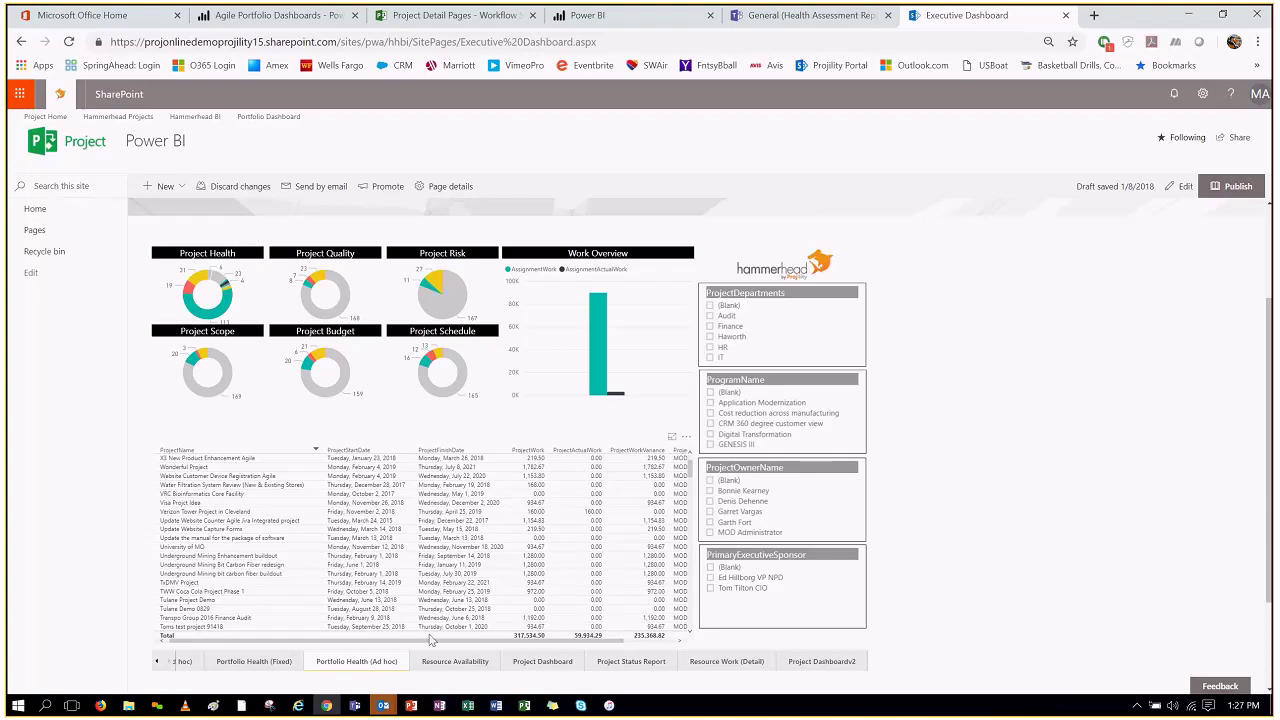
{"action": "left_click", "coordinate": [455, 662]}
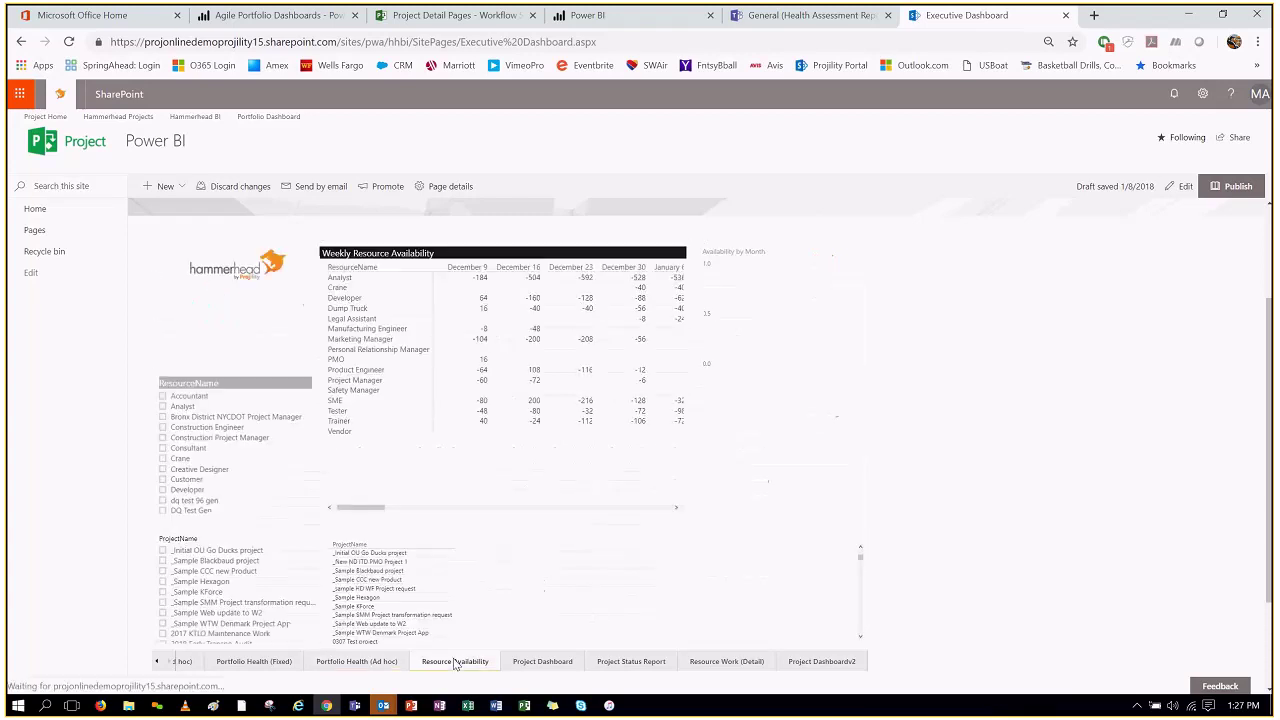
{"action": "left_click", "coordinate": [543, 664]}
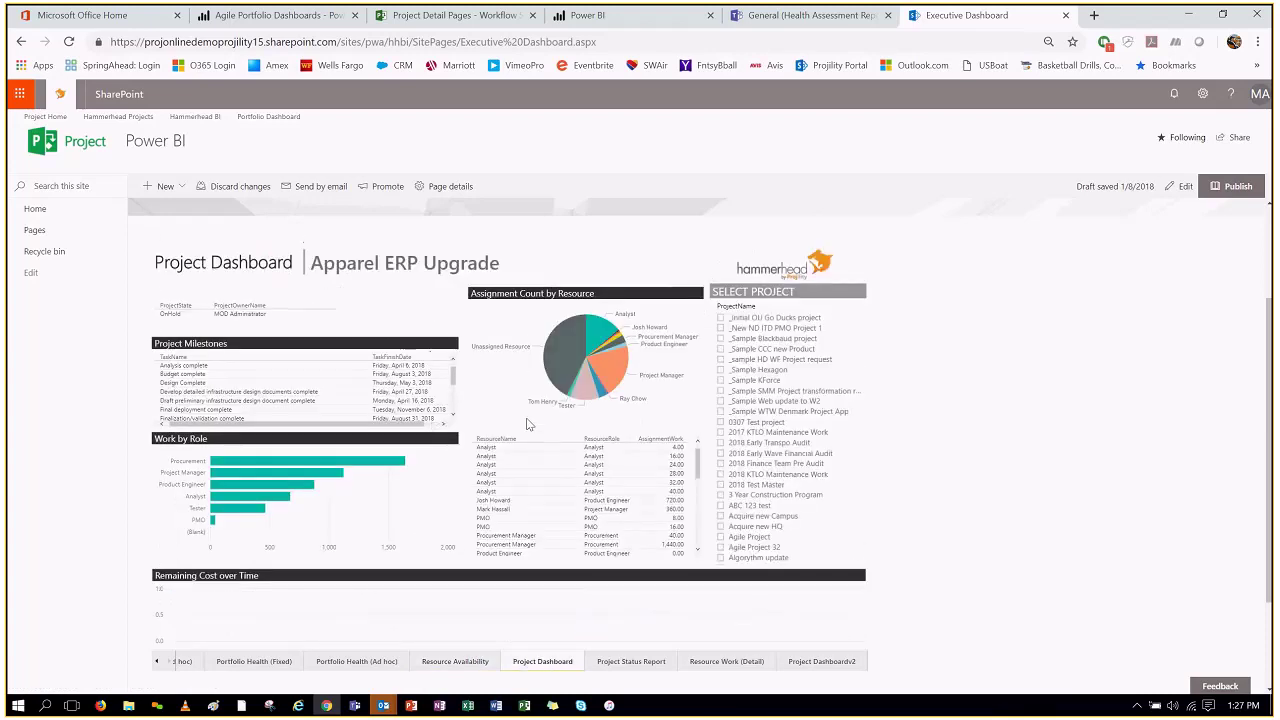
{"action": "left_click", "coordinate": [183, 661]}
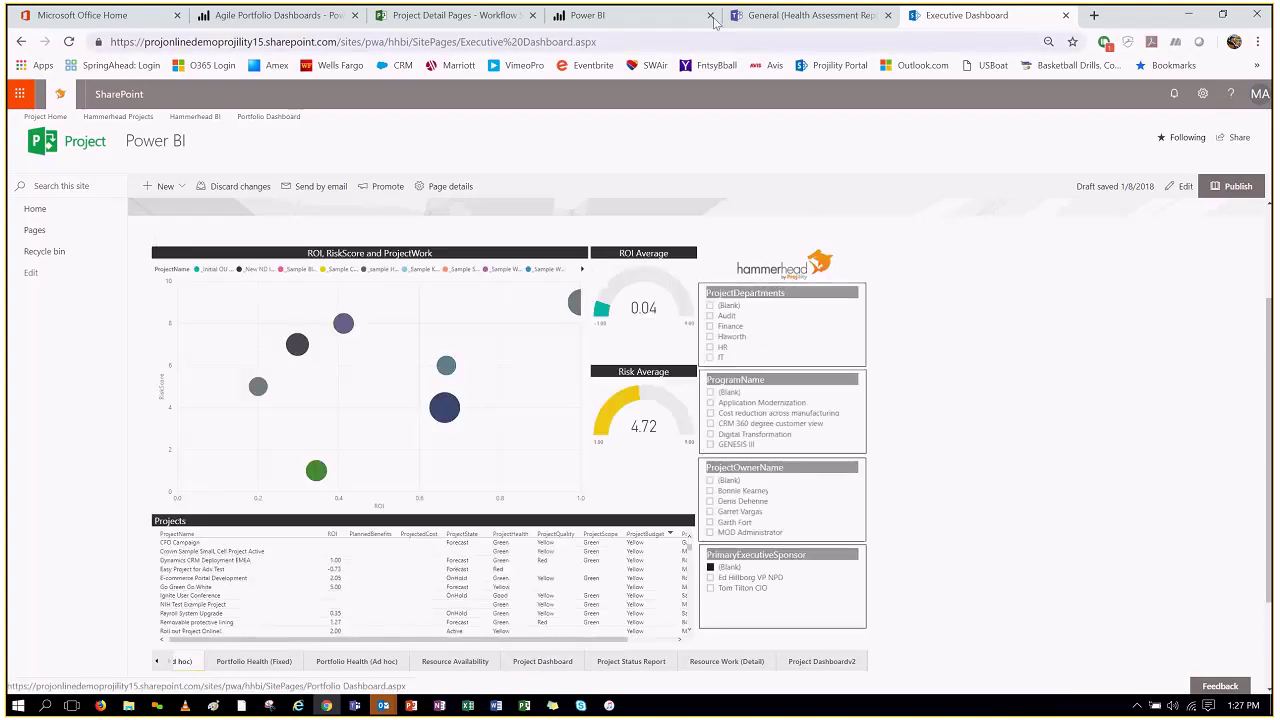
- Switch to the Health Assessment Reporting Tool Team in Microsoft Teams, open its Power BI report, and check the department filter choices
{"action": "left_click", "coordinate": [803, 14]}
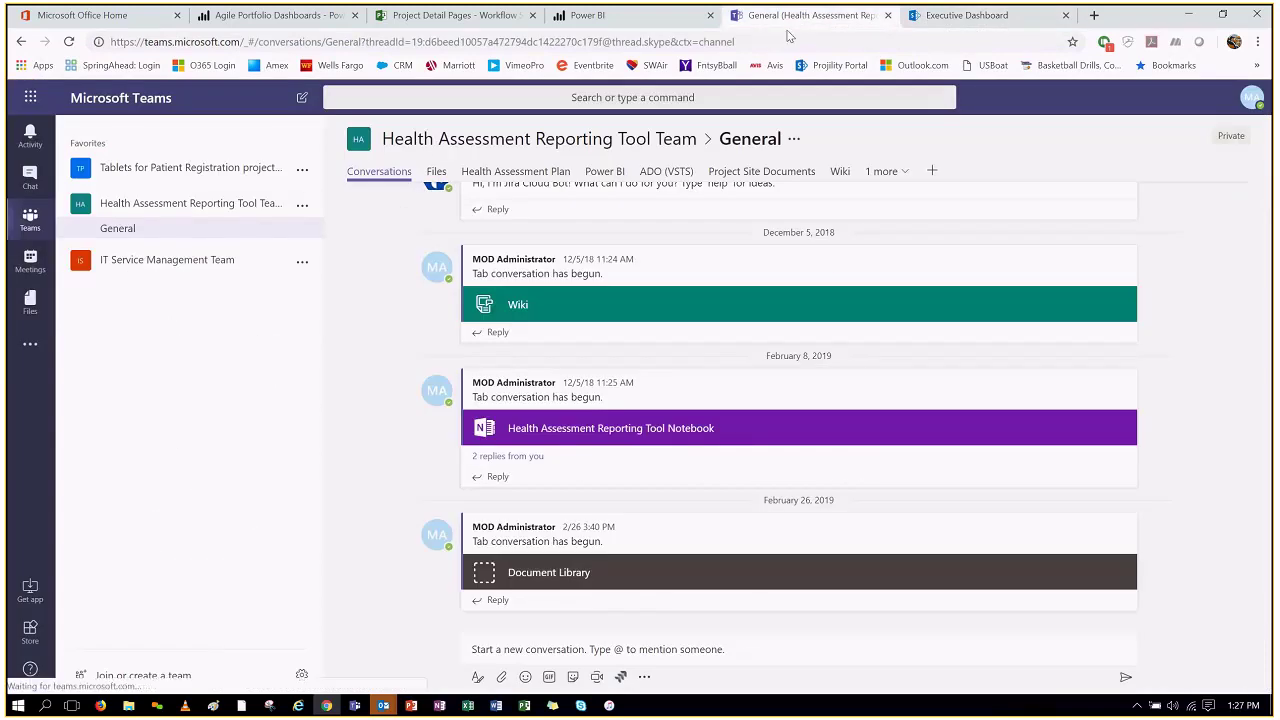
{"action": "left_click", "coordinate": [612, 174]}
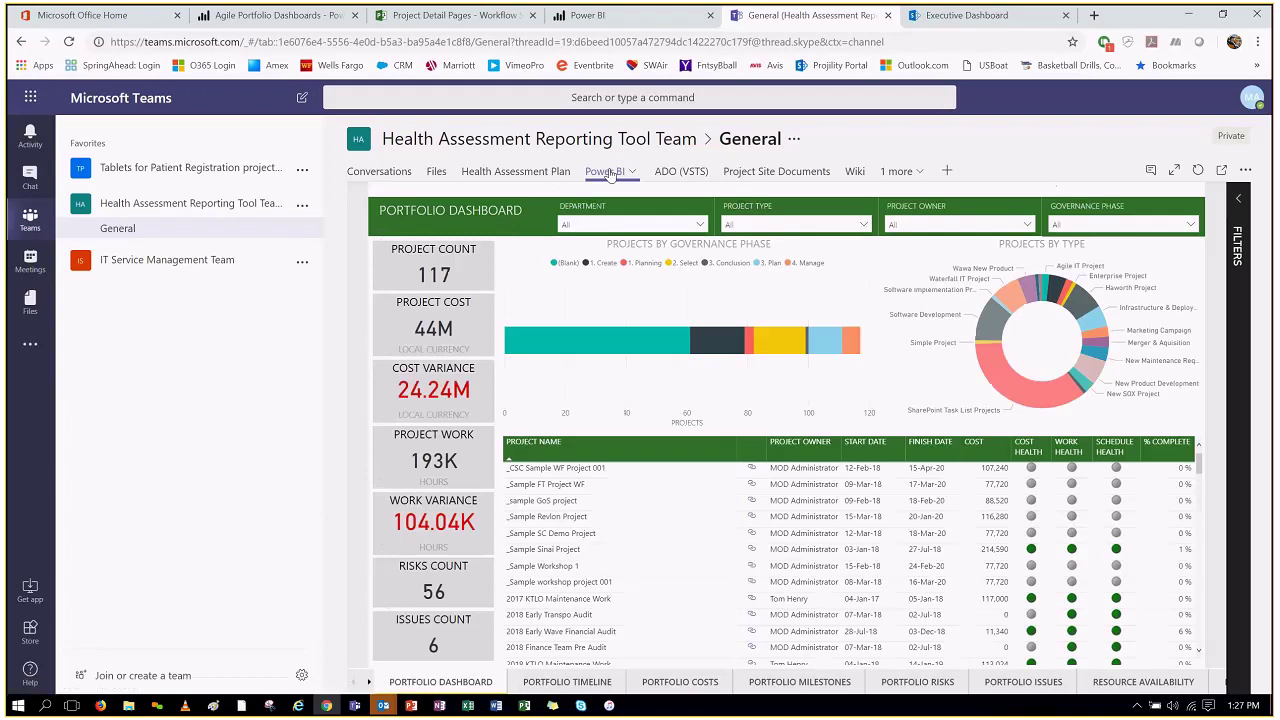
{"action": "left_click", "coordinate": [702, 223]}
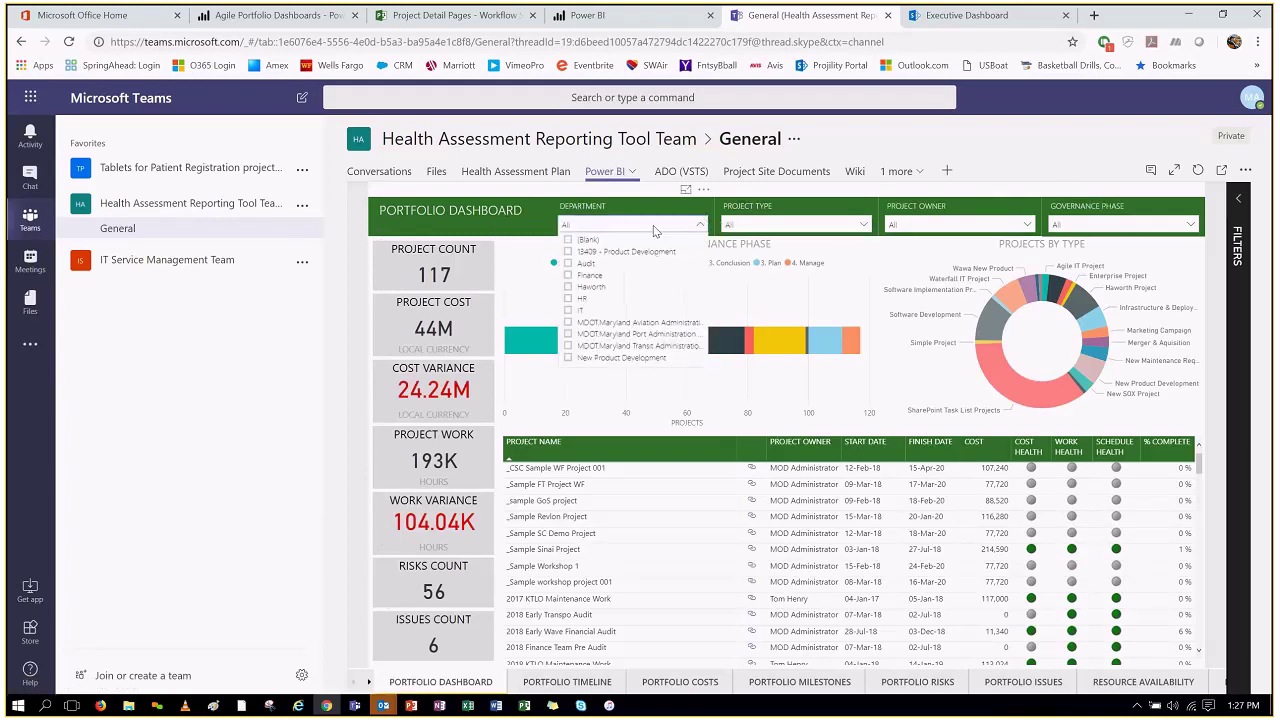
{"action": "left_click", "coordinate": [627, 207]}
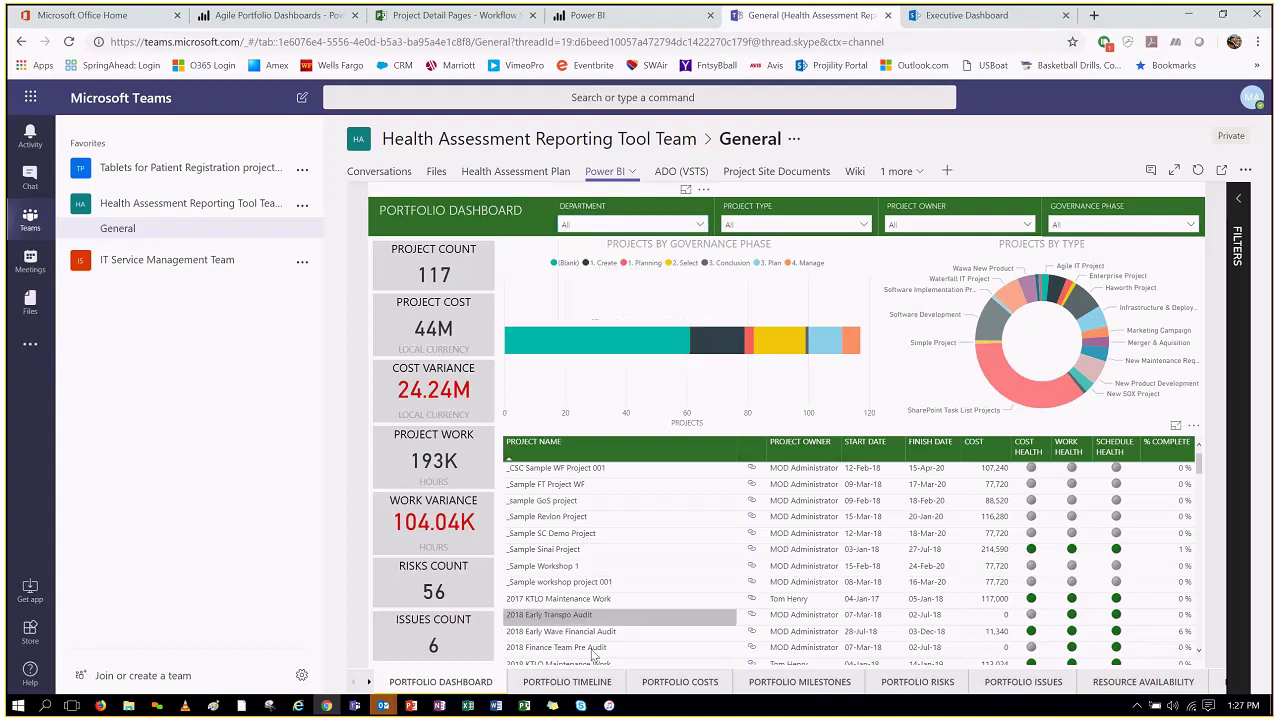
- Open the team report's Portfolio Timeline, limit start dates to Aug 2016 - Nov 2018, and view the details of _CSC Sample WF Project 001
{"action": "left_click", "coordinate": [567, 682]}
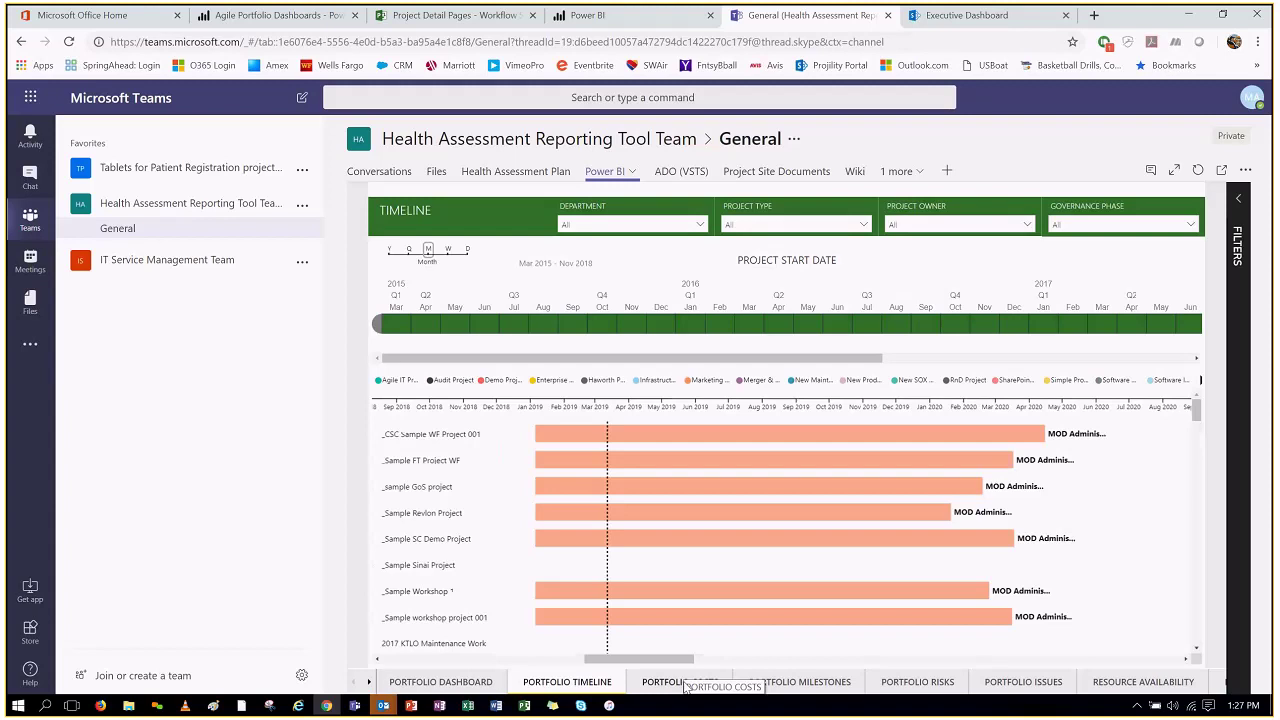
{"action": "left_click_drag", "start_coordinate": [381, 323], "coordinate": [731, 323]}
{"action": "left_click_drag", "start_coordinate": [833, 370], "coordinate": [877, 362]}
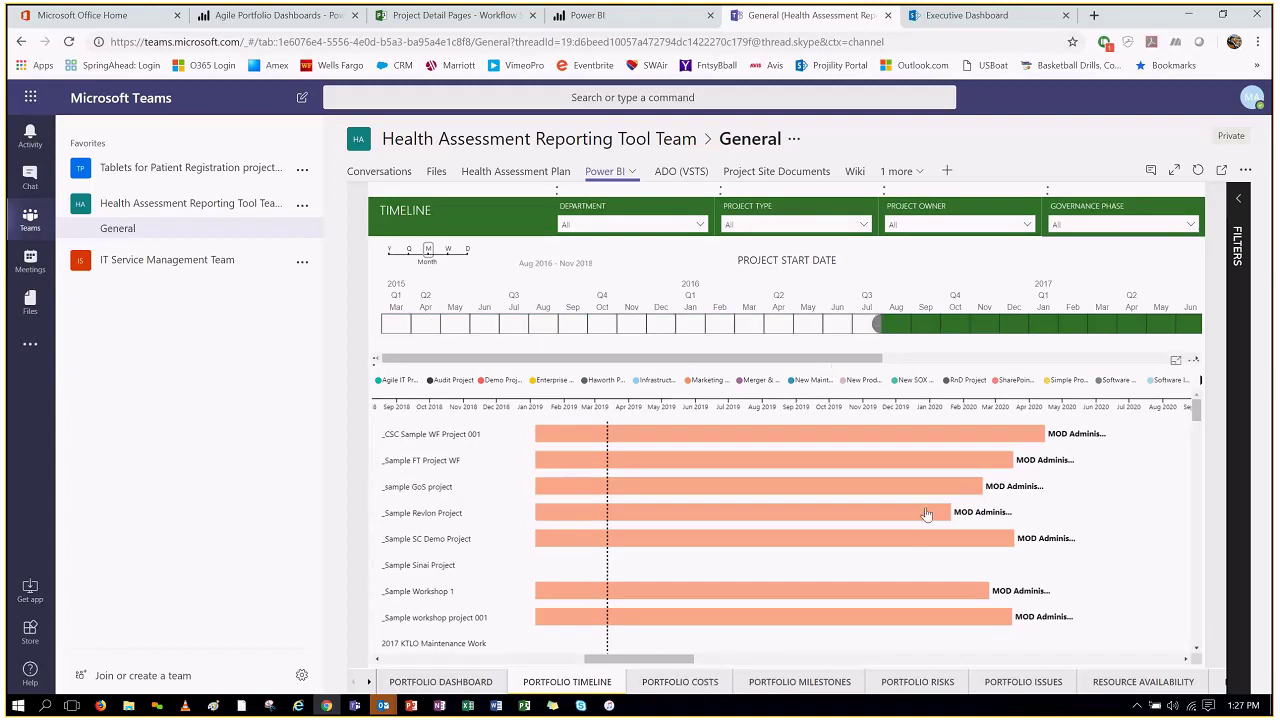
{"action": "mouse_move", "coordinate": [927, 514]}
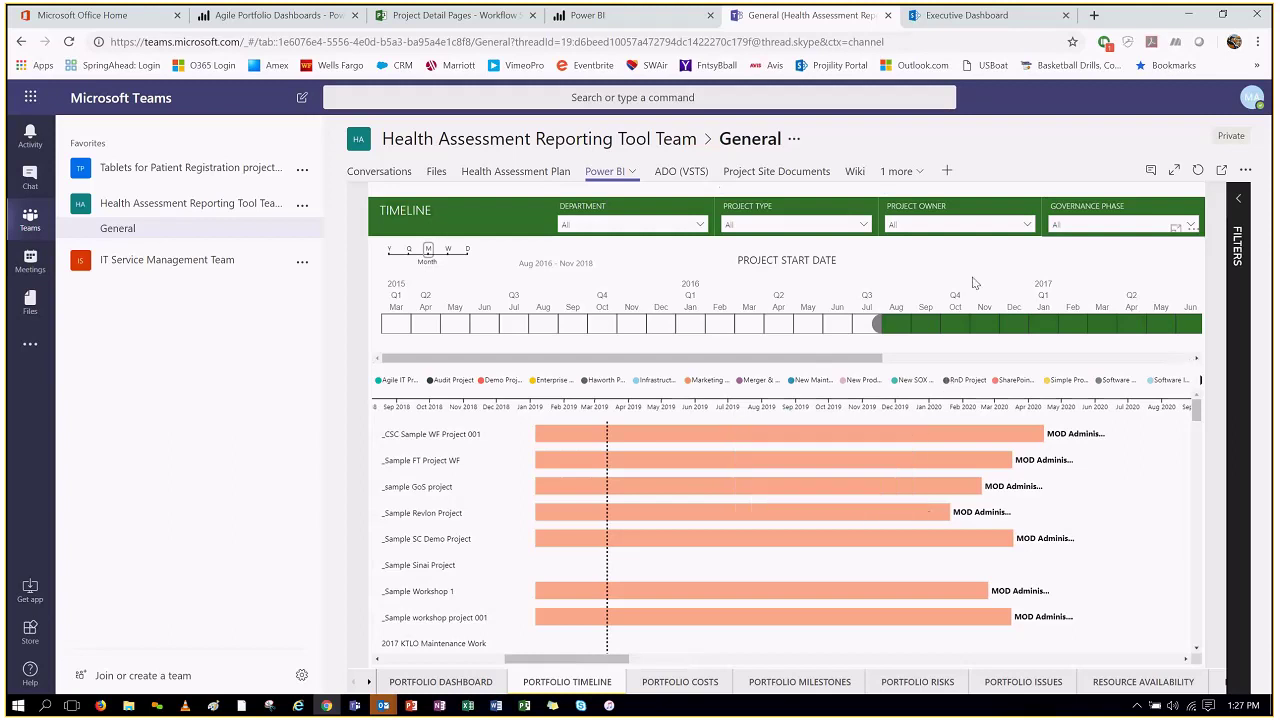
{"action": "mouse_move", "coordinate": [836, 438]}
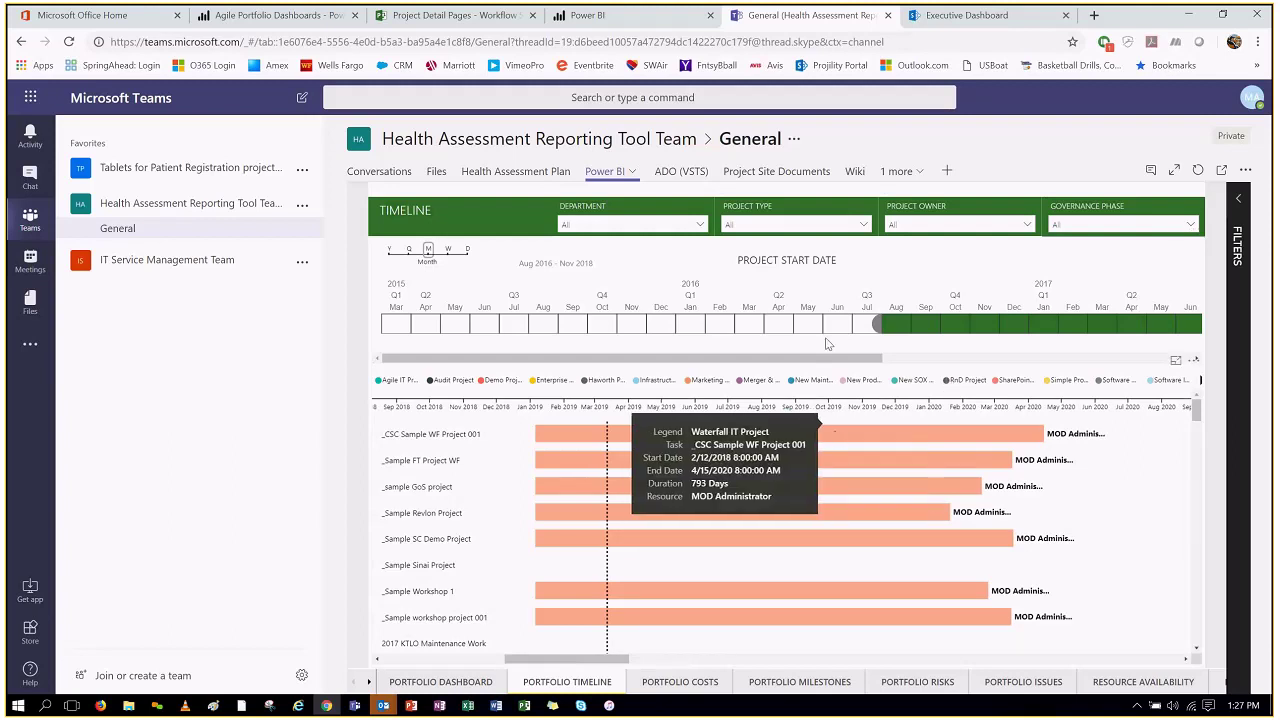
- Open Outlook from Microsoft Office Home and review the dashboard in today's "Subscription for Microsoft Project Online" email
{"action": "left_click", "coordinate": [140, 16]}
{"action": "left_click", "coordinate": [323, 191]}
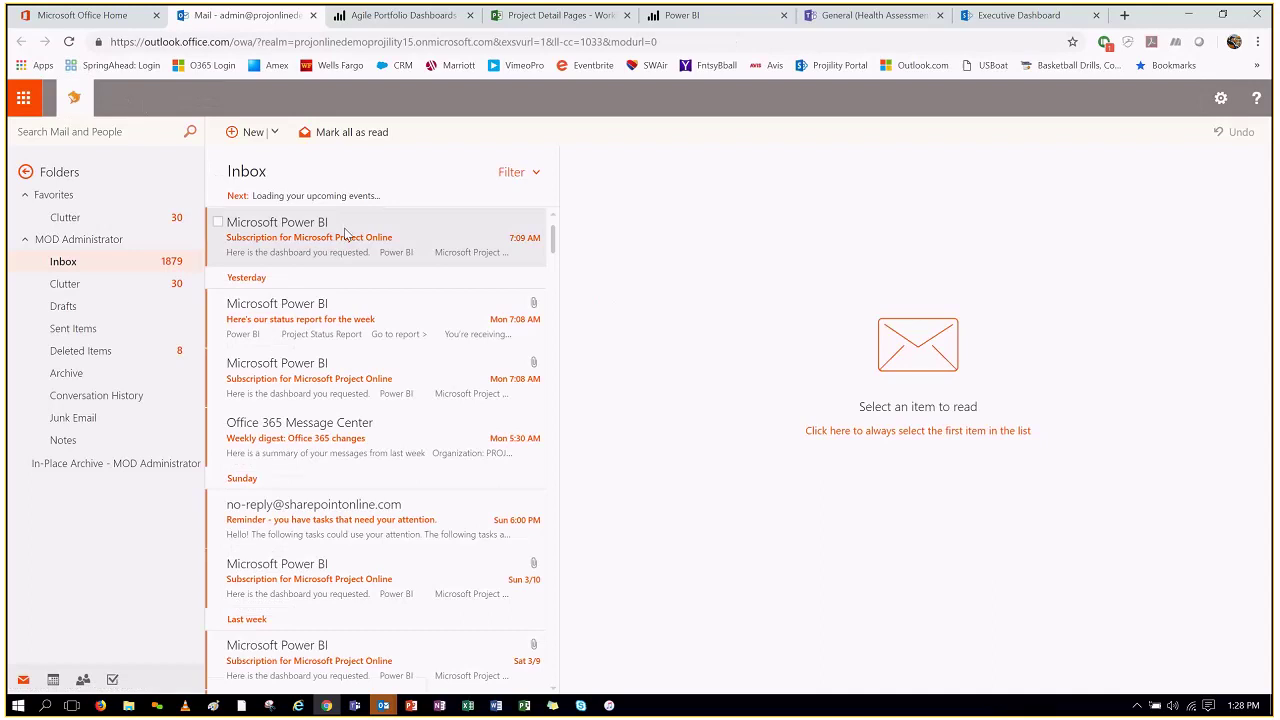
{"action": "left_click", "coordinate": [345, 234]}
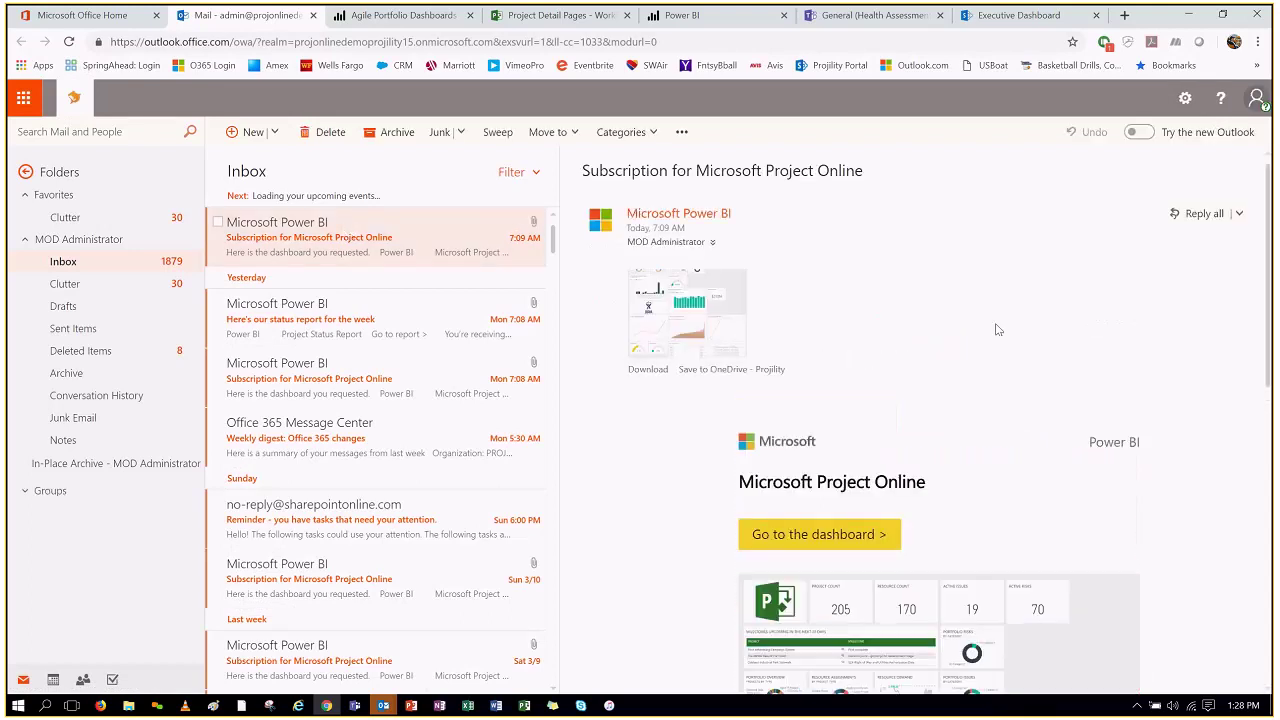
{"action": "scroll", "coordinate": [1033, 353], "scroll_direction": "down", "scroll_amount": 3}
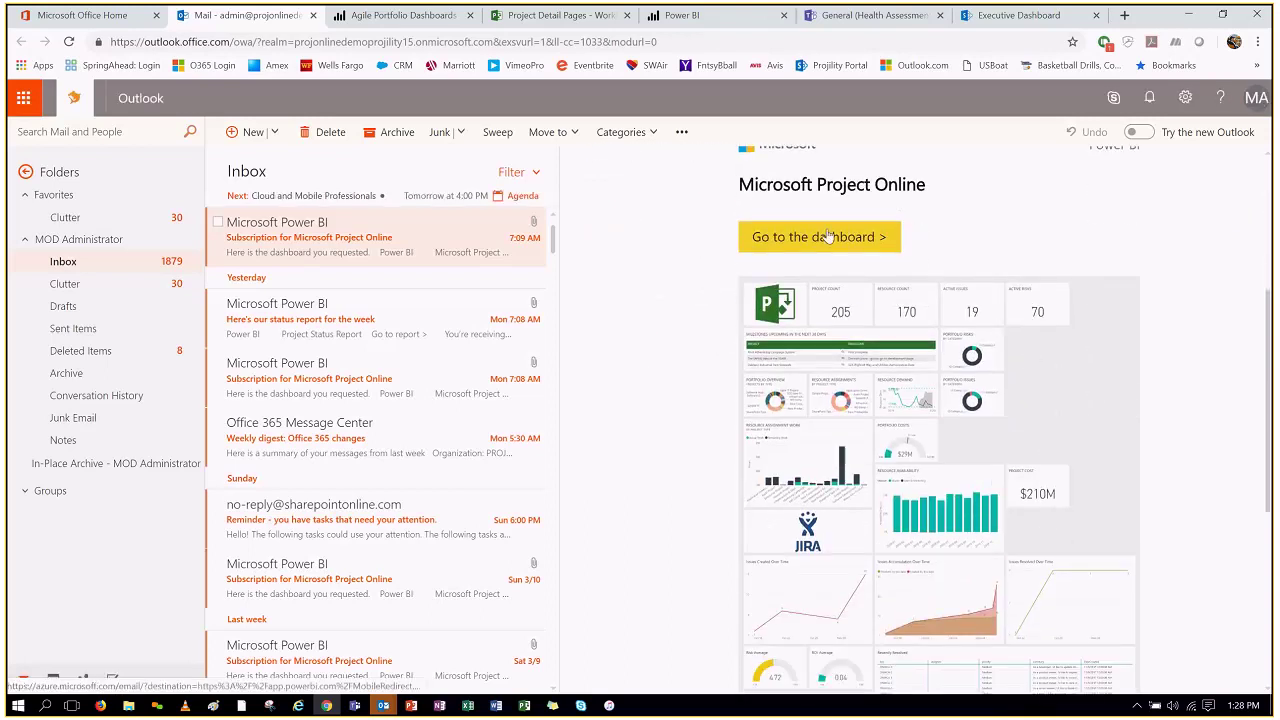
- Open the "Here's our status report for the week" email and review the Project Status Report it contains
{"action": "left_click", "coordinate": [322, 325]}
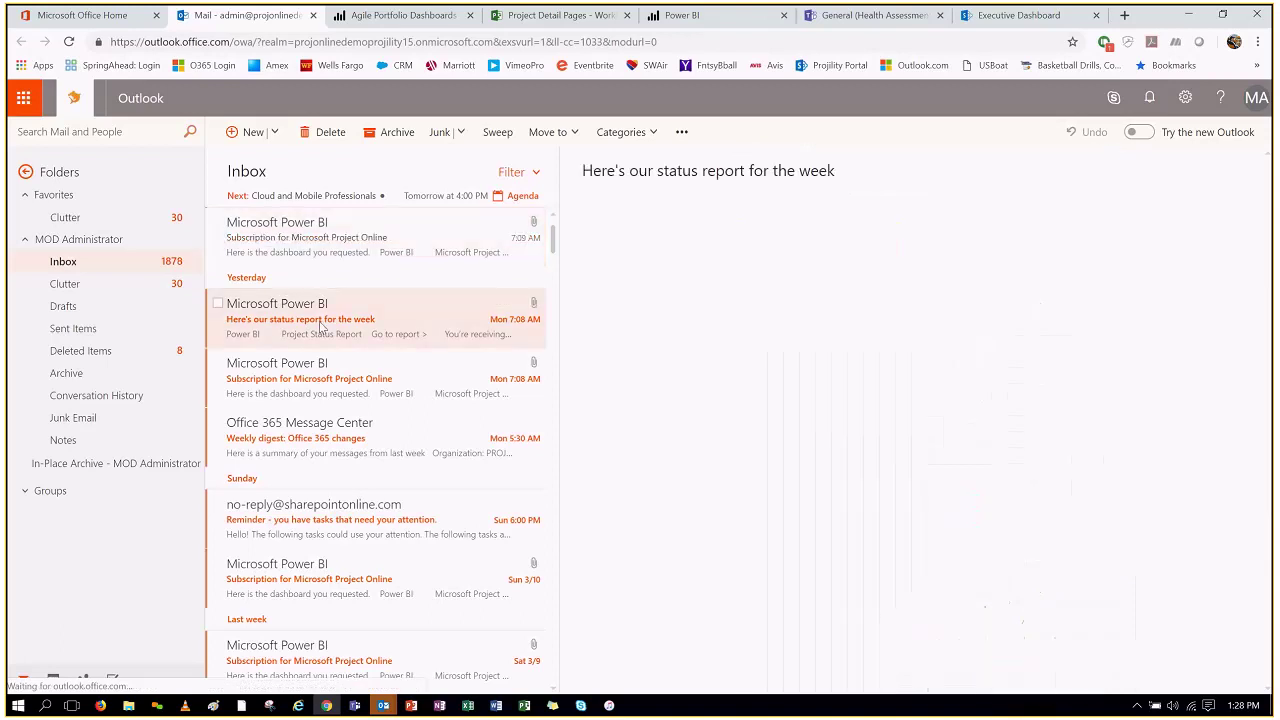
{"action": "scroll", "coordinate": [850, 360], "scroll_direction": "down", "scroll_amount": 2}
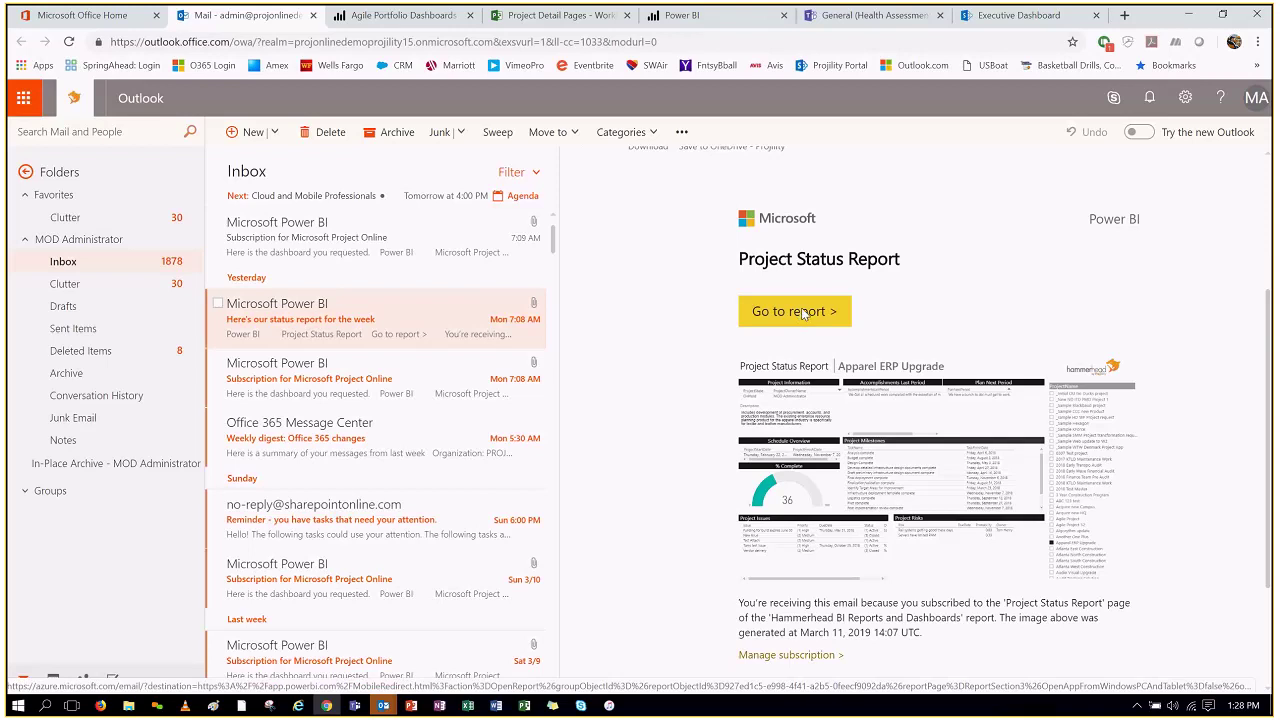
{"action": "scroll", "coordinate": [803, 316], "scroll_direction": "down", "scroll_amount": 1}
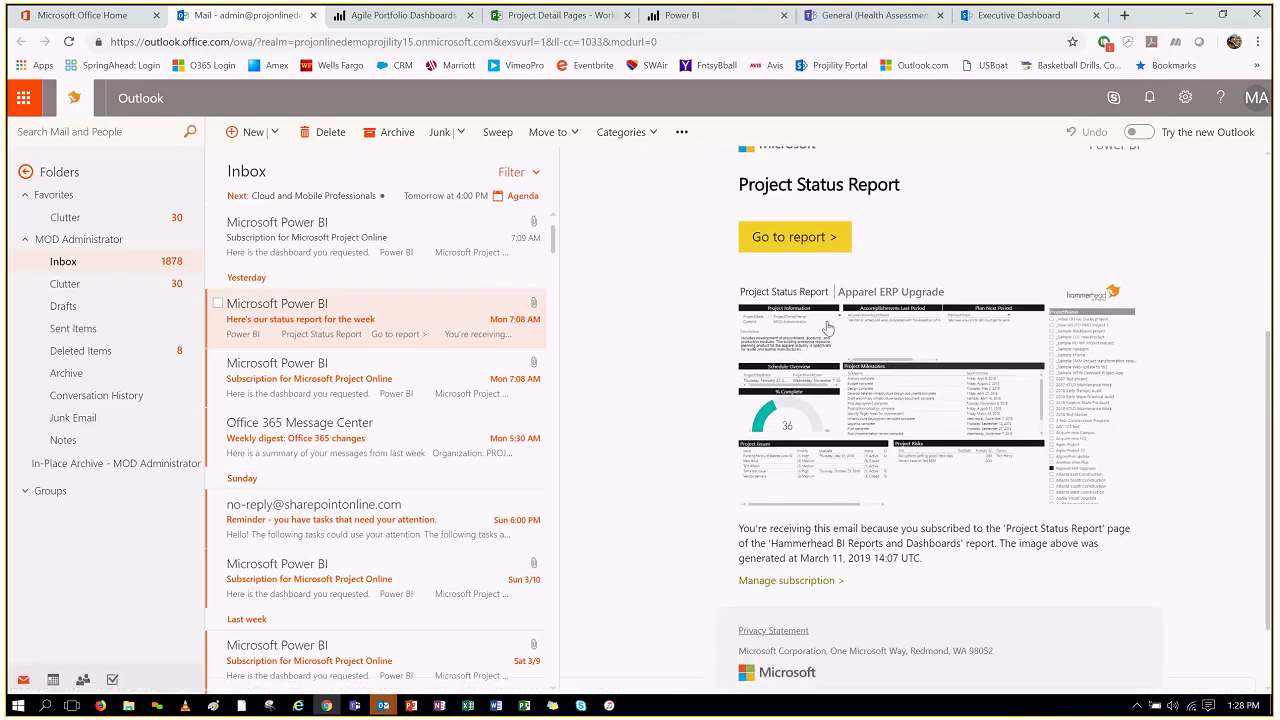
{"action": "scroll", "coordinate": [825, 326], "scroll_direction": "up", "scroll_amount": 3}
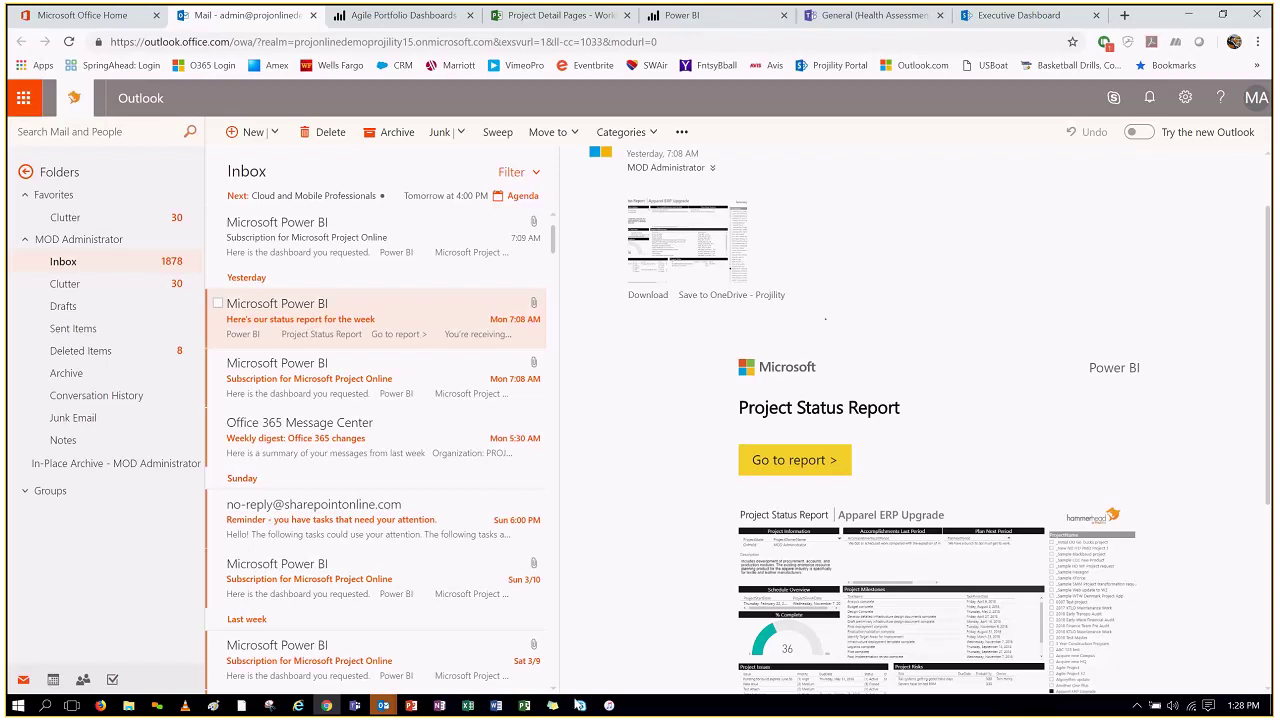
- Switch to the Power BI webinar presentation in PowerPoint, present the good practices for reporting slide full screen, and reveal its first bullet
{"action": "mouse_move", "coordinate": [411, 702]}
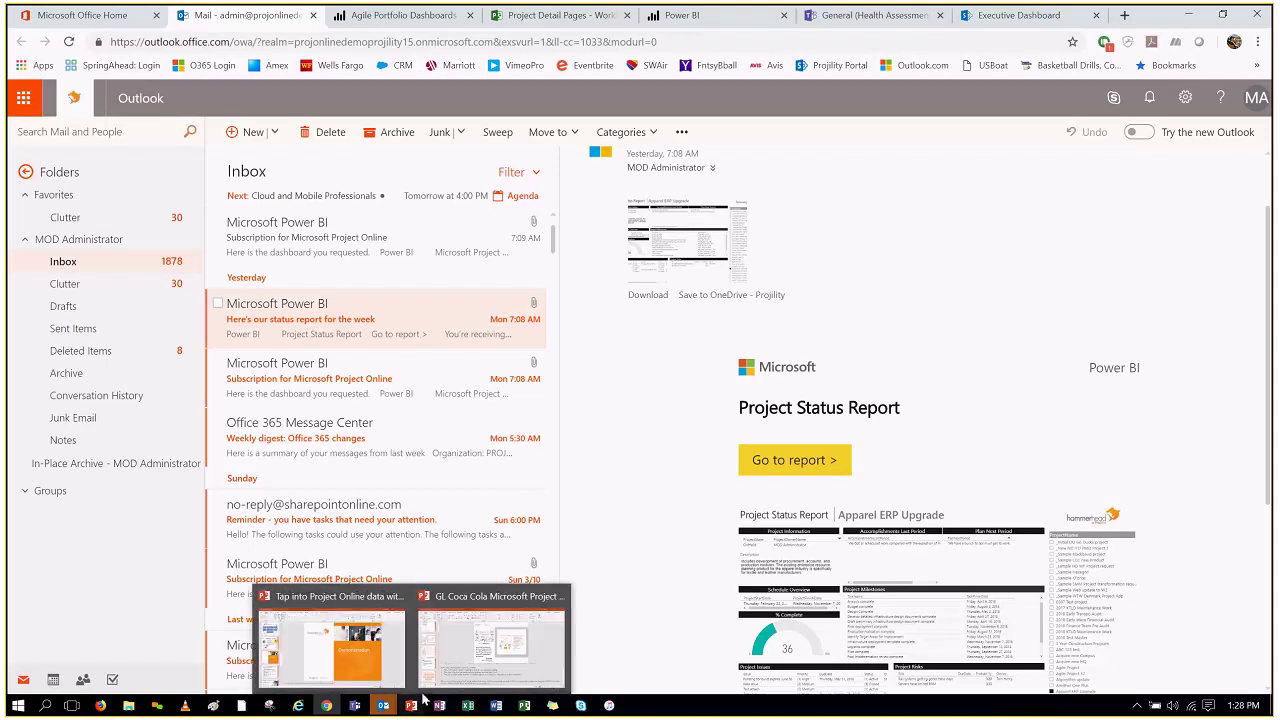
{"action": "left_click", "coordinate": [381, 657]}
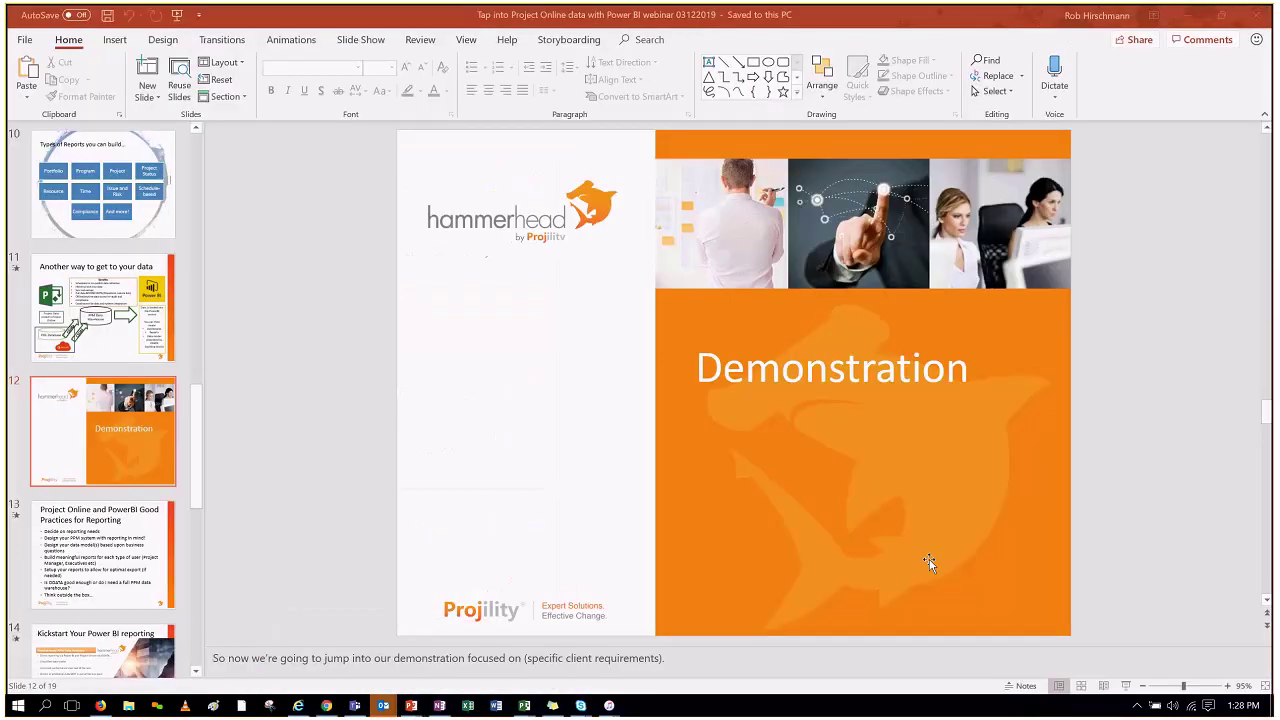
{"action": "left_click", "coordinate": [1105, 689]}
{"action": "left_click", "coordinate": [1105, 689]}
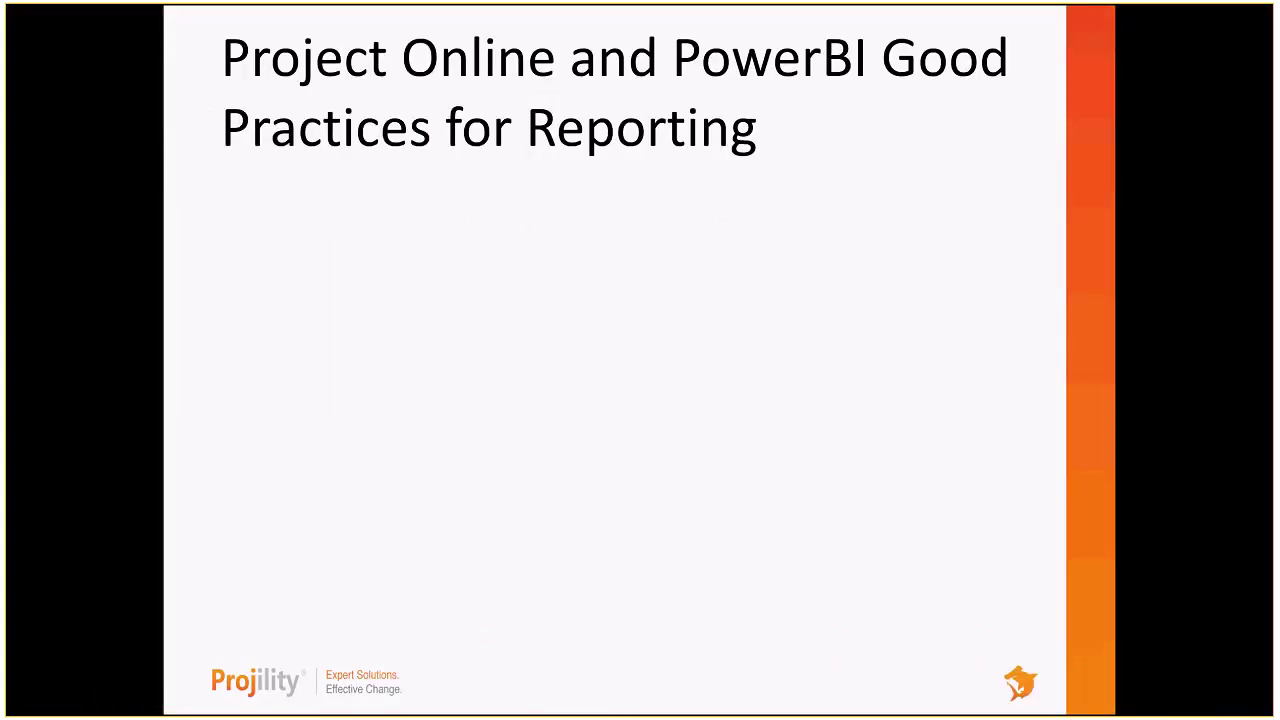
{"action": "key", "text": "Right"}
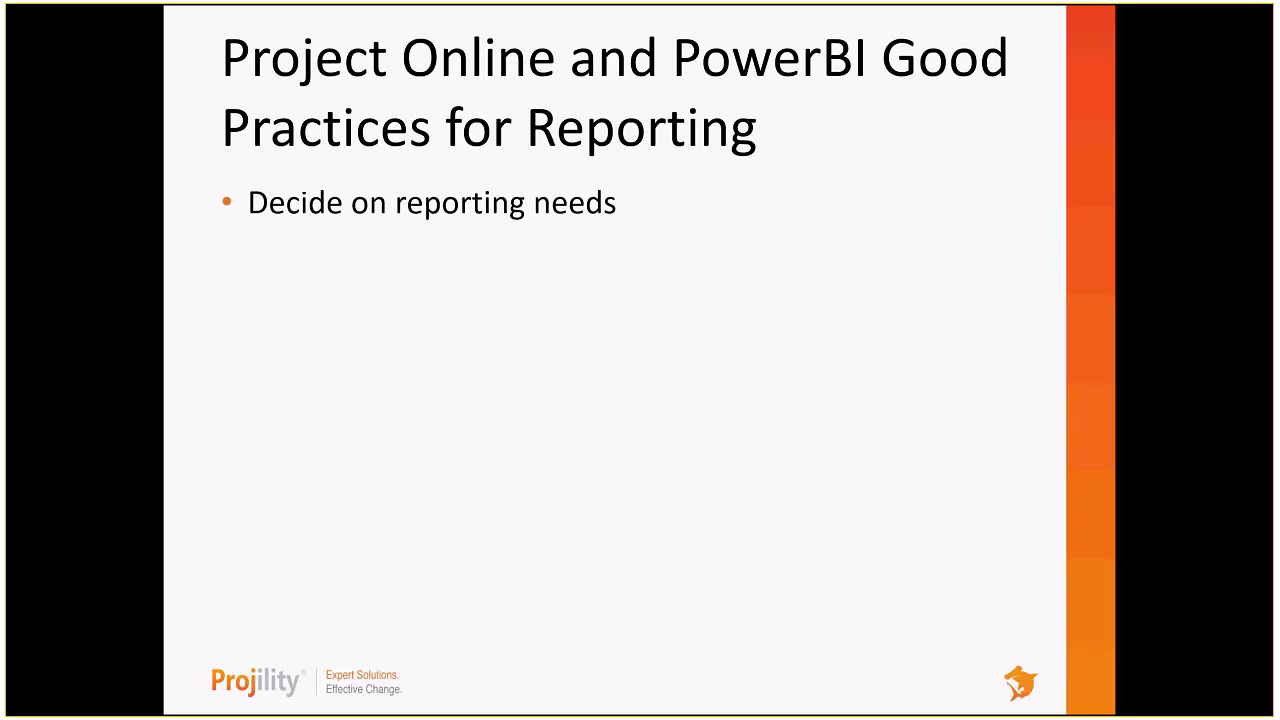